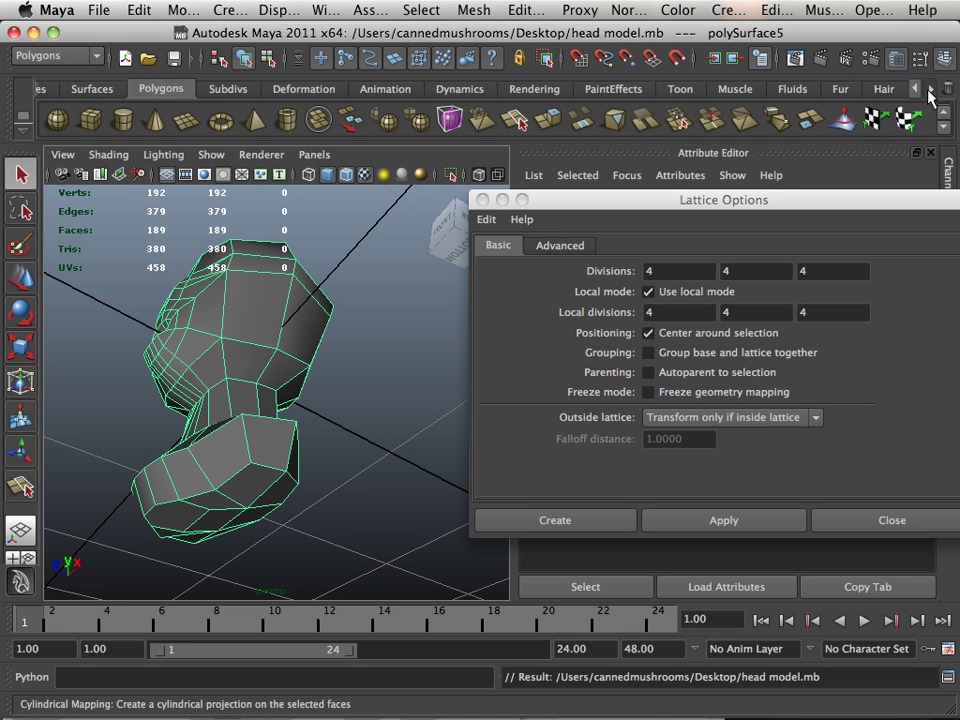
Try to send the head mesh from Maya to ZBrush with GoZ, dismiss the import error there and return to Maya
click(883, 88)
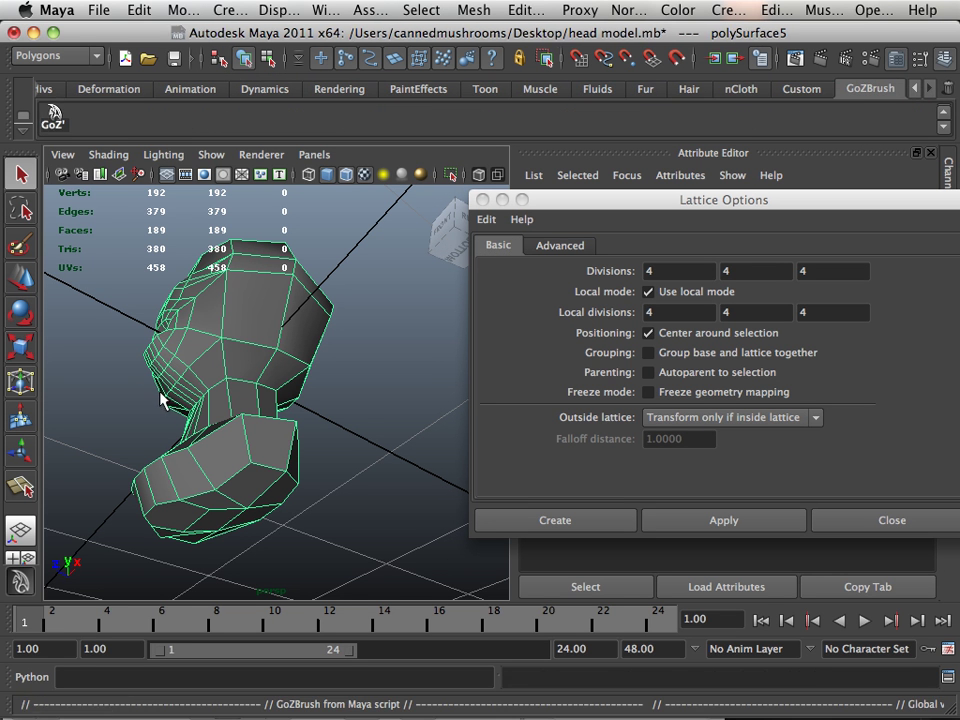
mouse_move(241, 705)
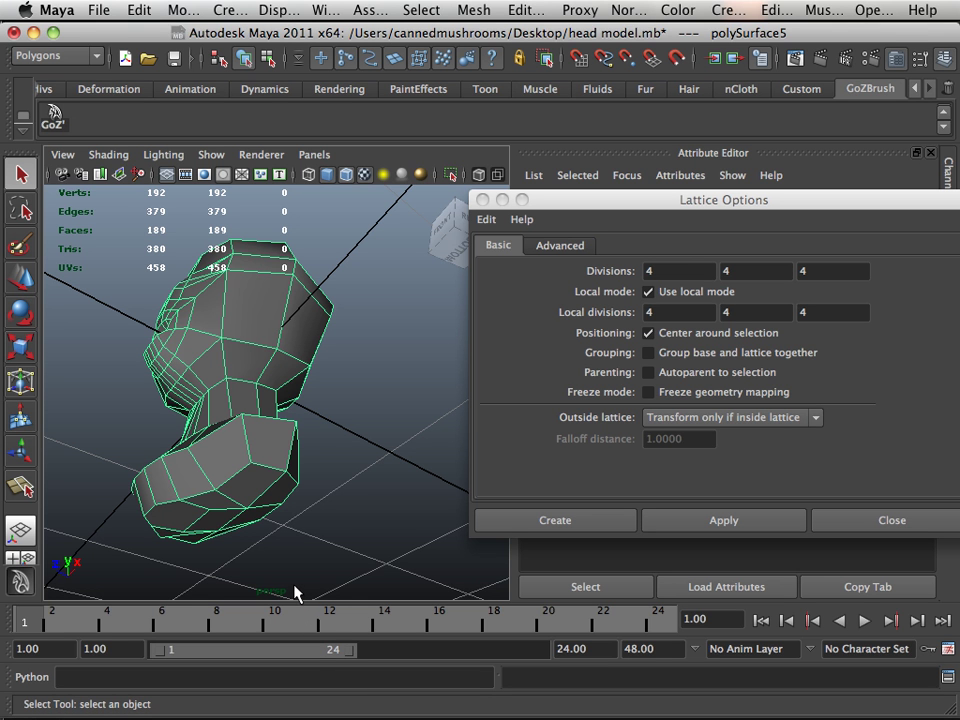
mouse_move(355, 712)
click(355, 712)
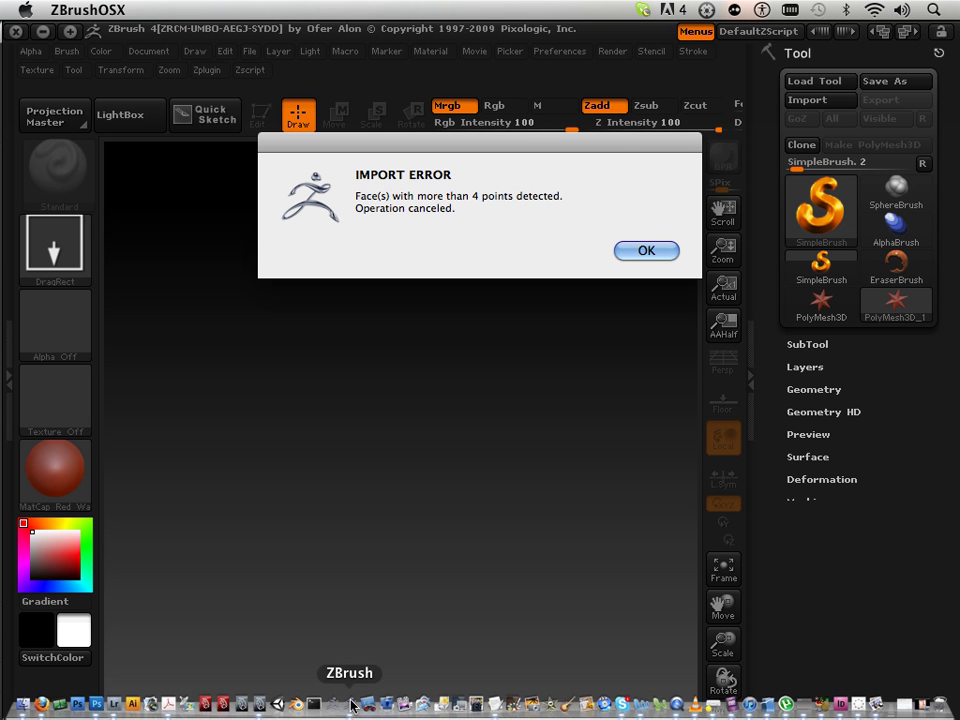
click(636, 254)
click(640, 245)
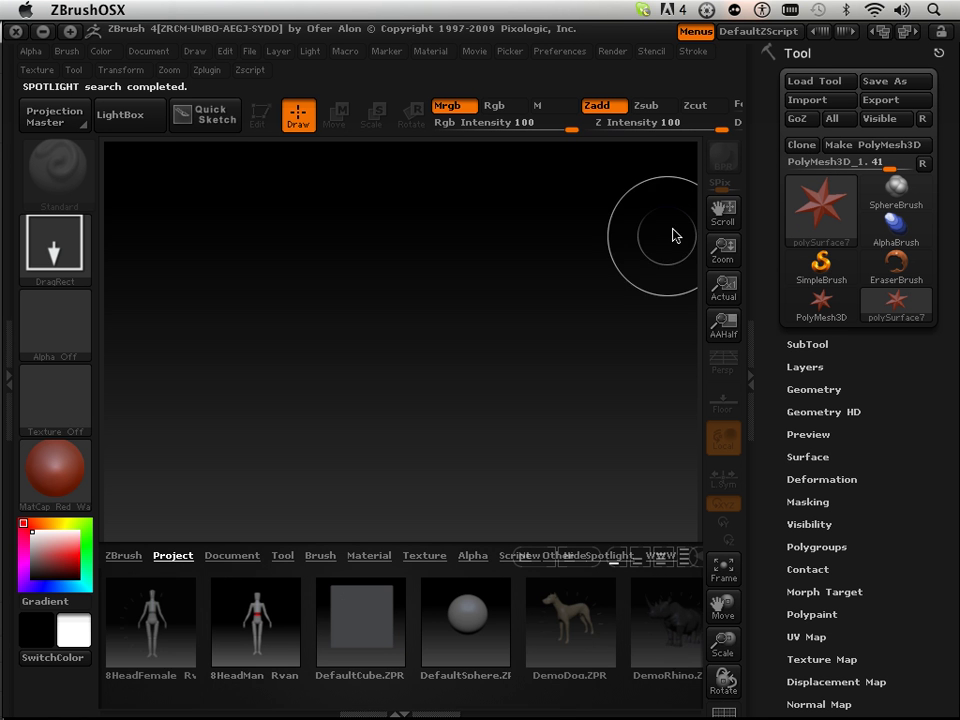
click(42, 31)
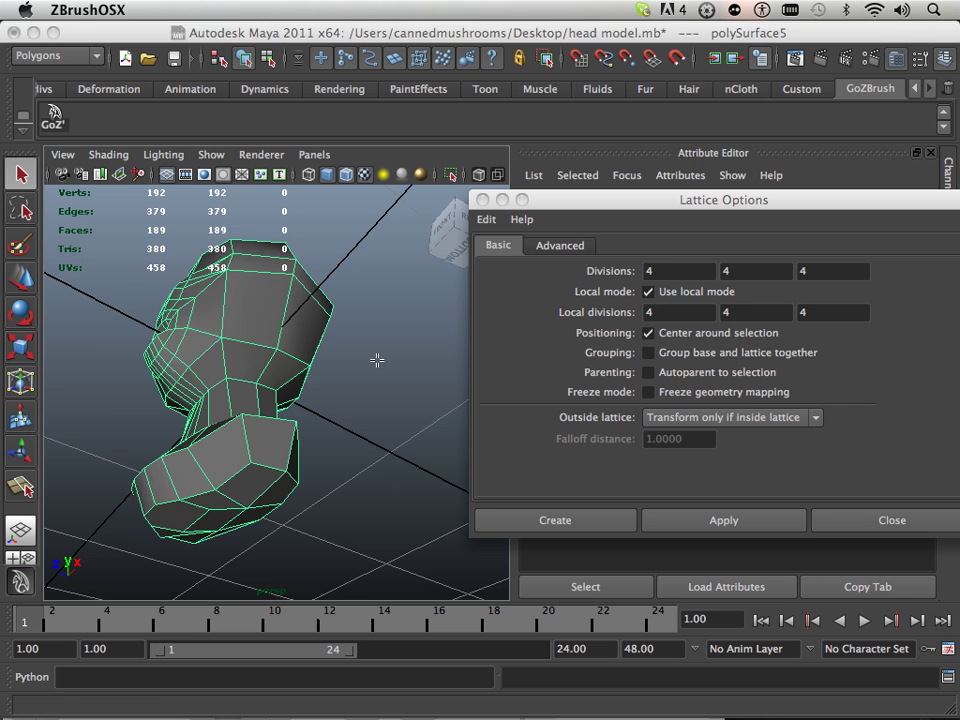
Run Cleanup on the head mesh to select matching polygons, targeting faces with more than 4 sides
alt+drag(362, 324, 401, 339)
click(474, 11)
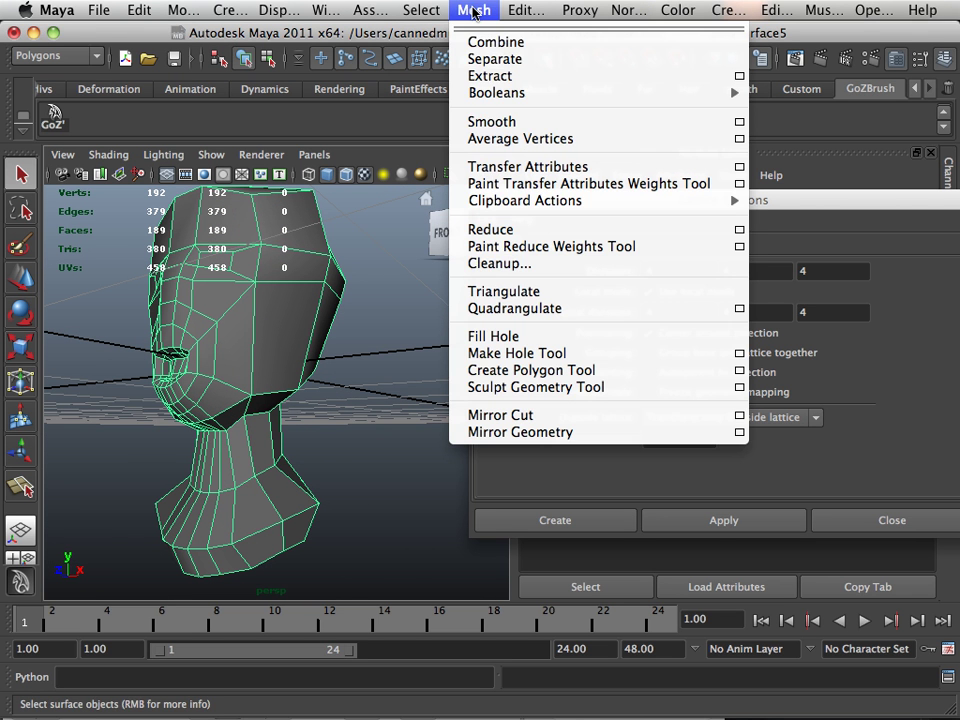
click(582, 265)
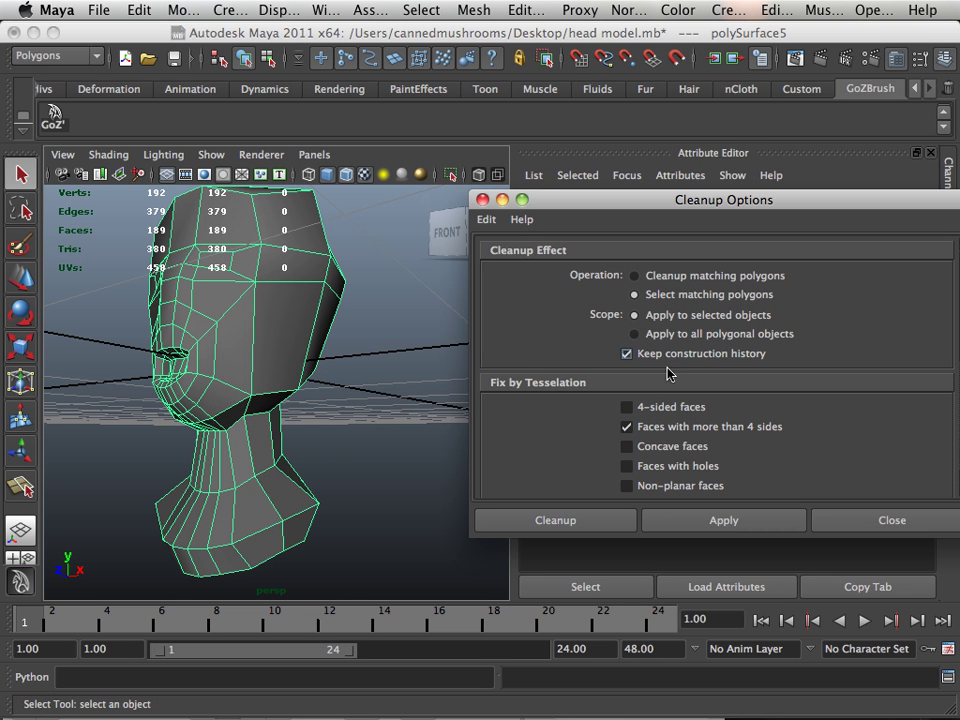
click(665, 520)
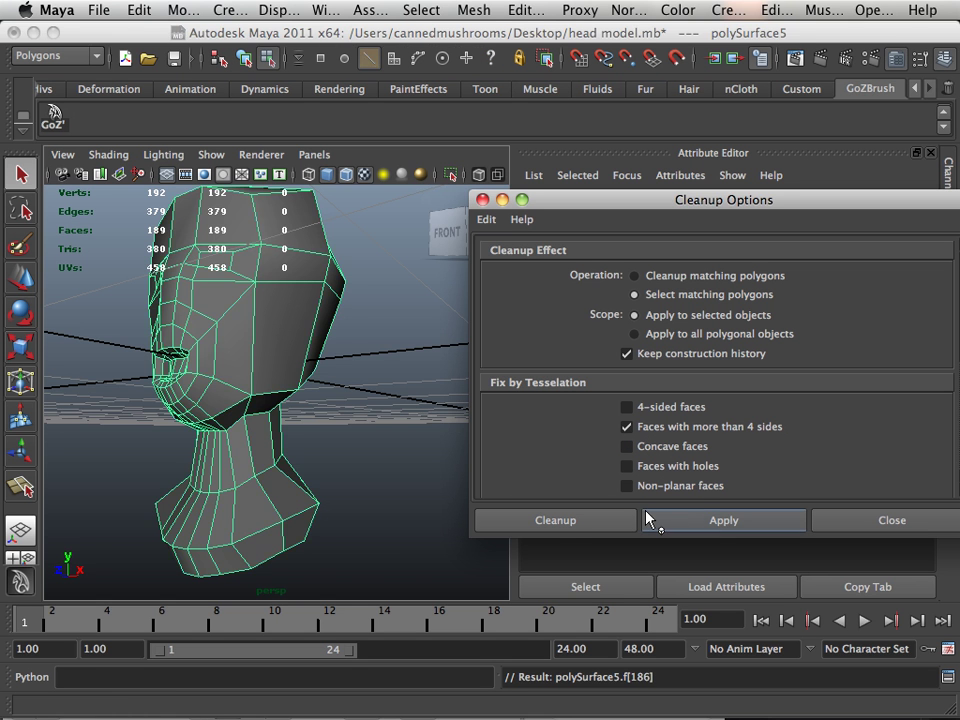
alt+drag(356, 484, 408, 387)
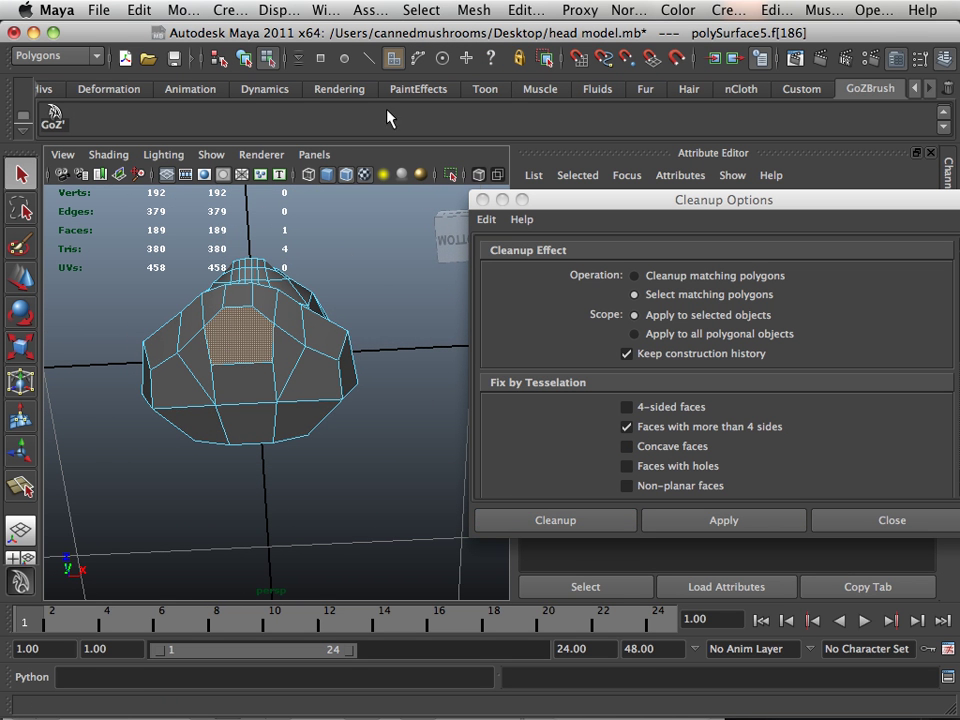
Split the selected face on the underside of the neck base with a crosswise edge between its two side corners, using the Split Polygon Tool
click(914, 89)
click(914, 89)
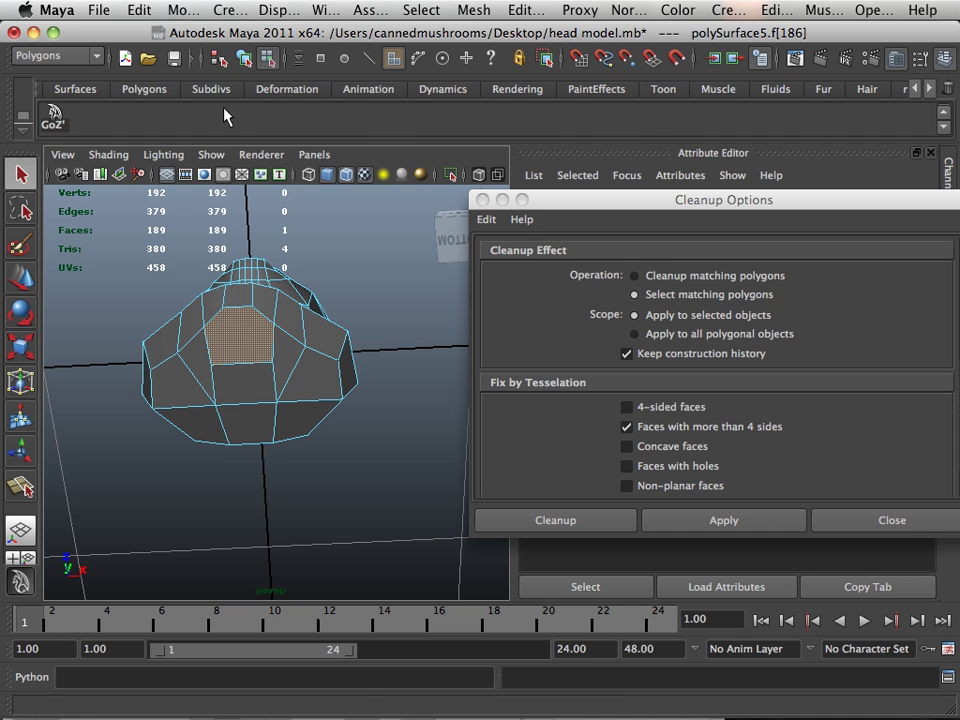
click(146, 89)
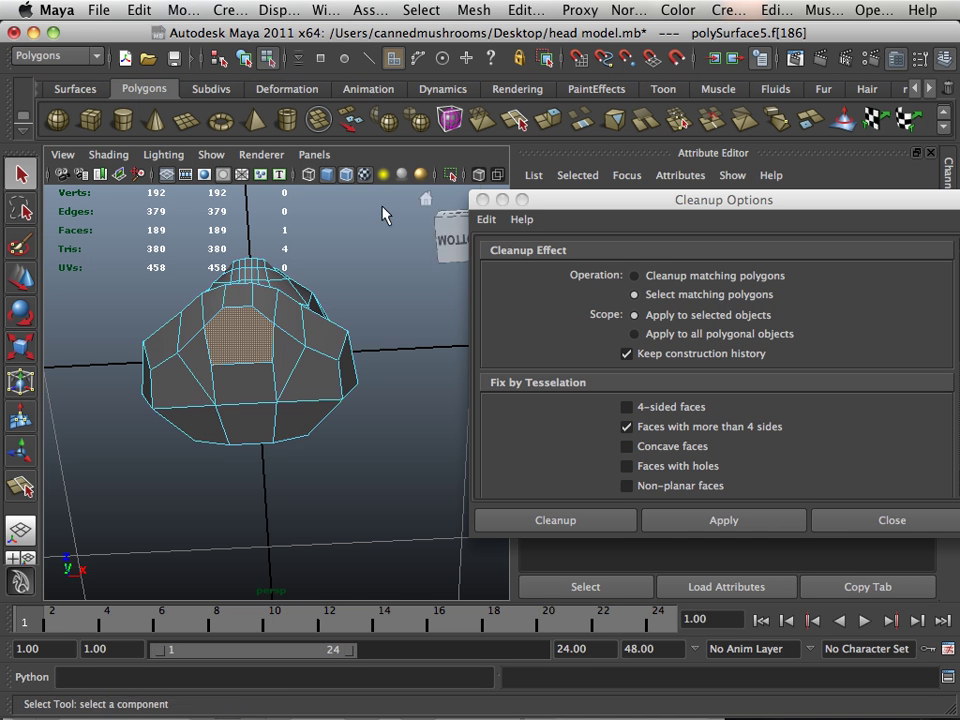
key(y)
click(204, 327)
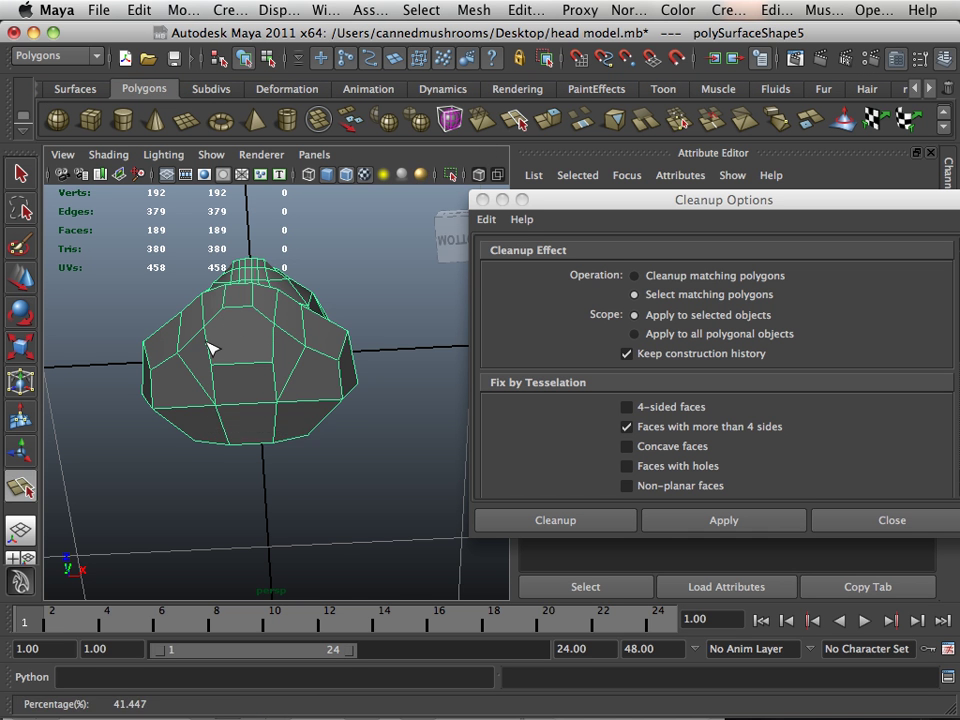
click(274, 323)
key(Return)
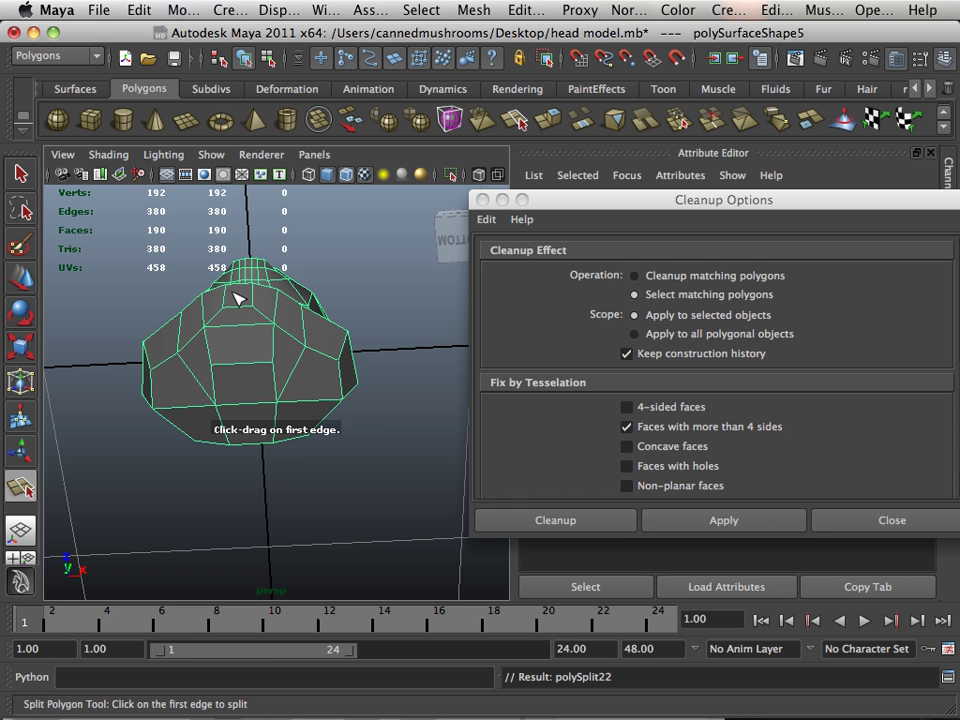
click(21, 174)
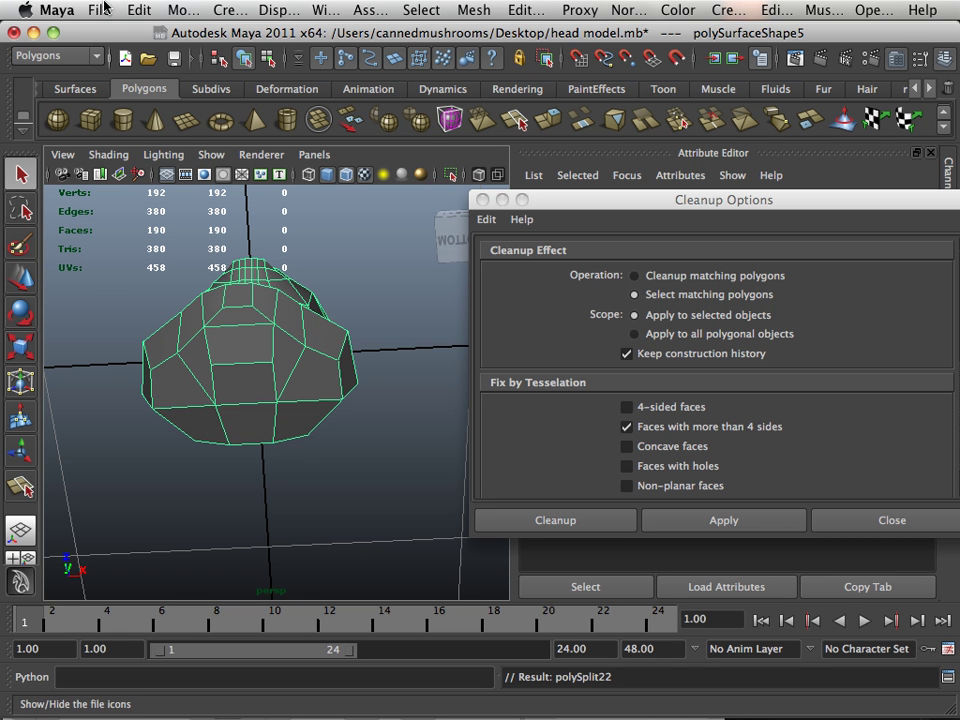
Try to send the corrected head mesh to ZBrush with GoZ
click(930, 89)
click(930, 89)
click(870, 89)
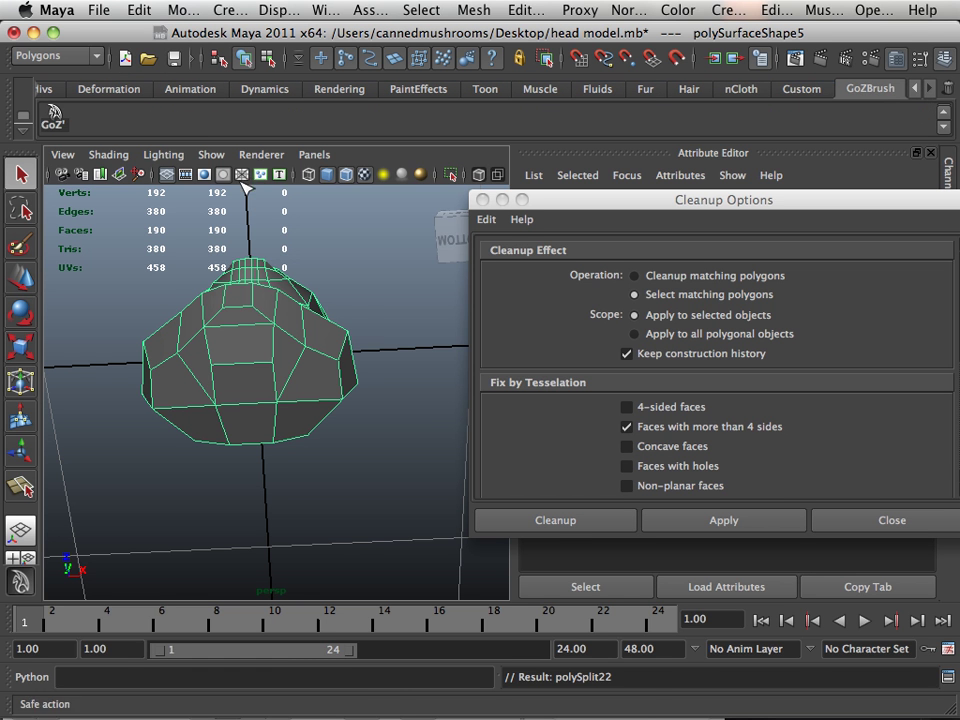
click(52, 116)
click(484, 405)
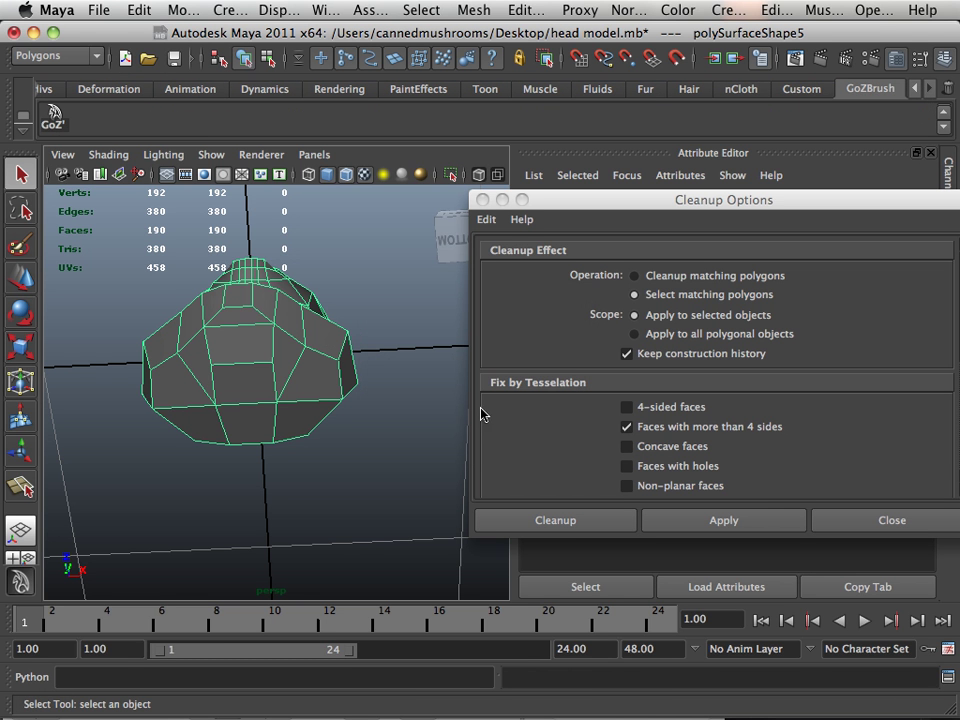
Switch to ZBrush and choose ZSphere as the active tool
mouse_move(401, 717)
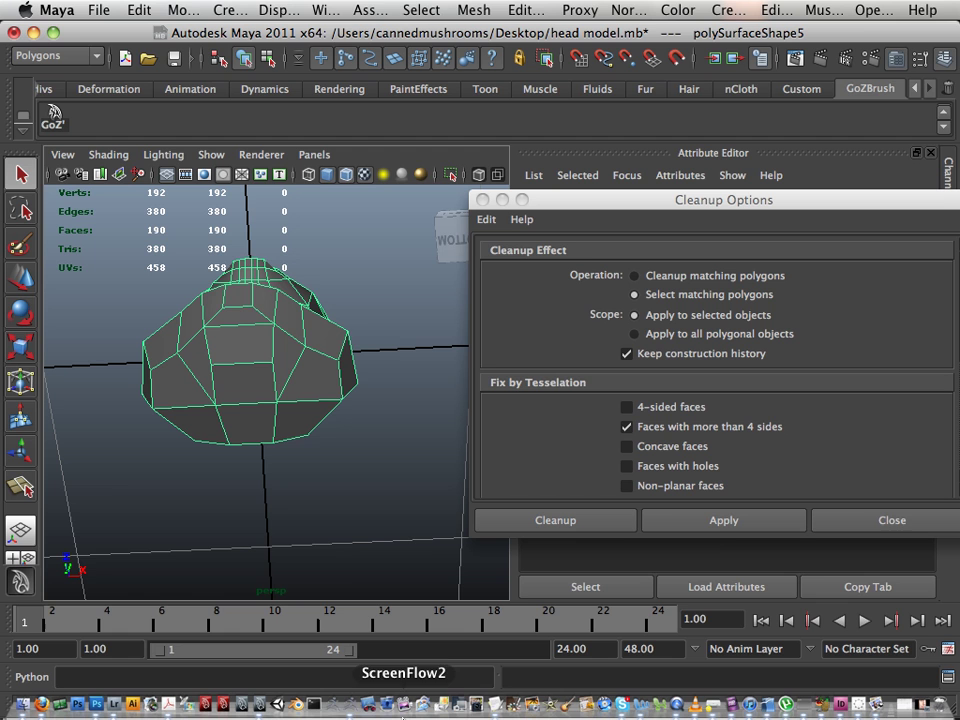
click(350, 708)
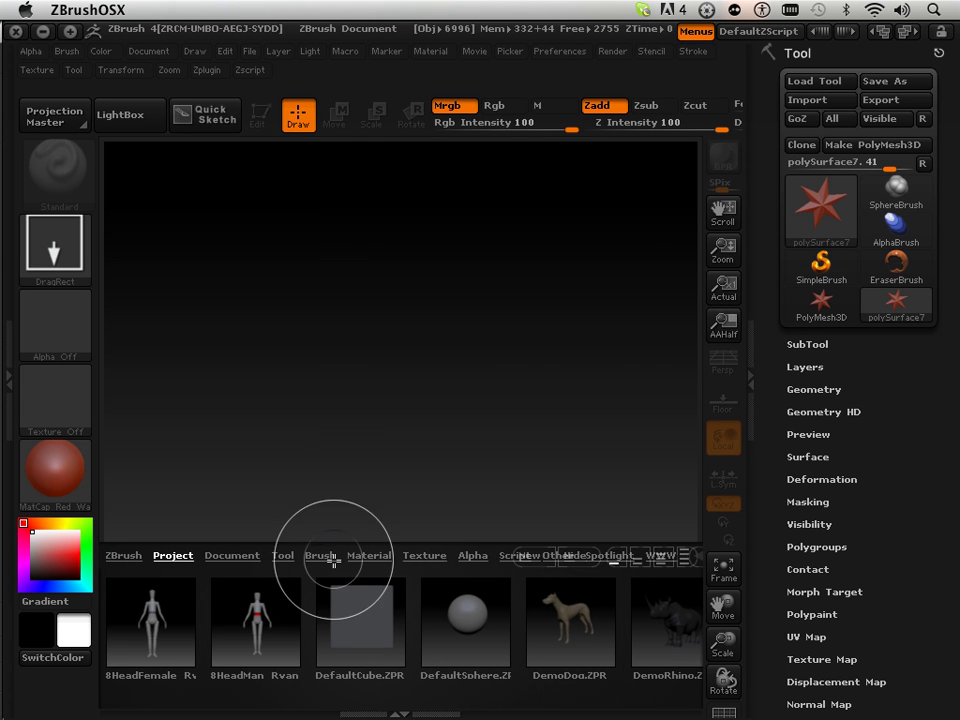
click(804, 214)
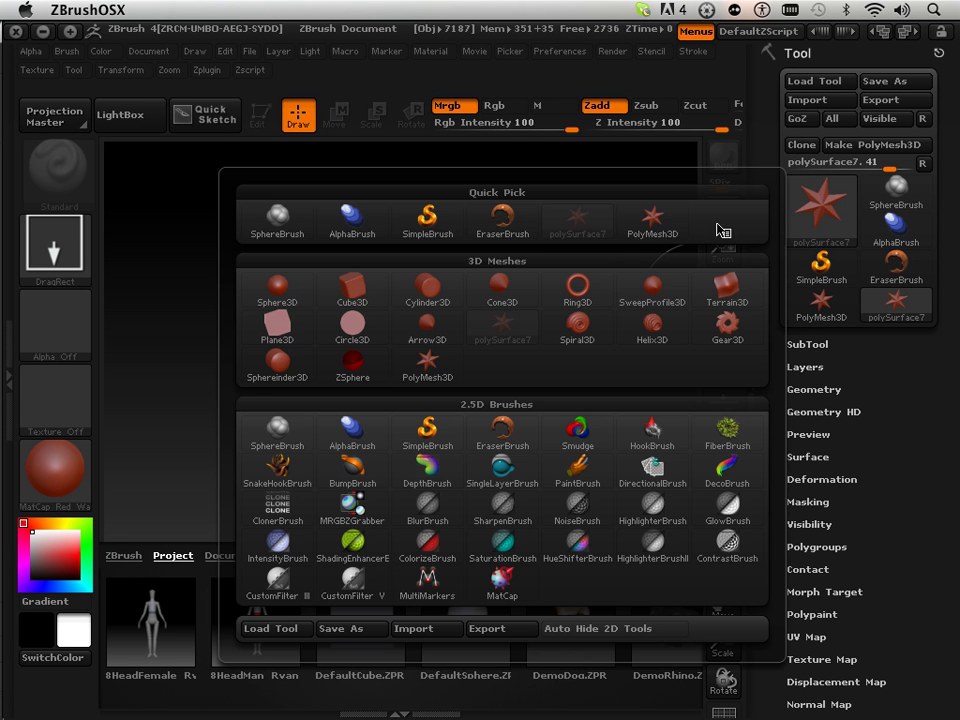
click(352, 366)
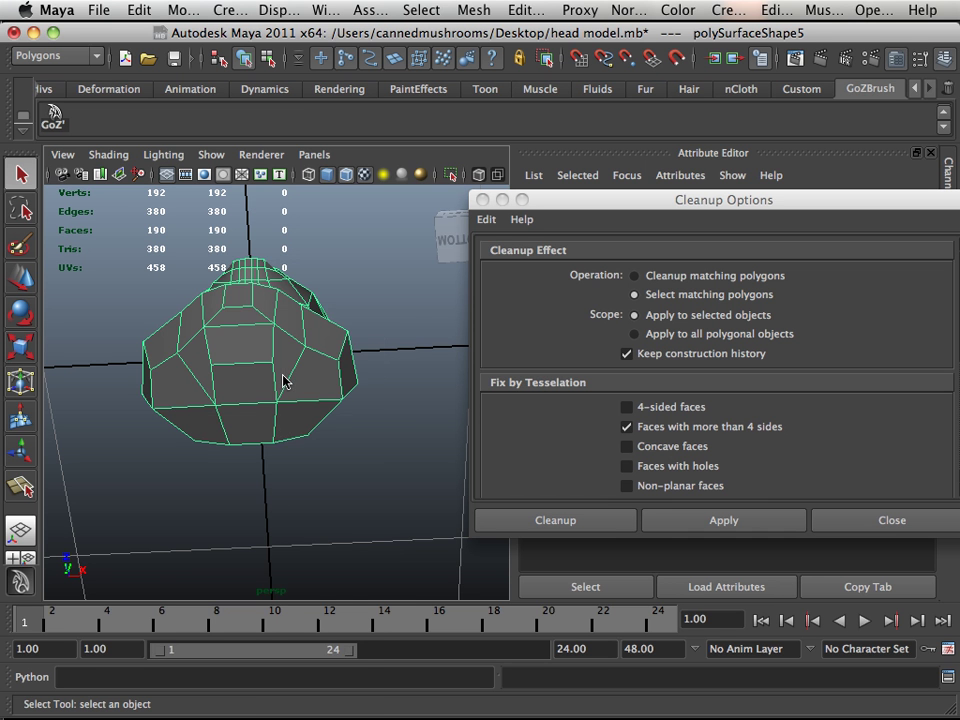
Reselect the whole head mesh in Maya as an object and send it to ZBrush with GoZ
right_drag(283, 375, 389, 321)
click(389, 321)
drag(382, 311, 220, 408)
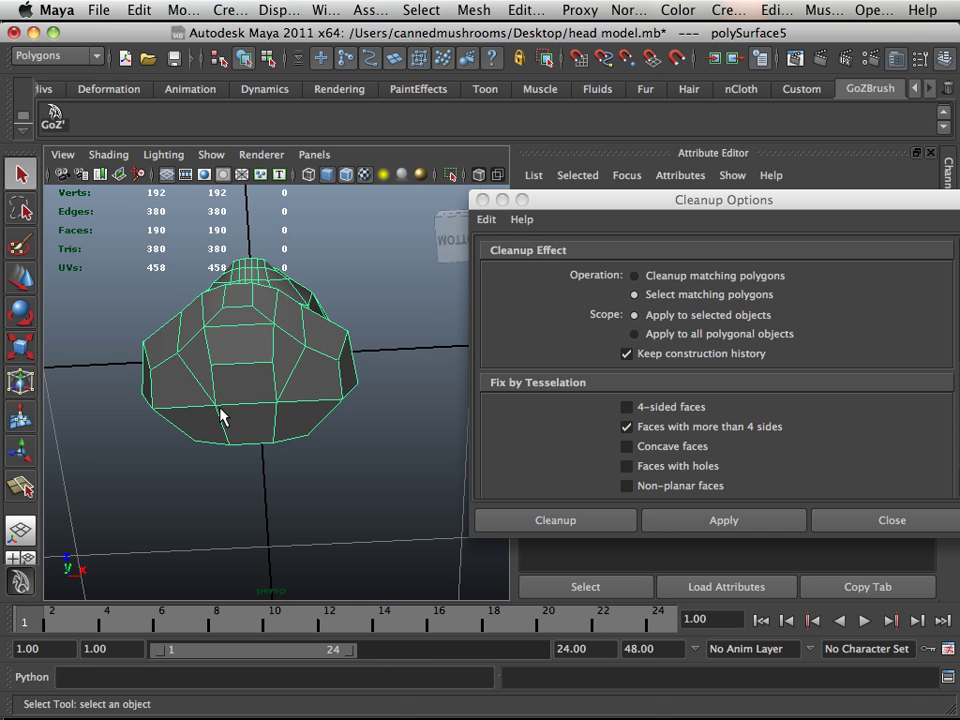
click(52, 118)
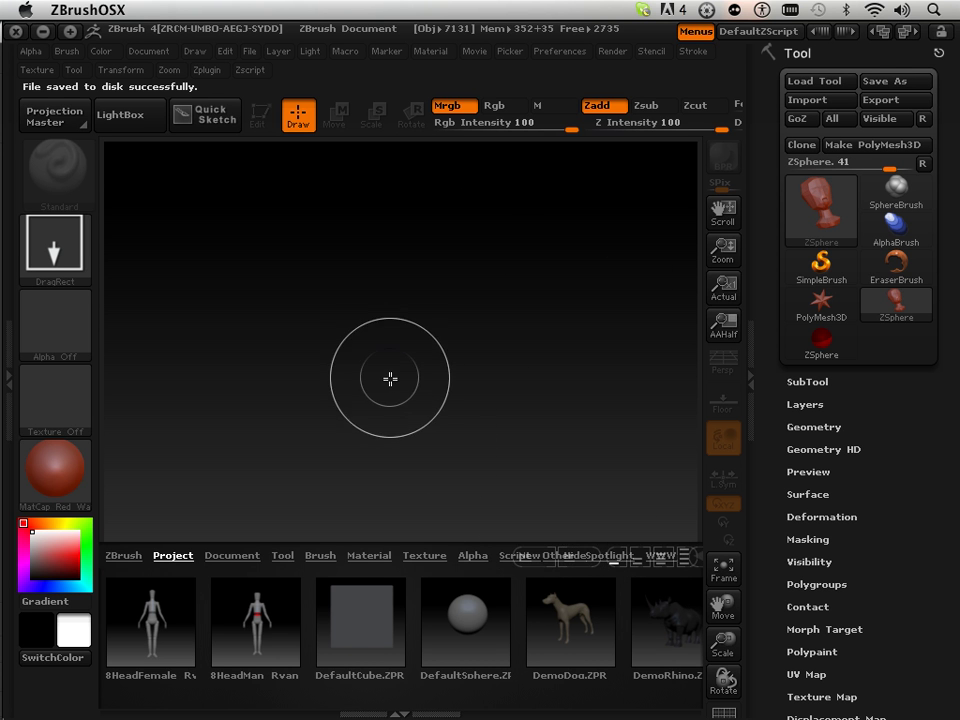
Draw the imported head on the empty ZBrush canvas with LightBox hidden, and turn on Edit mode
click(131, 120)
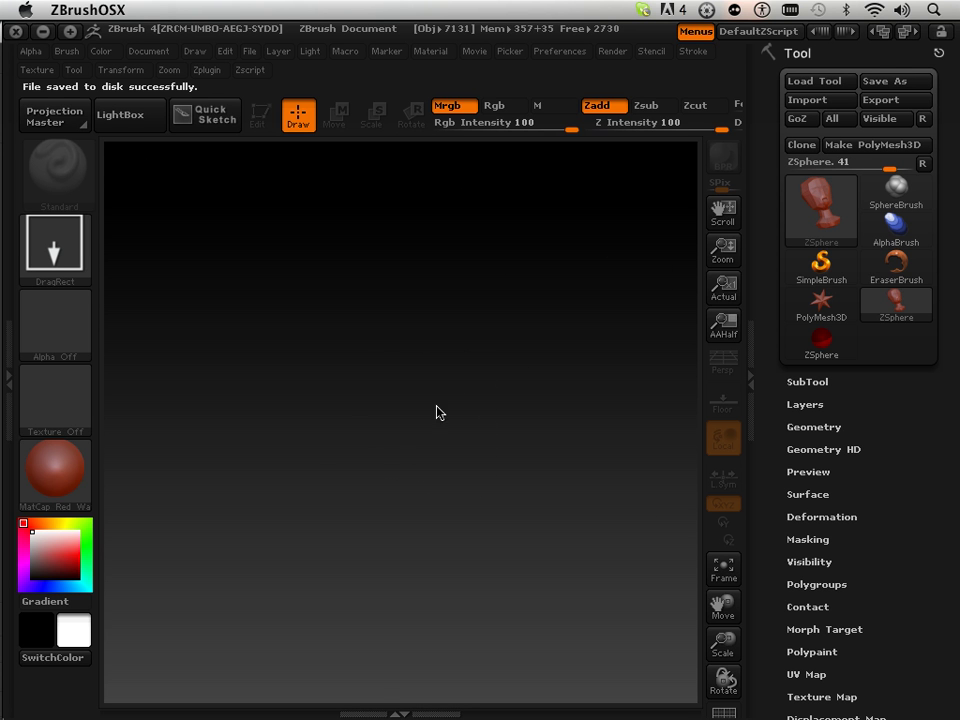
drag(437, 414, 430, 612)
click(258, 115)
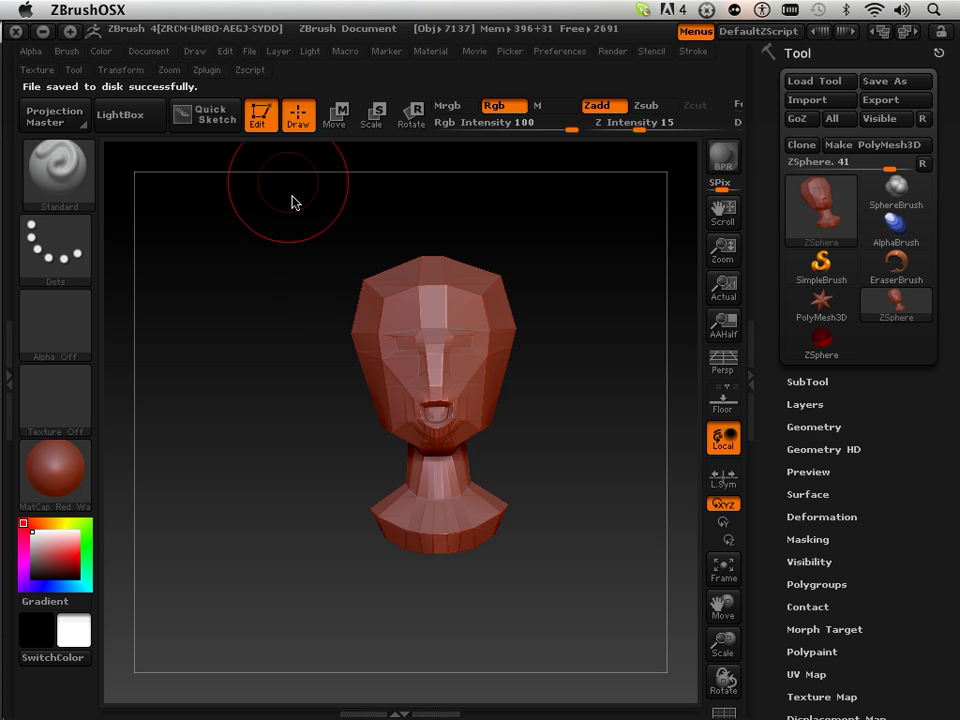
drag(729, 651, 708, 643)
drag(629, 570, 549, 563)
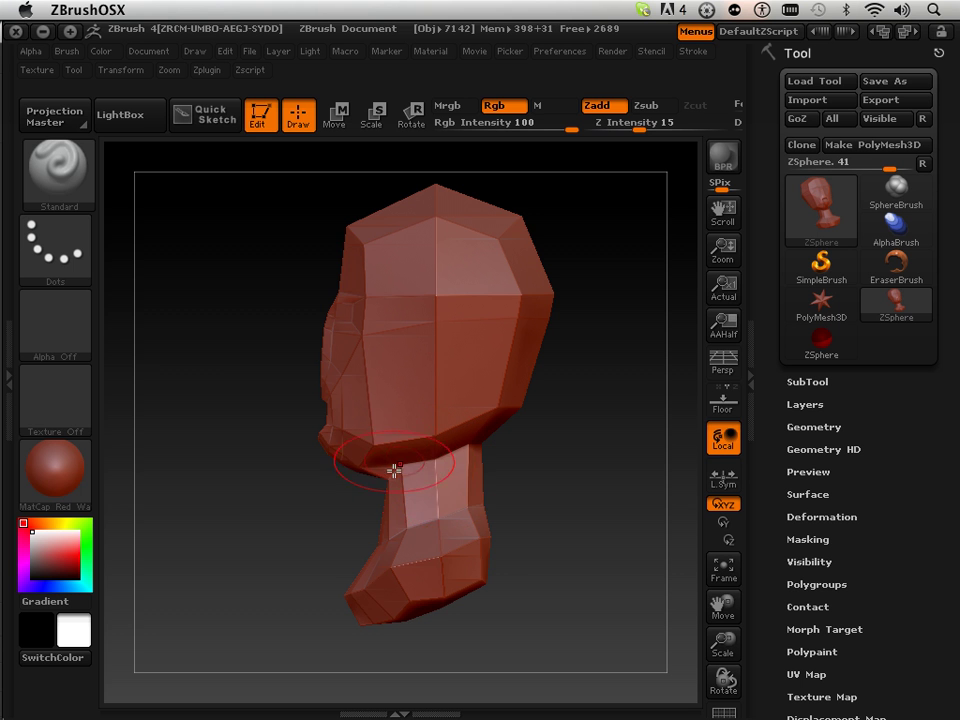
Choose the Move sculpting brush and activate symmetry across the X axis
click(82, 190)
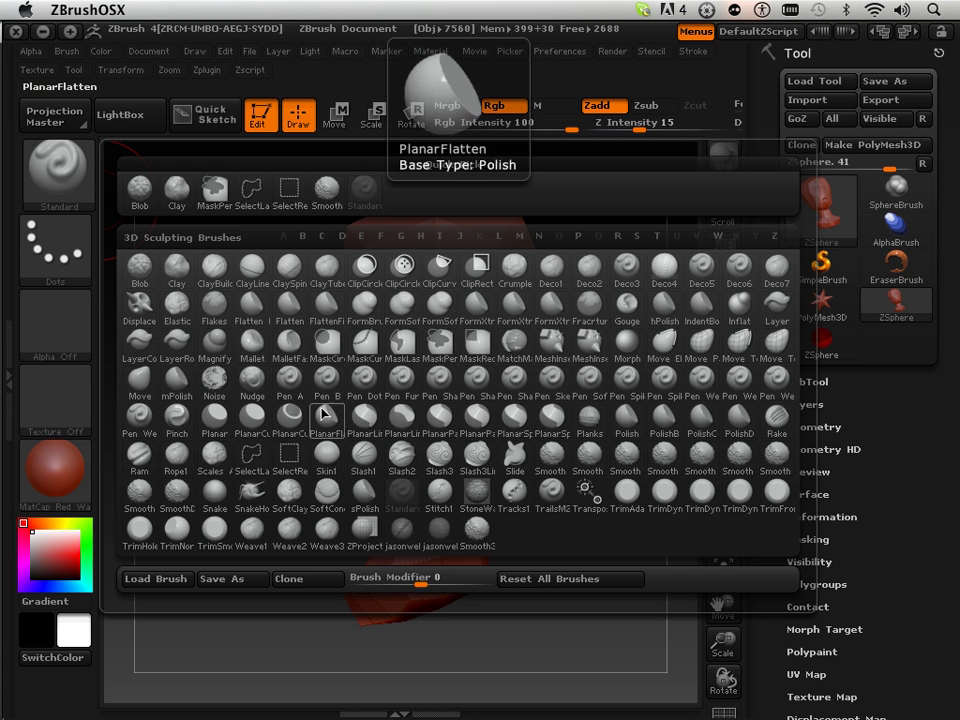
click(140, 380)
drag(289, 497, 358, 508)
mouse_move(574, 454)
mouse_down()
mouse_move(493, 456)
mouse_move(453, 423)
mouse_up()
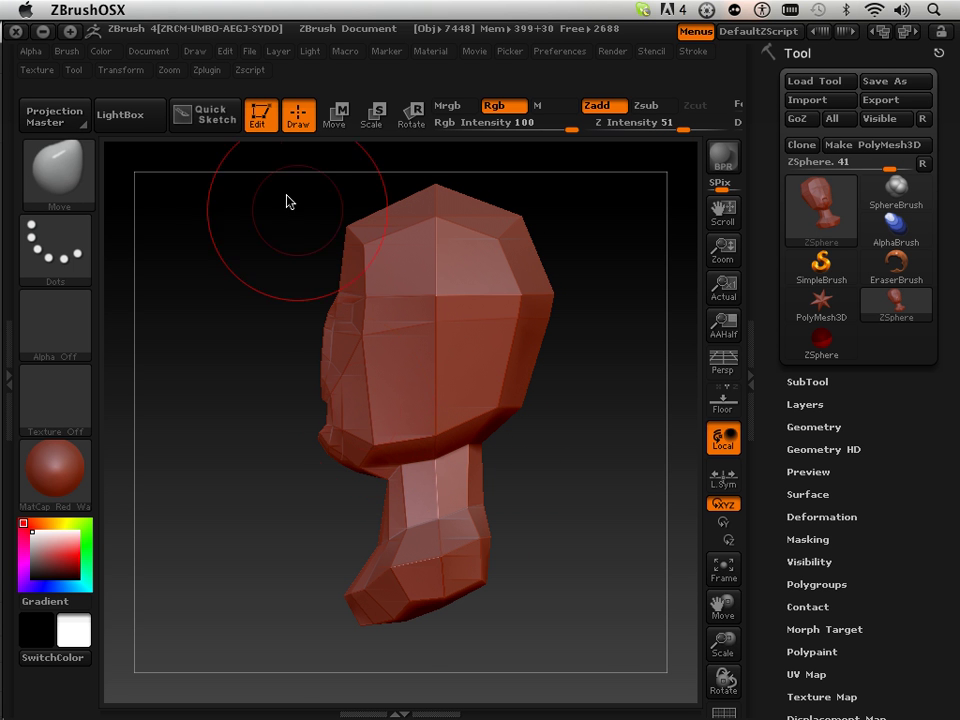
click(120, 70)
click(203, 472)
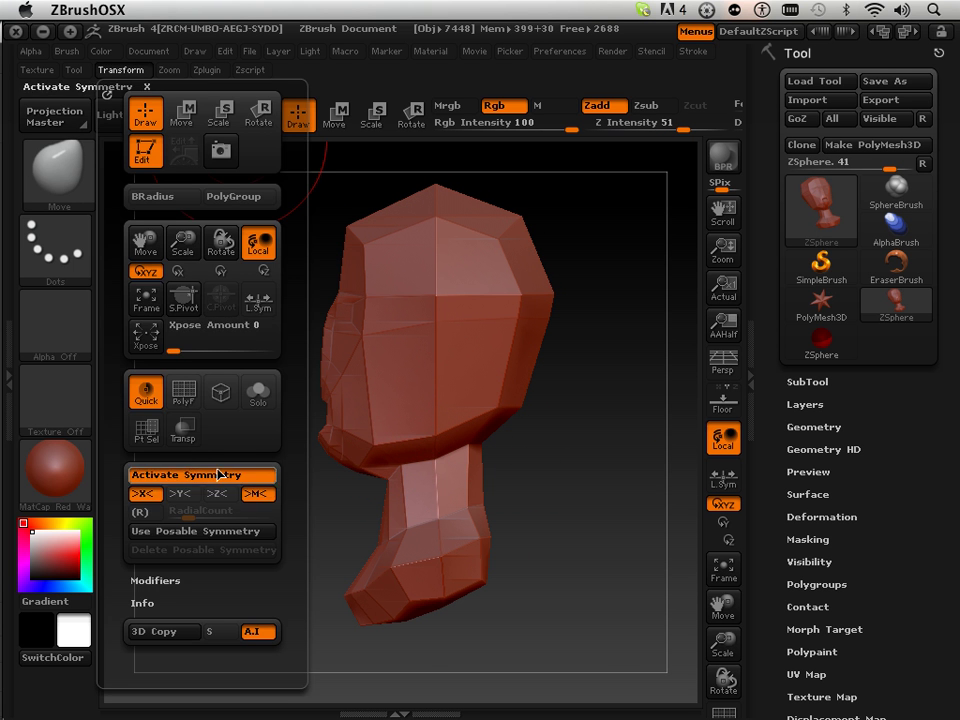
Reshape the jawline and pull the lower back of the skull inward in side view with the Move brush
drag(320, 515, 343, 525)
mouse_move(354, 425)
mouse_down()
mouse_move(386, 403)
mouse_move(336, 435)
mouse_move(325, 425)
mouse_up()
drag(399, 405, 391, 385)
drag(463, 393, 420, 397)
drag(497, 294, 478, 294)
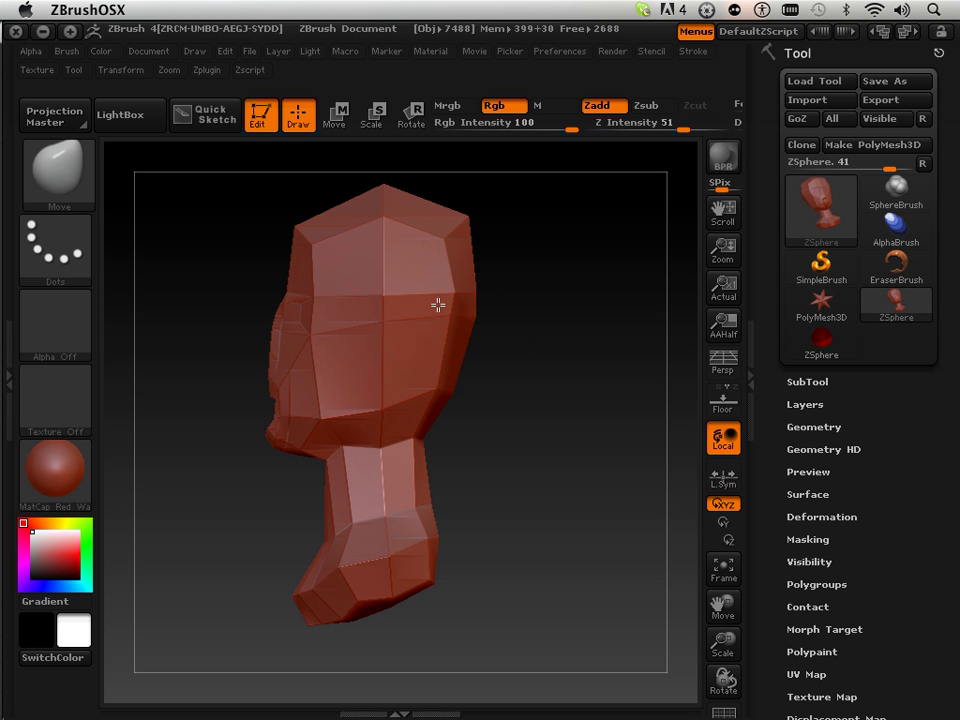
Round off the upper back of the skull and lower the crown with the Move brush
drag(461, 219, 390, 234)
drag(394, 185, 391, 196)
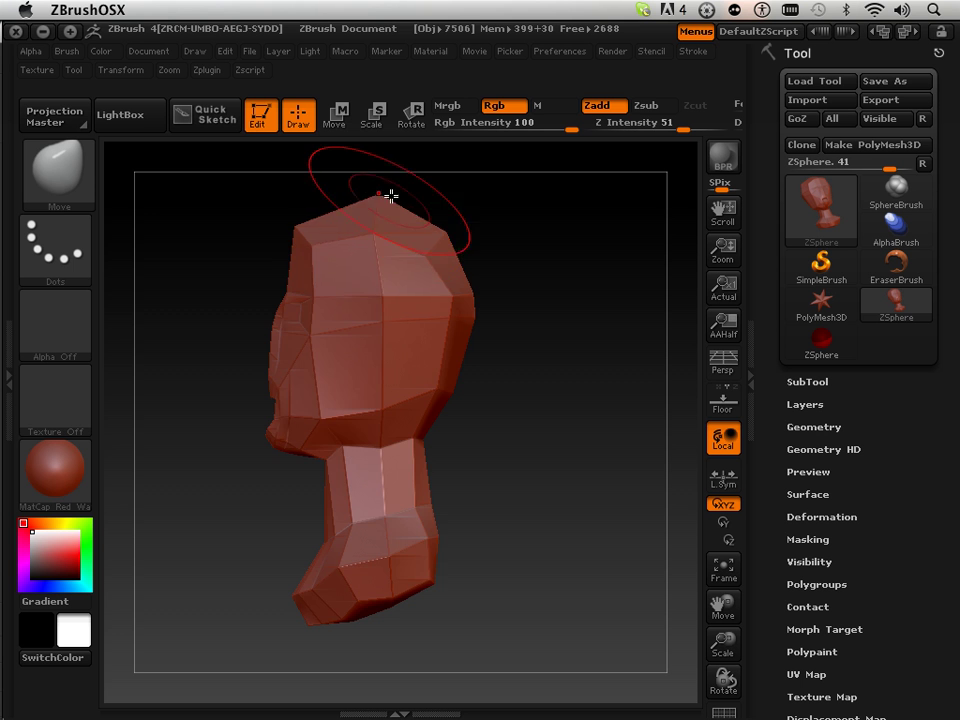
drag(398, 254, 401, 264)
Rework the side and lower back of the skull with the Move brush, undoing the last strokes
drag(205, 365, 243, 367)
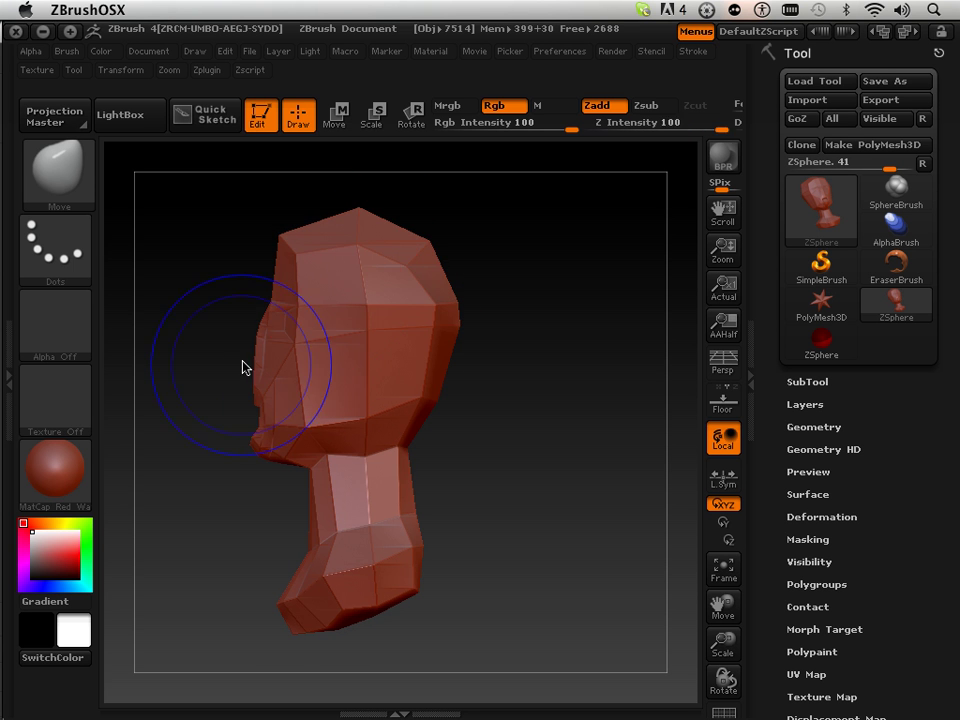
drag(418, 296, 401, 316)
drag(486, 418, 431, 415)
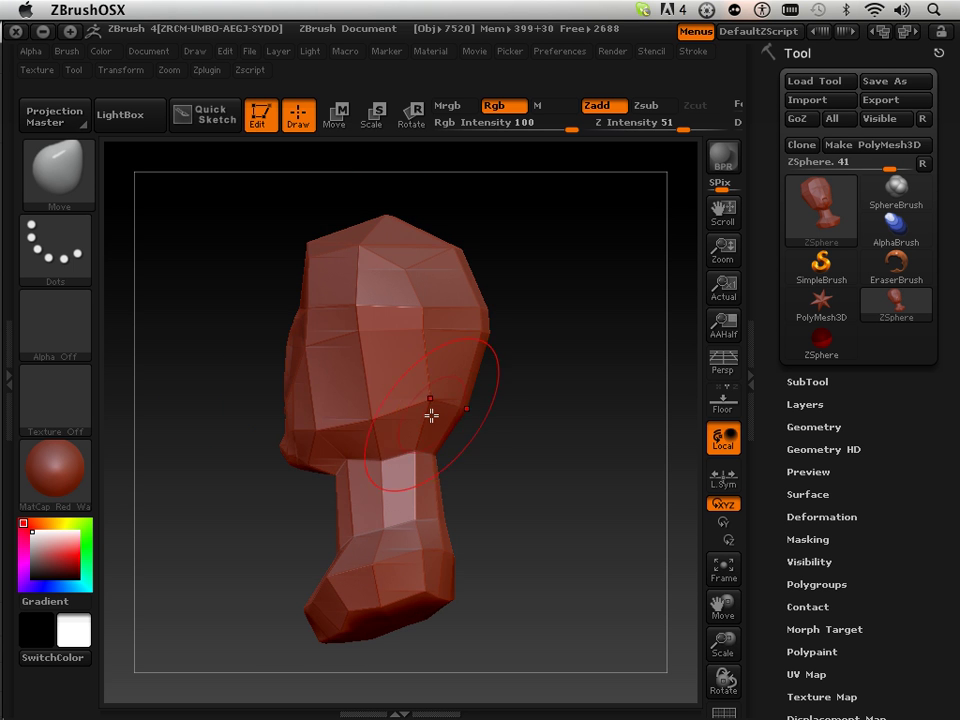
key(ctrl+z)
key(ctrl+z)
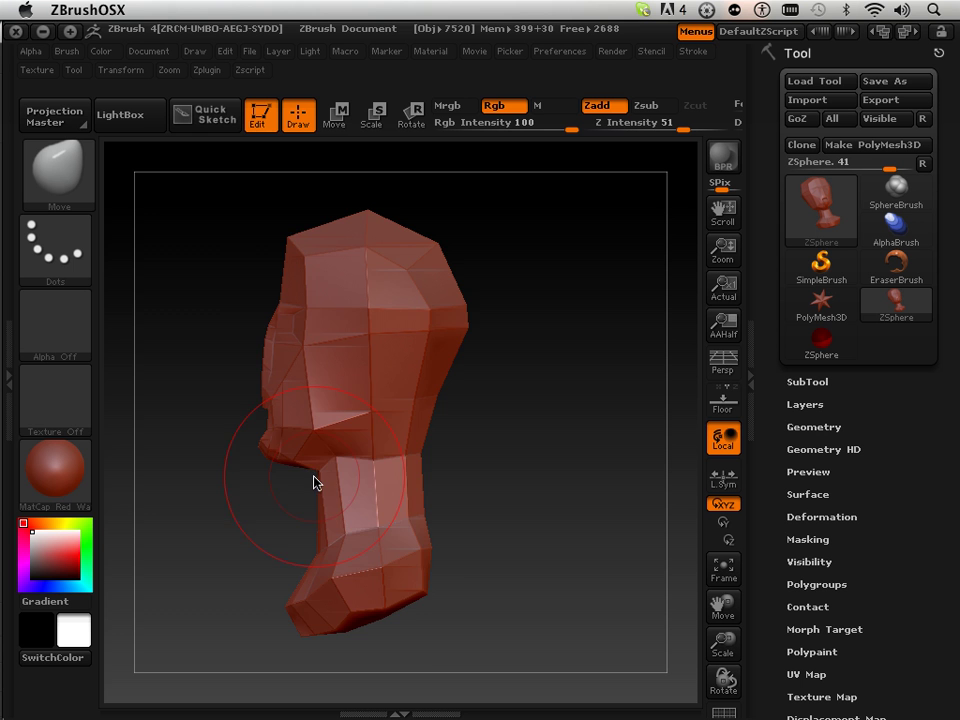
Pull the widest sides of the skull inward in front view with the Move brush, undoing the unwanted strokes
drag(262, 573, 347, 566)
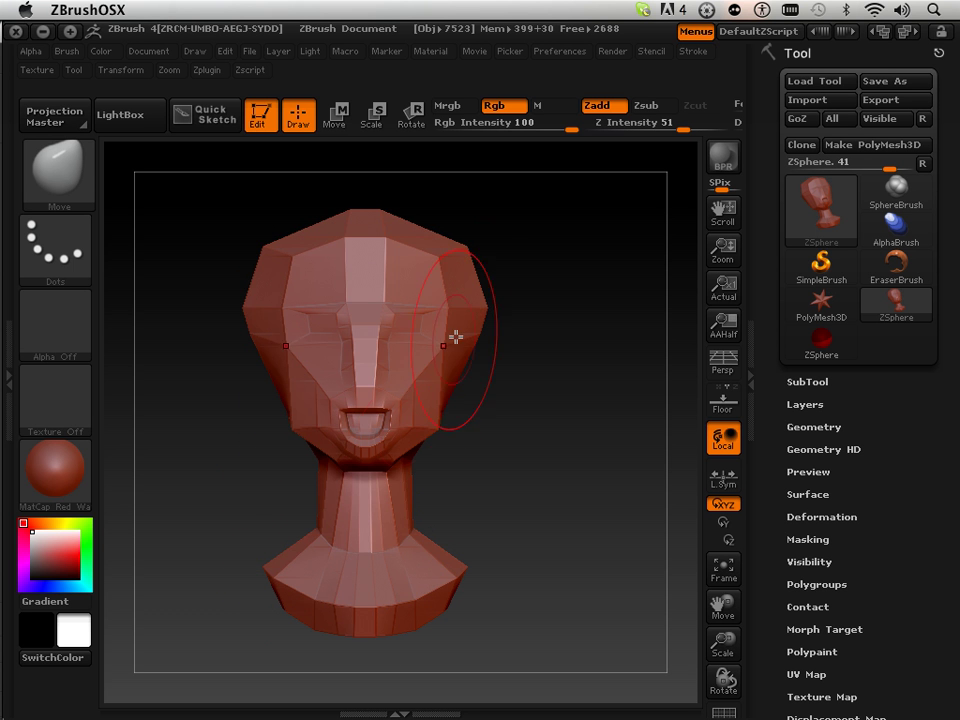
drag(469, 313, 452, 312)
mouse_move(500, 316)
mouse_down()
mouse_move(441, 311)
mouse_move(433, 261)
mouse_up()
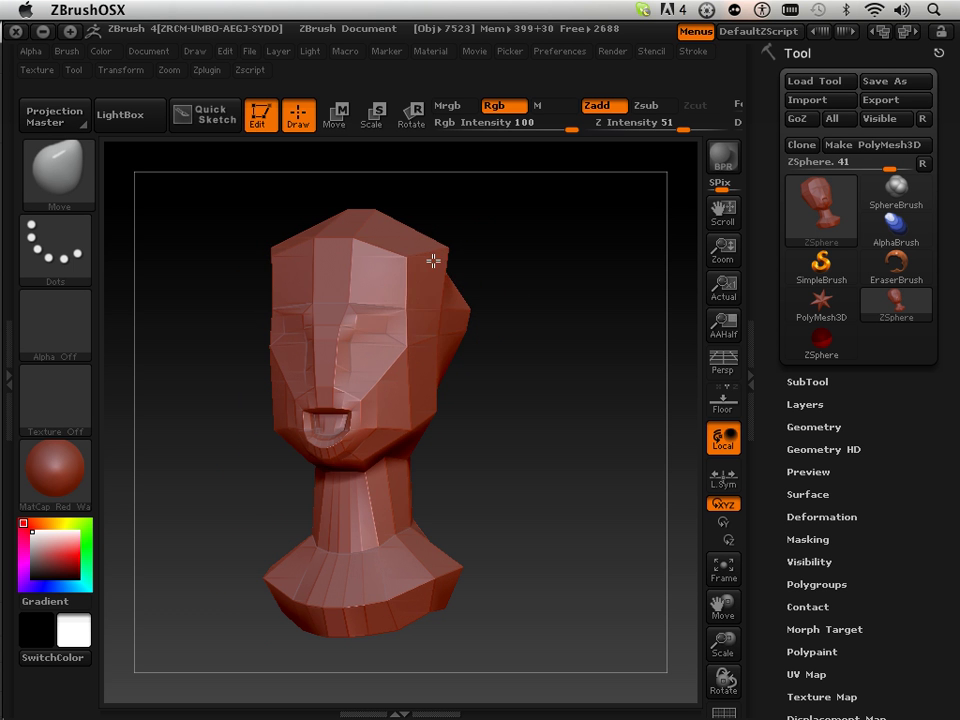
key(ctrl+z)
key(ctrl+z)
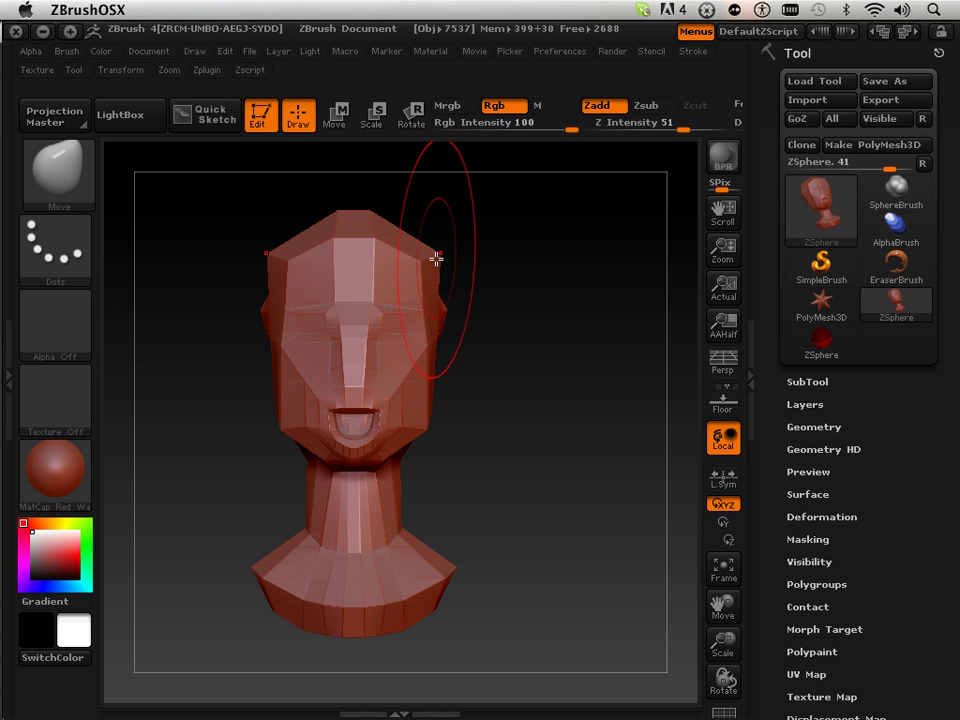
Lower the crown and the upper corners of the forehead in front view with the Move brush
mouse_move(436, 258)
mouse_down()
mouse_move(426, 261)
mouse_move(426, 285)
mouse_up()
drag(366, 223, 362, 244)
drag(425, 276, 419, 296)
Smooth the open mouth and the surrounding lower face with the Smooth brush
drag(540, 325, 380, 370)
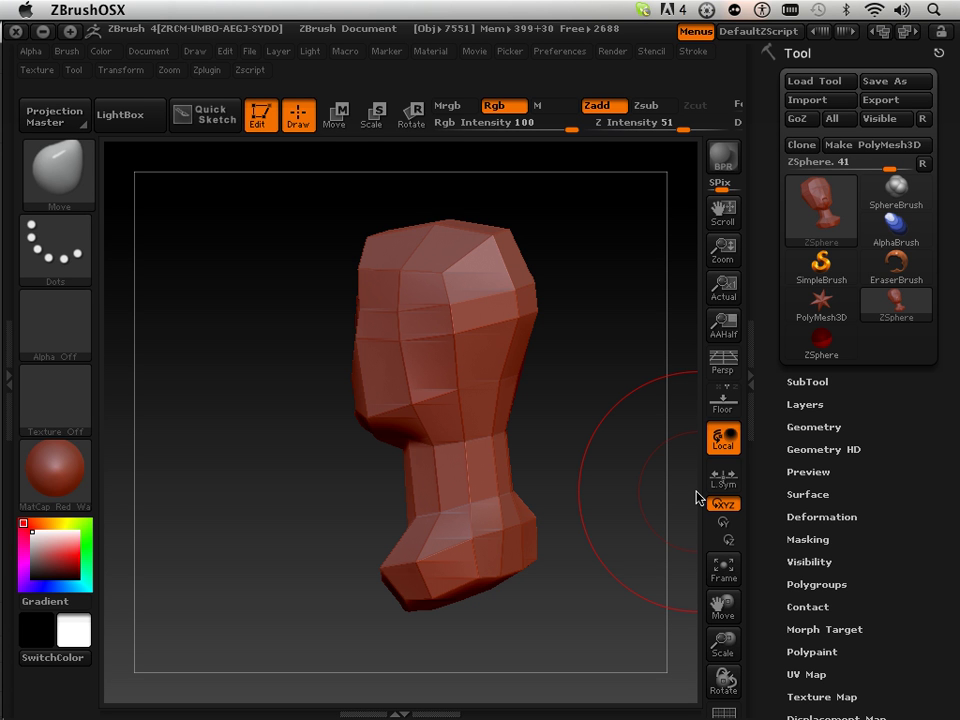
shift+drag(579, 350, 451, 429)
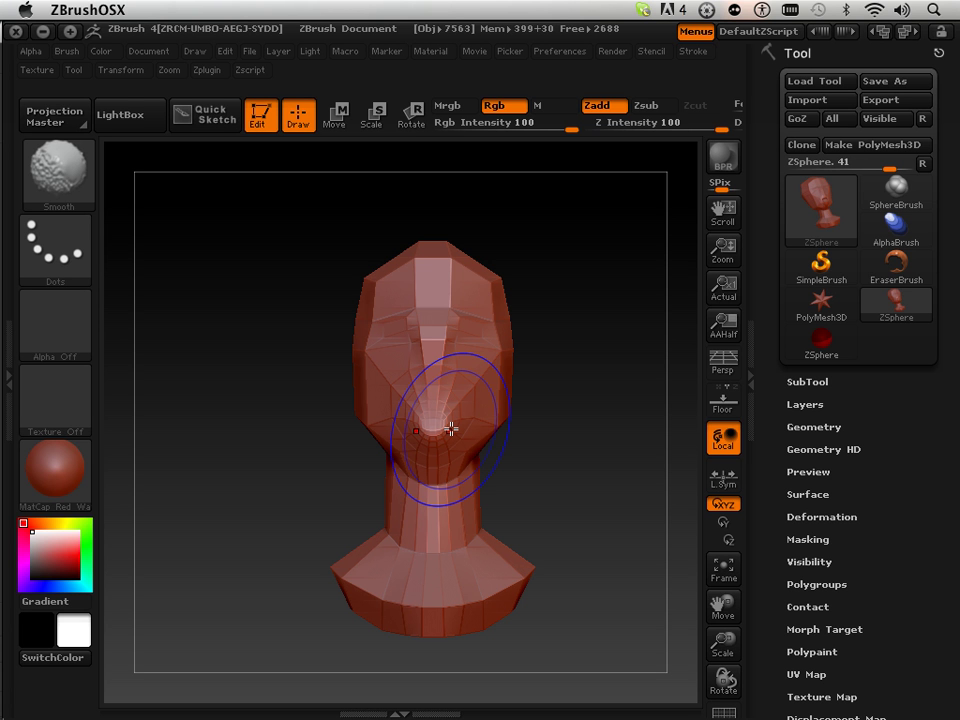
shift+drag(451, 429, 493, 418)
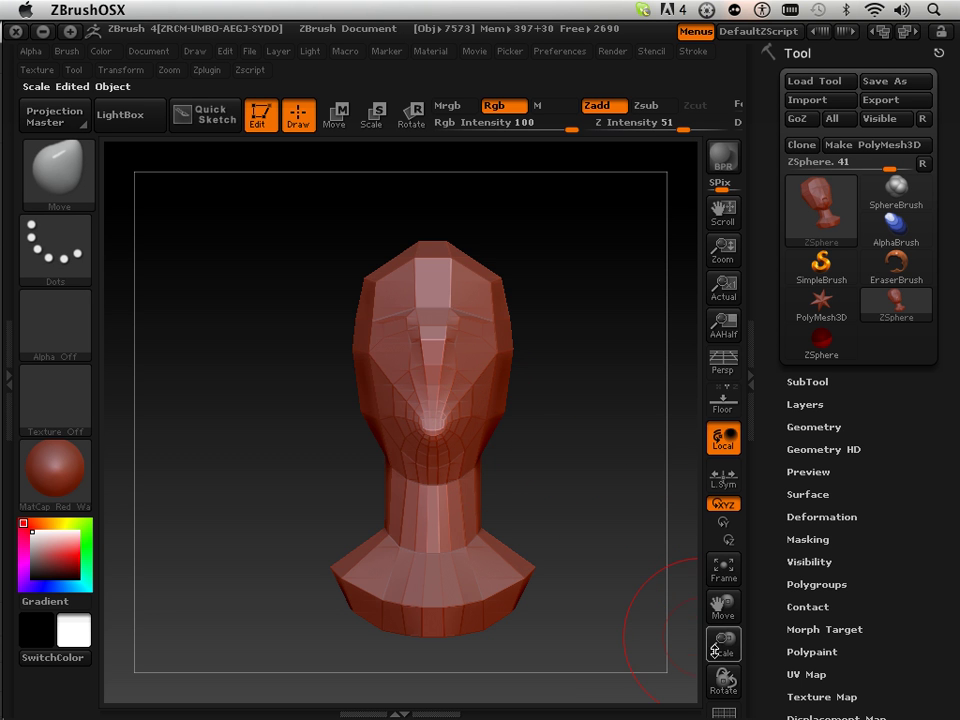
Display the polygon wireframe and spread the mouth's edge loops sideways with the Move brush
drag(722, 643, 662, 594)
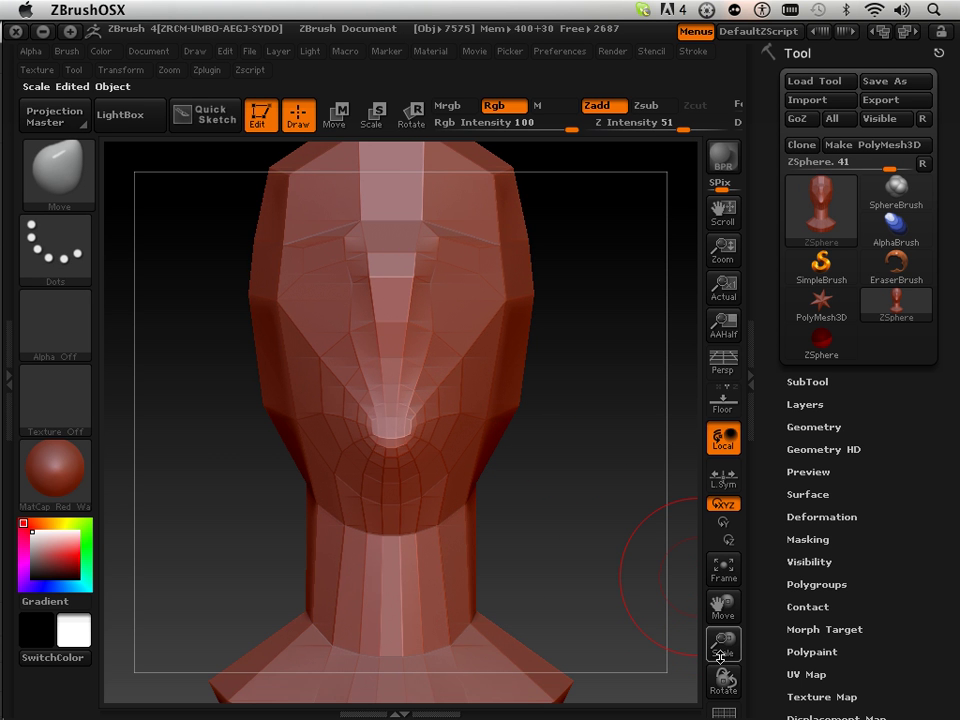
click(723, 711)
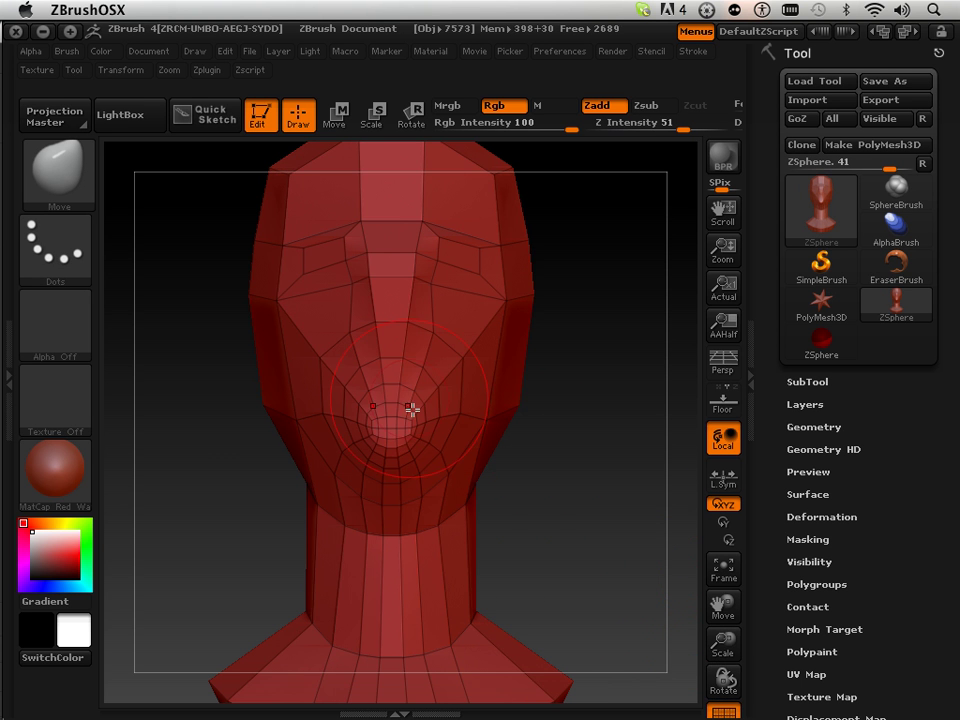
mouse_move(422, 428)
mouse_down()
mouse_move(428, 439)
mouse_move(459, 427)
mouse_move(431, 501)
mouse_move(481, 426)
mouse_up()
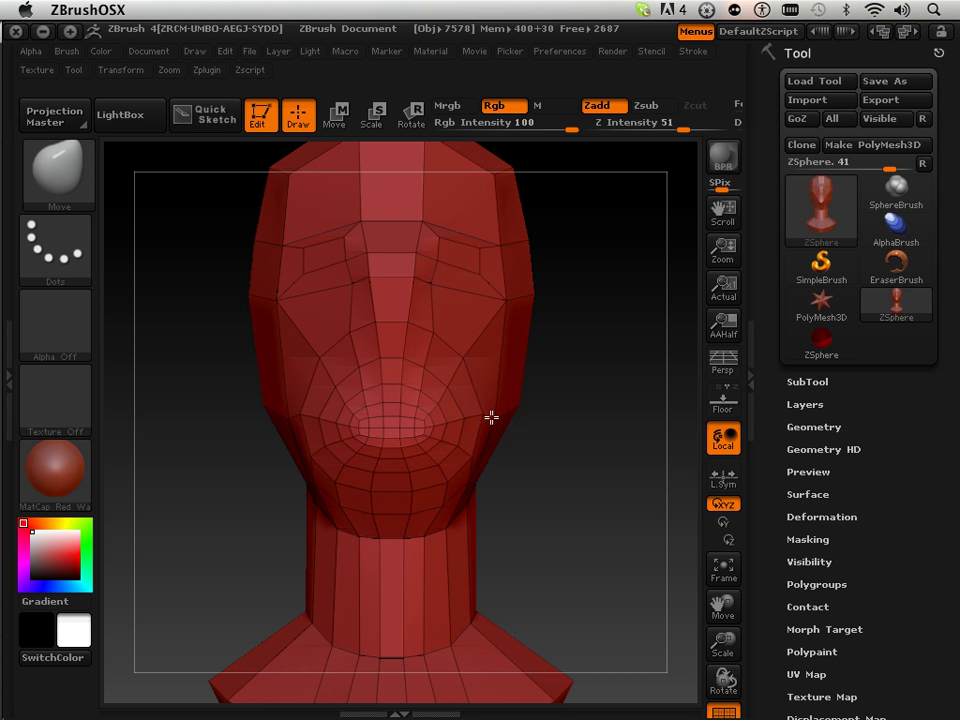
Reshape the underside of the jaw and the front and sides of the neck with the Move brush
mouse_move(561, 446)
mouse_down()
mouse_move(474, 448)
mouse_move(517, 511)
mouse_move(508, 493)
mouse_move(560, 492)
mouse_move(548, 472)
mouse_move(531, 499)
mouse_move(536, 474)
mouse_up()
mouse_move(398, 540)
mouse_down()
mouse_move(461, 566)
mouse_move(525, 499)
mouse_move(555, 527)
mouse_up()
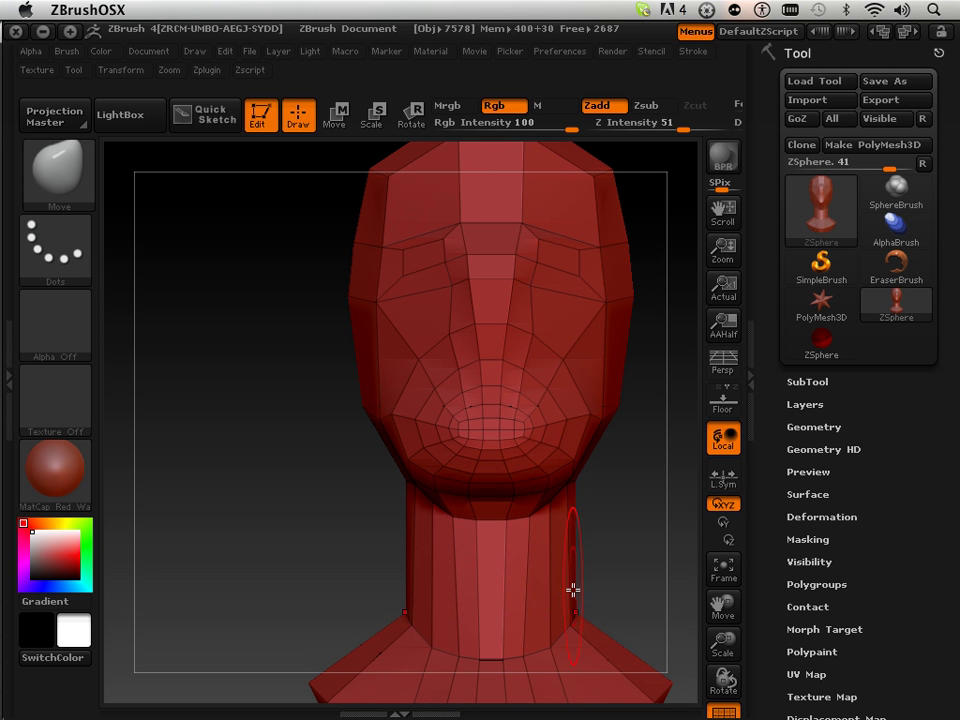
mouse_move(572, 589)
mouse_down()
mouse_move(562, 596)
mouse_move(568, 579)
mouse_move(568, 617)
mouse_move(516, 628)
mouse_move(519, 606)
mouse_move(604, 555)
mouse_move(553, 564)
mouse_move(609, 585)
mouse_up()
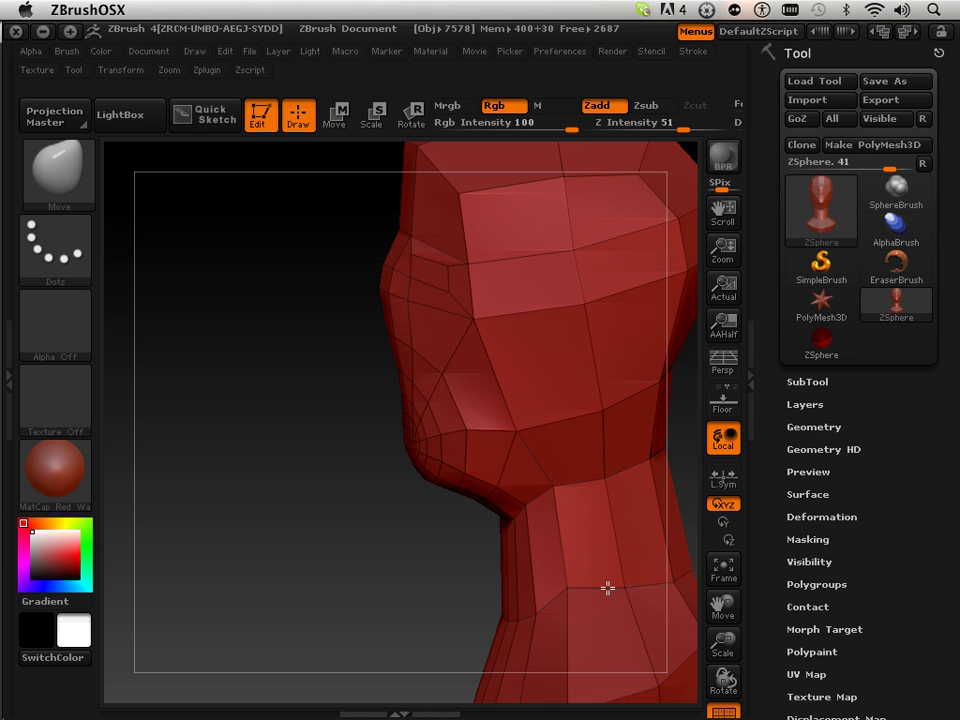
drag(719, 604, 483, 471)
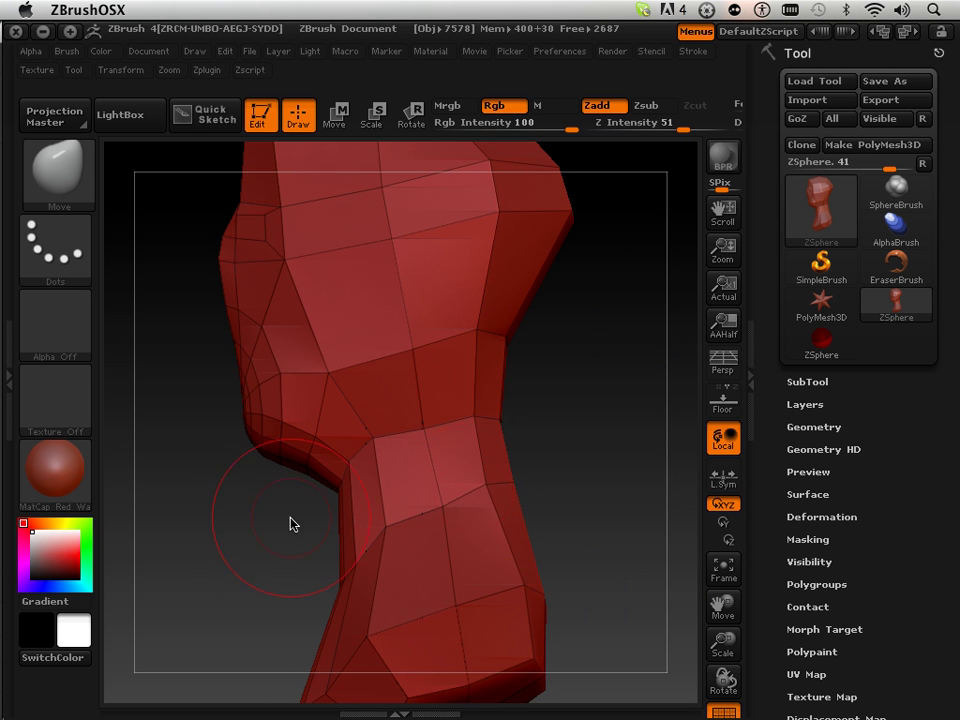
drag(290, 524, 297, 564)
drag(412, 509, 376, 531)
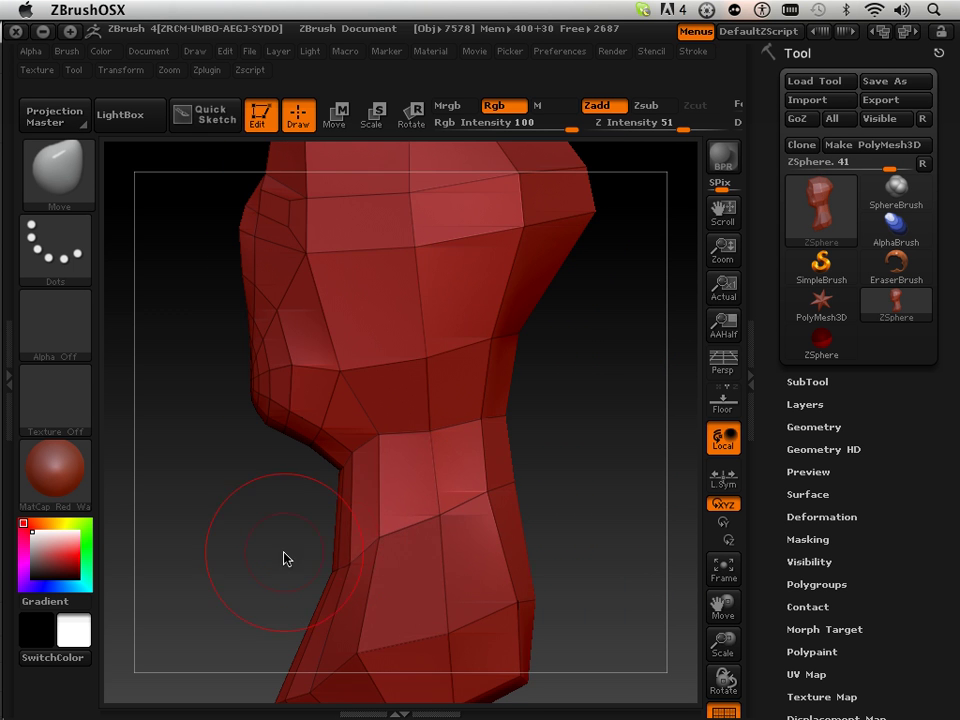
drag(285, 558, 369, 555)
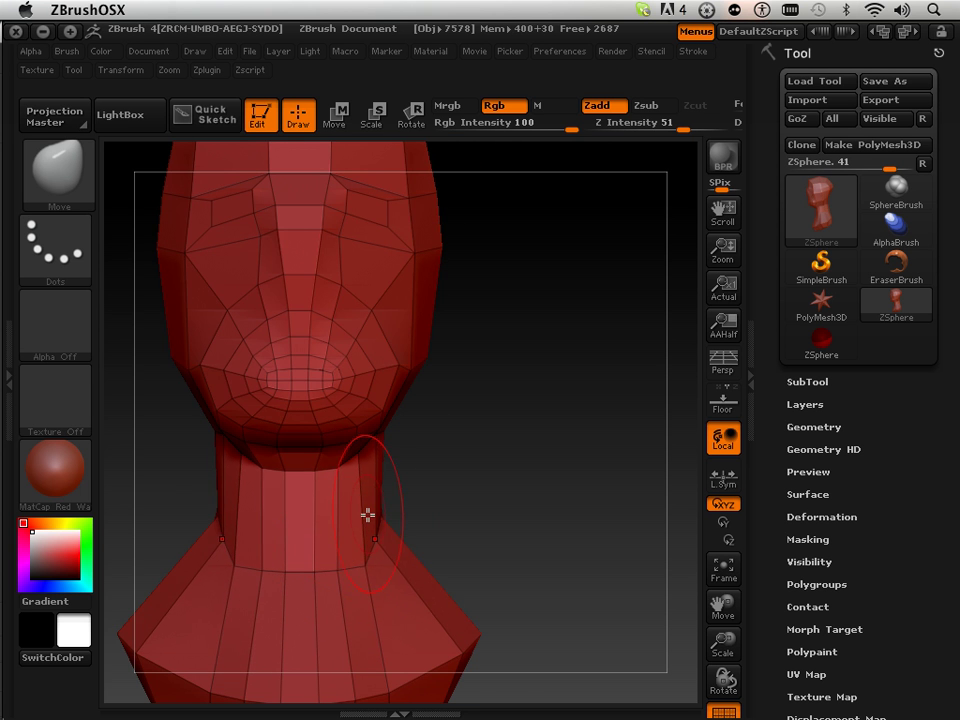
Pull the chin and front jawline downward, and raise the jaw-corner vertex toward the cheek with the Move brush
drag(465, 426, 354, 465)
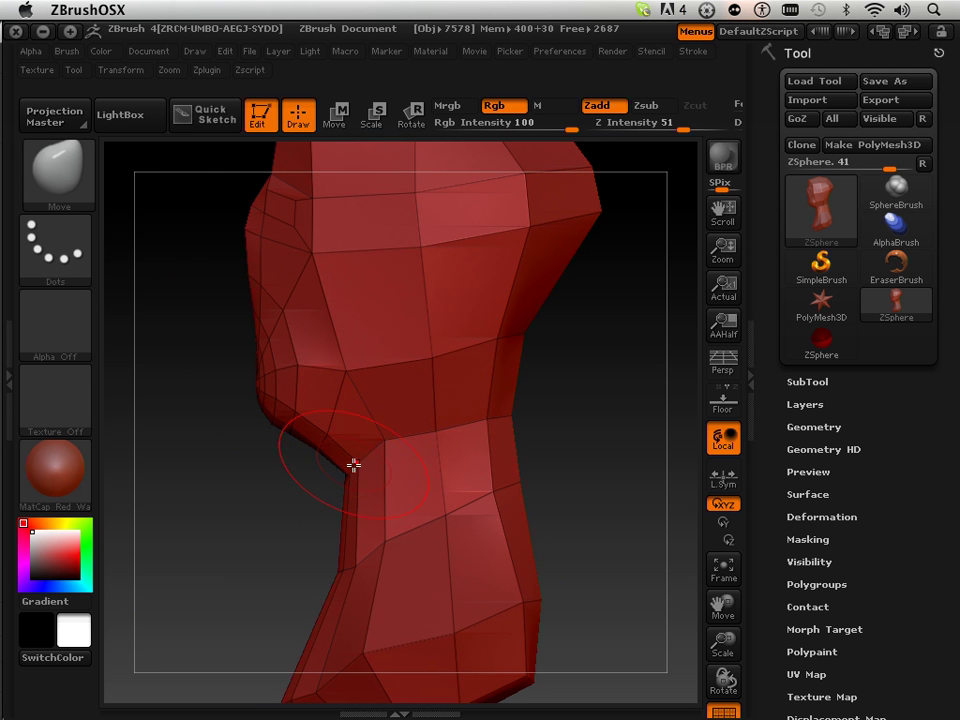
drag(276, 433, 252, 486)
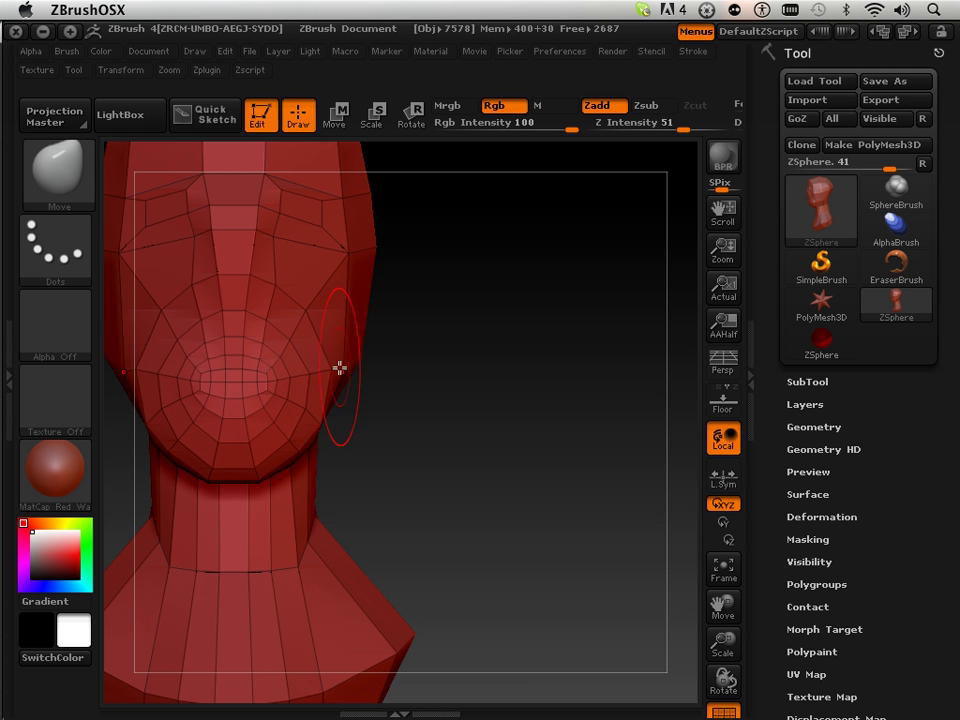
drag(723, 605, 803, 641)
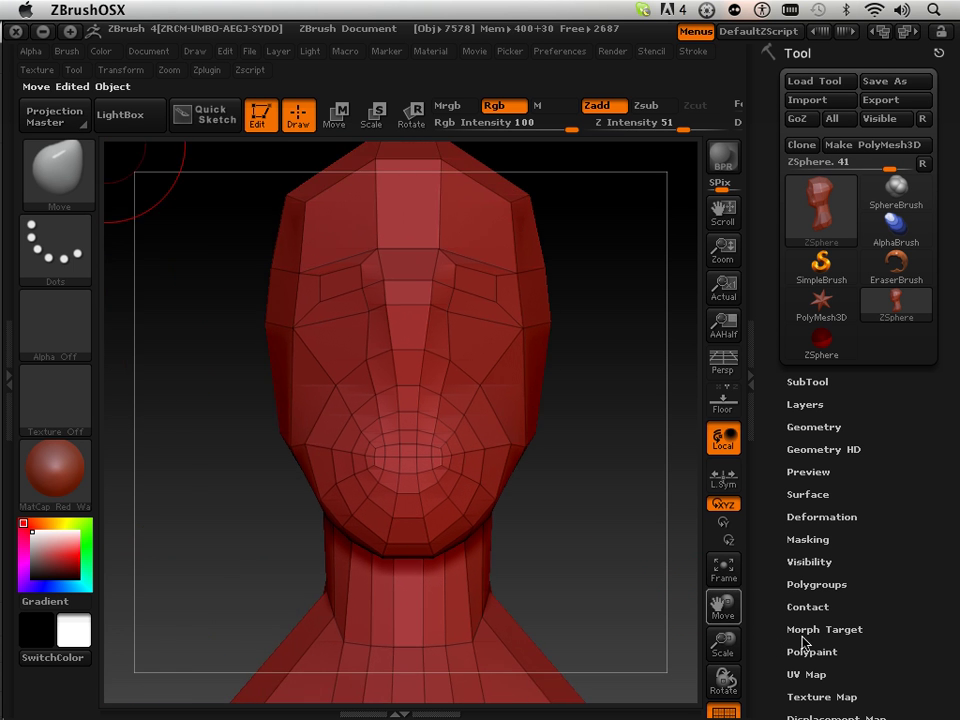
drag(640, 520, 495, 448)
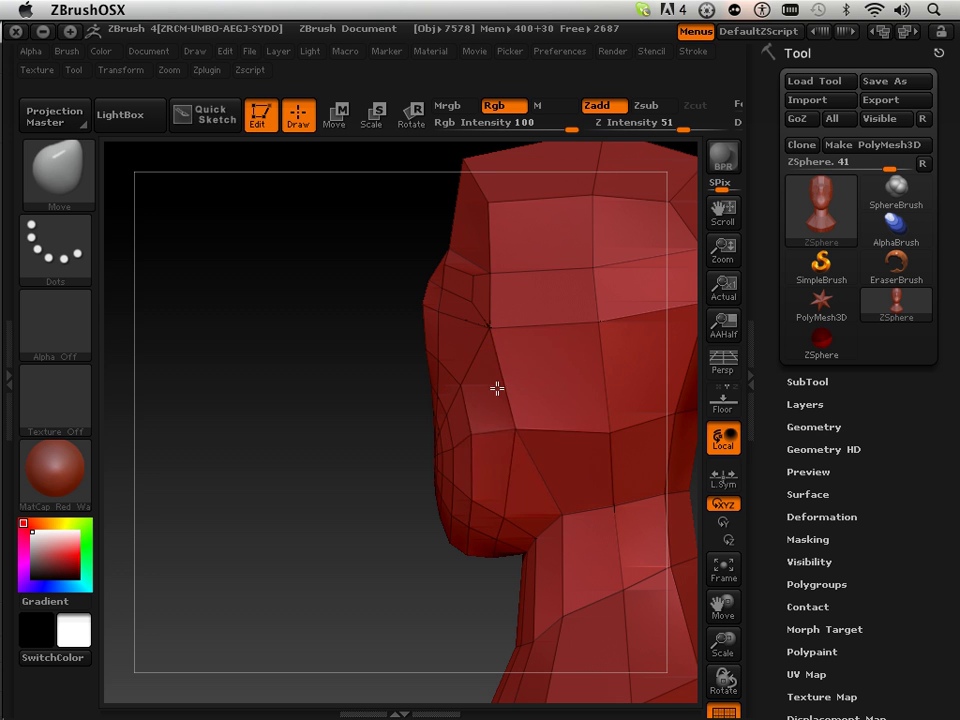
mouse_move(497, 388)
mouse_down()
mouse_move(488, 338)
mouse_move(499, 379)
mouse_move(501, 357)
mouse_up()
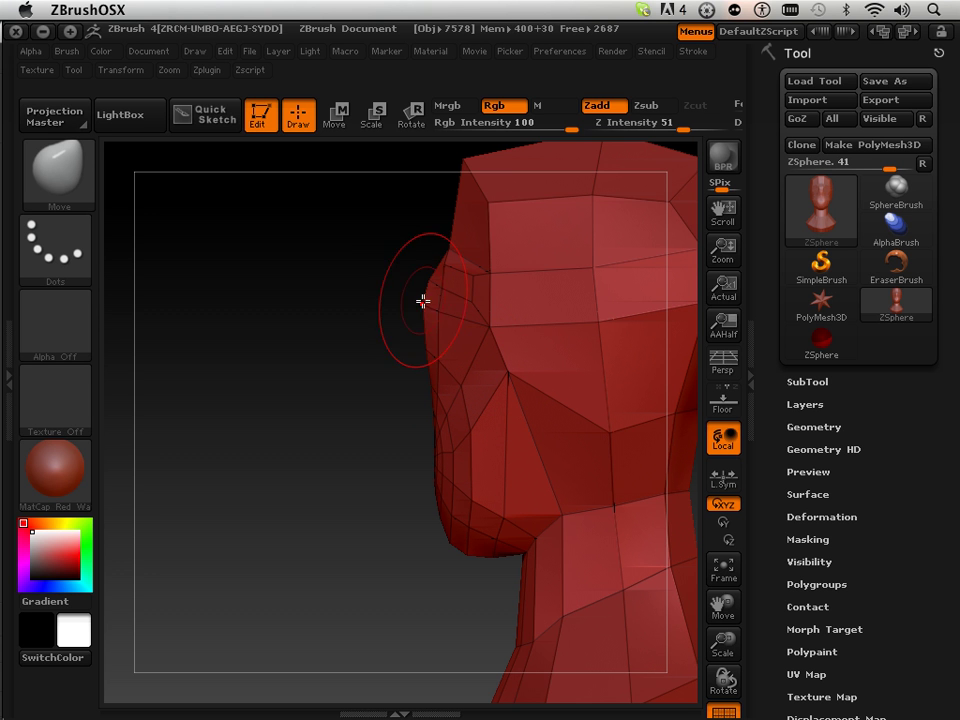
Narrow the nose and its bridge and reshape the eye loops beside it with the Move brush
mouse_move(436, 358)
mouse_down()
mouse_move(446, 343)
mouse_move(369, 456)
mouse_move(414, 452)
mouse_up()
key(shift)
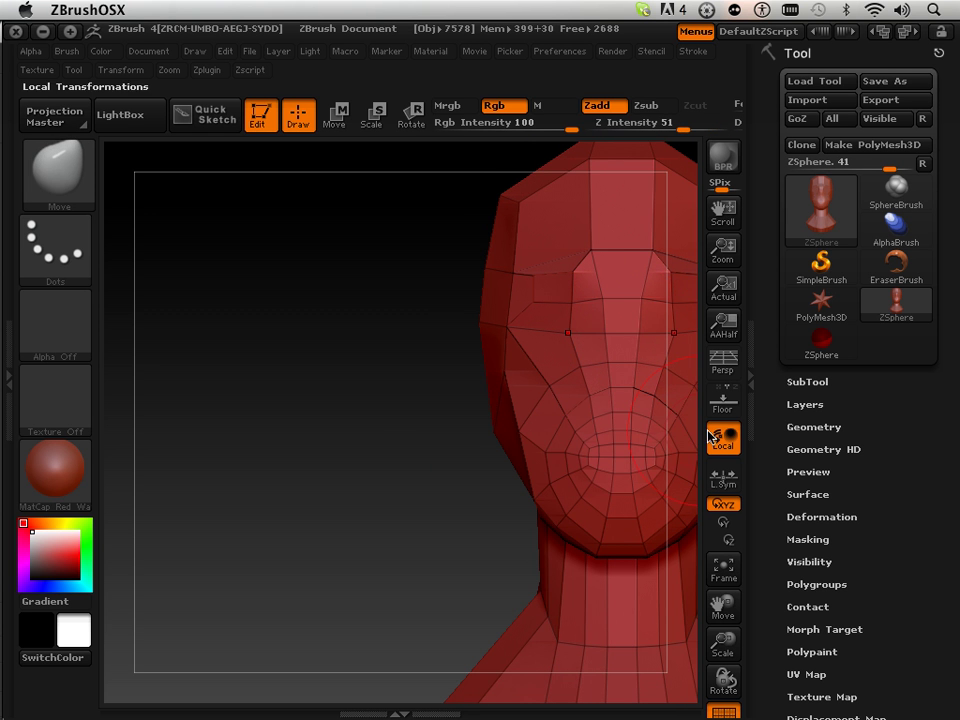
drag(722, 604, 619, 612)
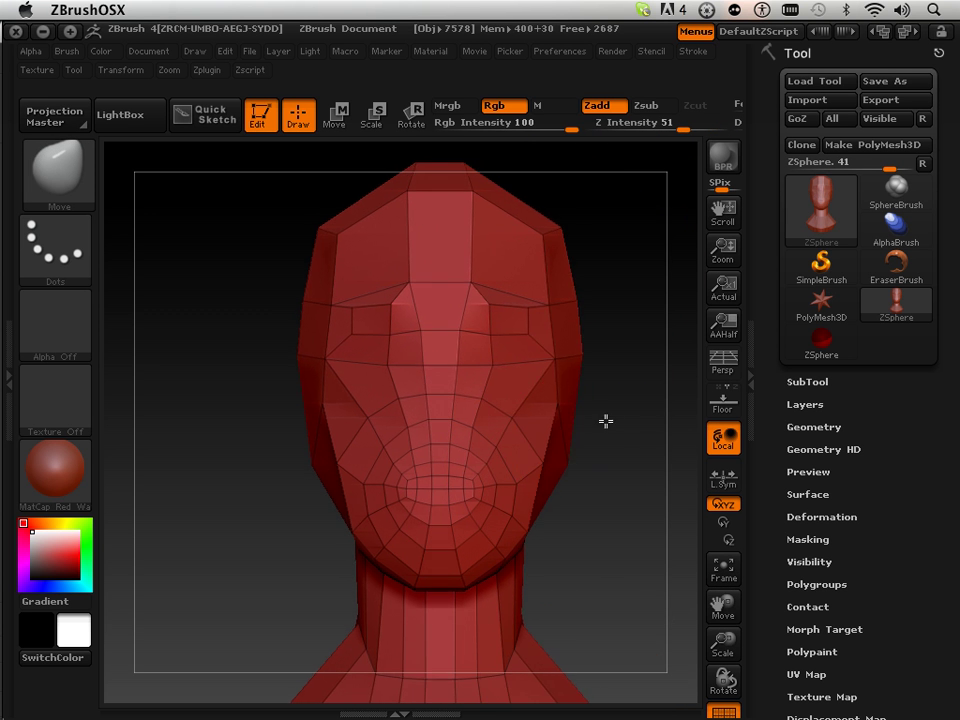
drag(606, 420, 597, 410)
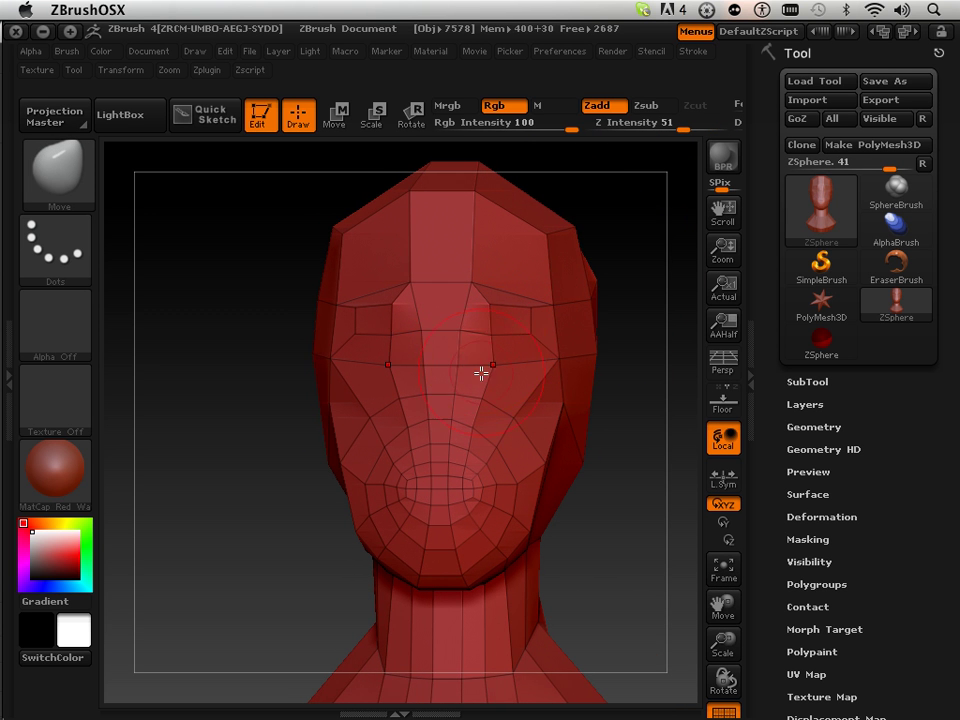
drag(491, 366, 469, 392)
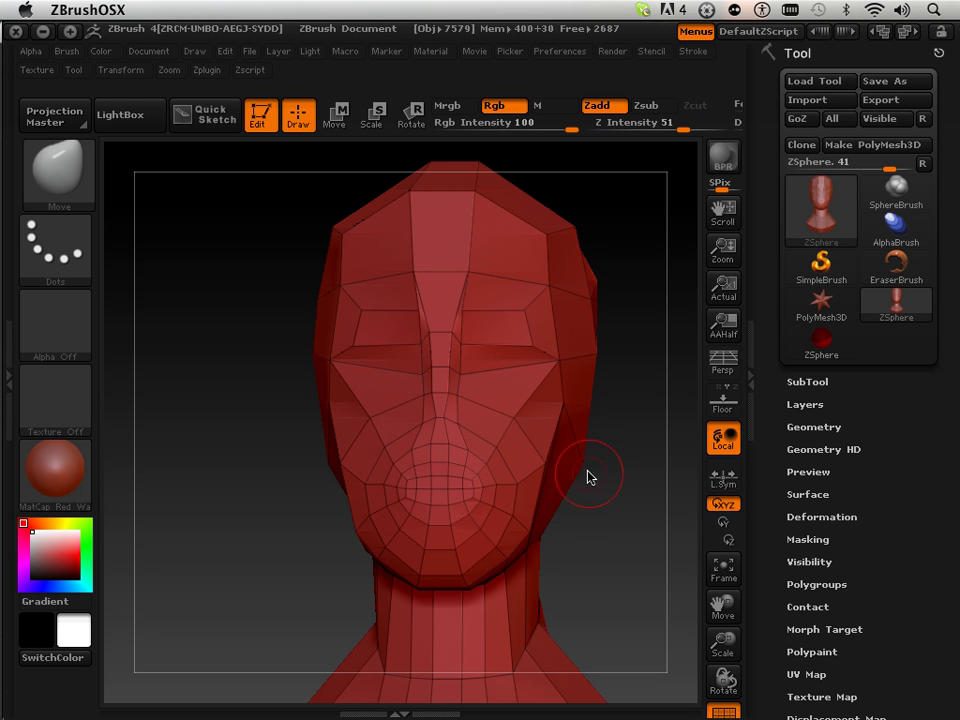
Lower the forehead and pull the back of the skull downward in side view with the Move brush
mouse_move(588, 398)
right_down()
mouse_move(613, 444)
mouse_move(542, 454)
mouse_move(553, 453)
right_up()
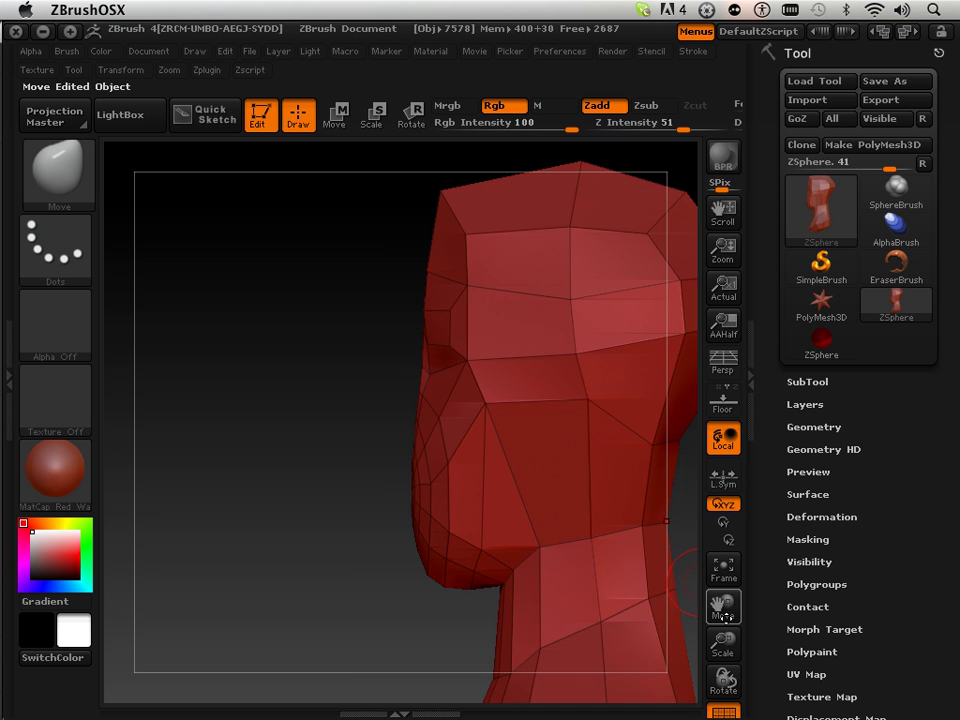
drag(716, 600, 577, 519)
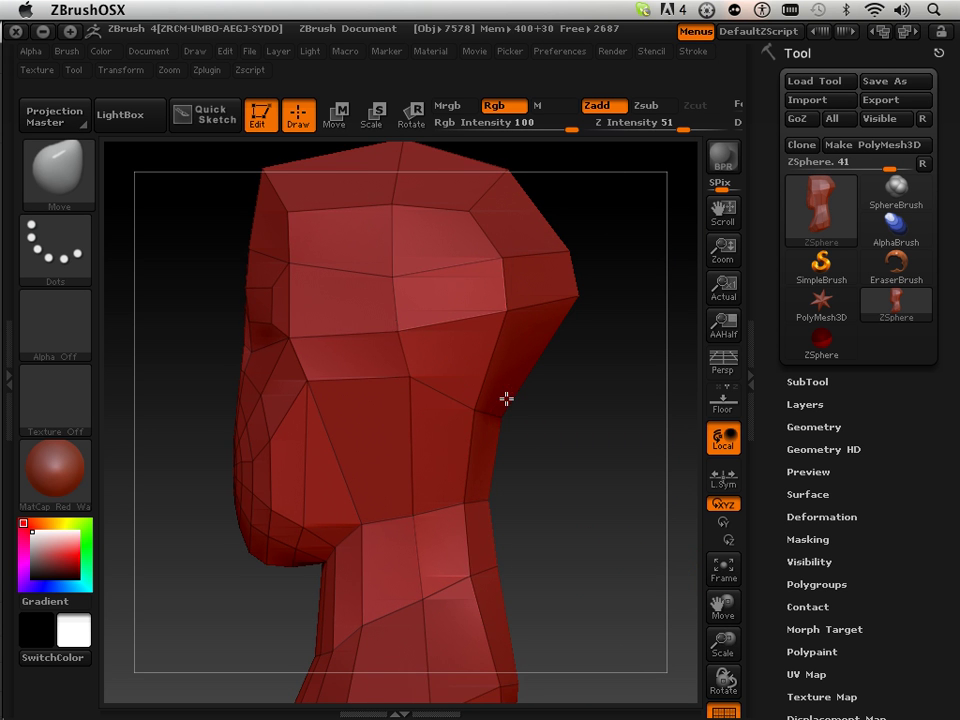
mouse_move(723, 643)
mouse_down()
mouse_move(714, 558)
mouse_move(617, 523)
mouse_move(615, 501)
mouse_move(516, 471)
mouse_move(505, 451)
mouse_up()
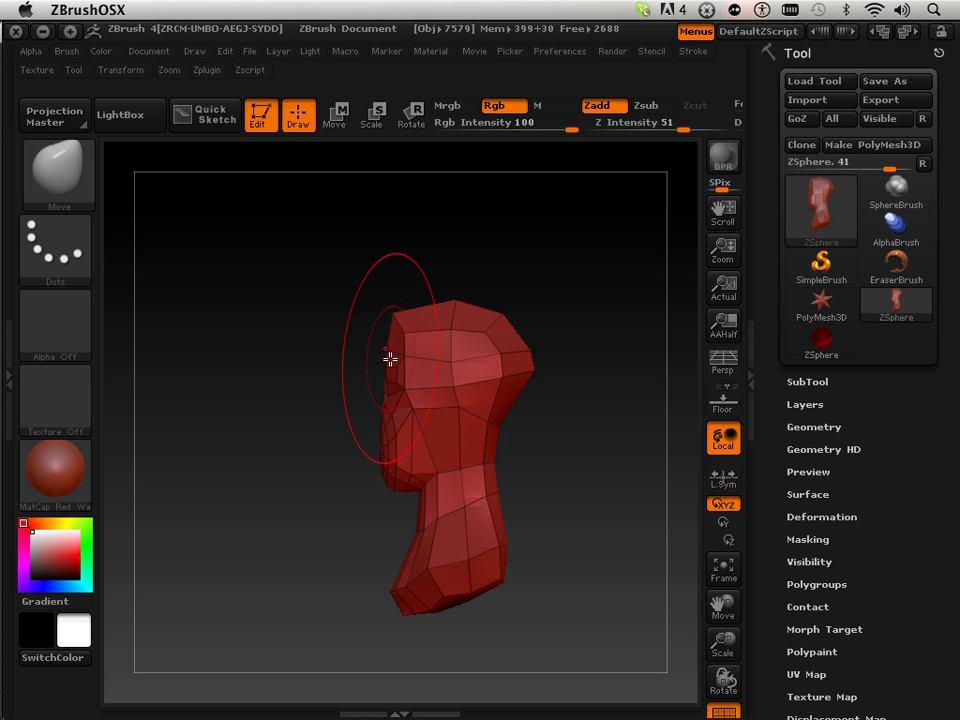
drag(397, 342, 392, 364)
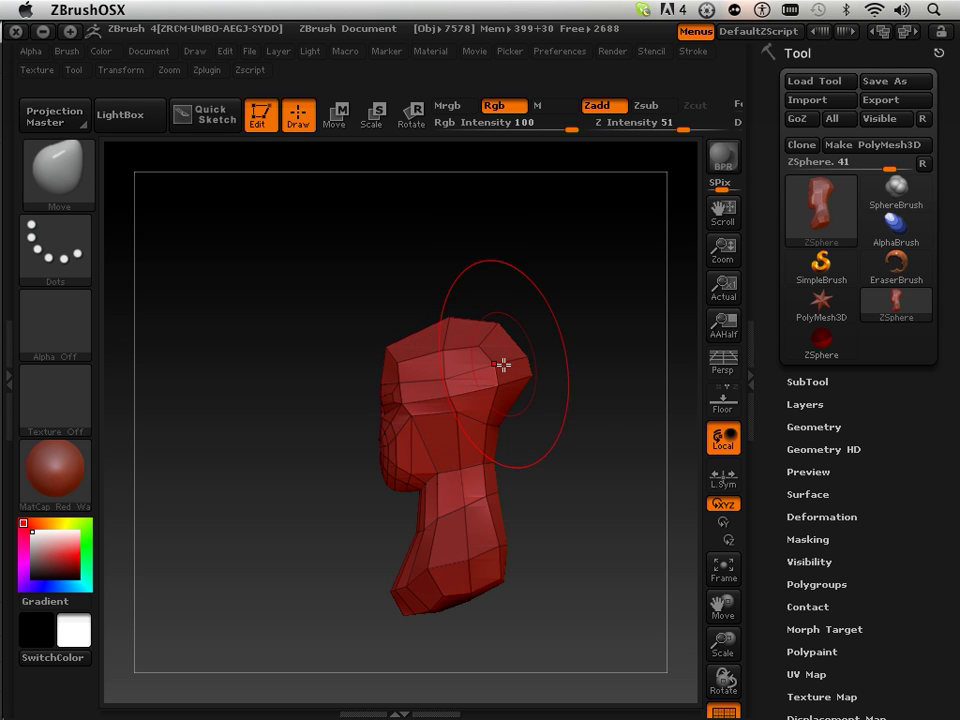
mouse_move(525, 377)
mouse_down()
mouse_move(520, 392)
mouse_move(553, 395)
mouse_up()
mouse_move(486, 351)
mouse_down()
mouse_move(484, 360)
mouse_move(504, 368)
mouse_up()
drag(497, 428, 492, 434)
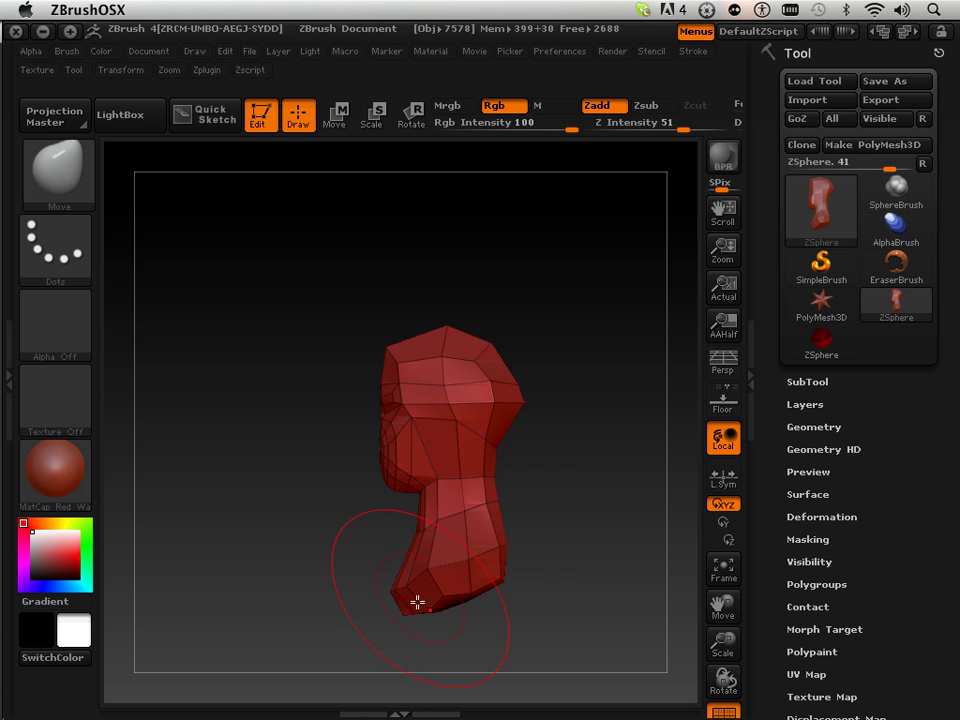
Raise the front base of the neck and even out its lower edge in side view with the Move brush
drag(392, 604, 405, 575)
drag(563, 505, 561, 514)
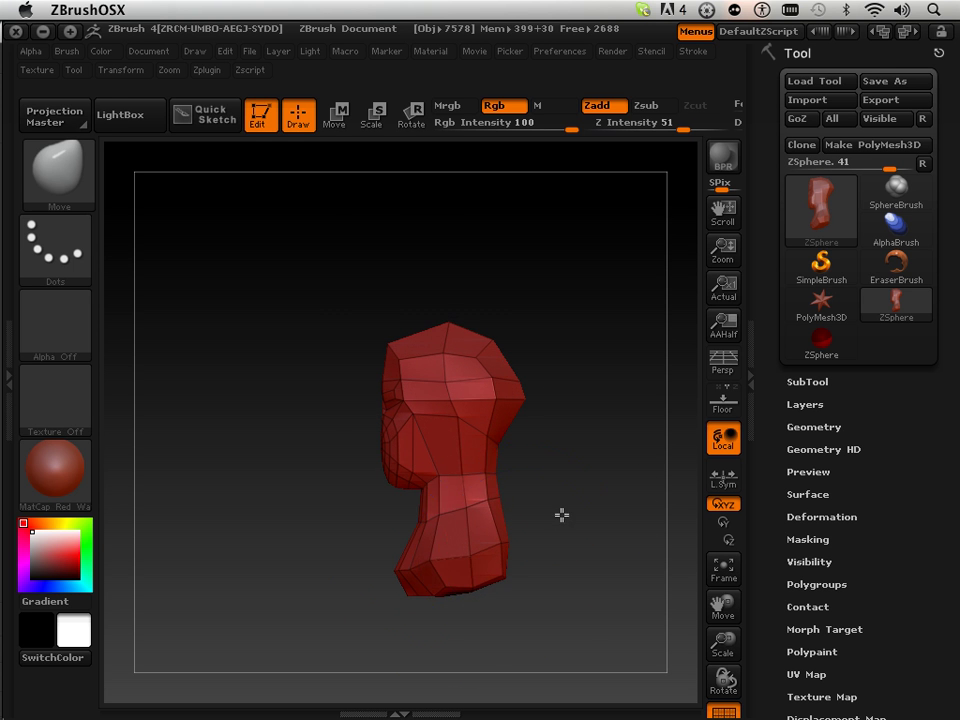
drag(508, 561, 485, 576)
drag(410, 582, 408, 557)
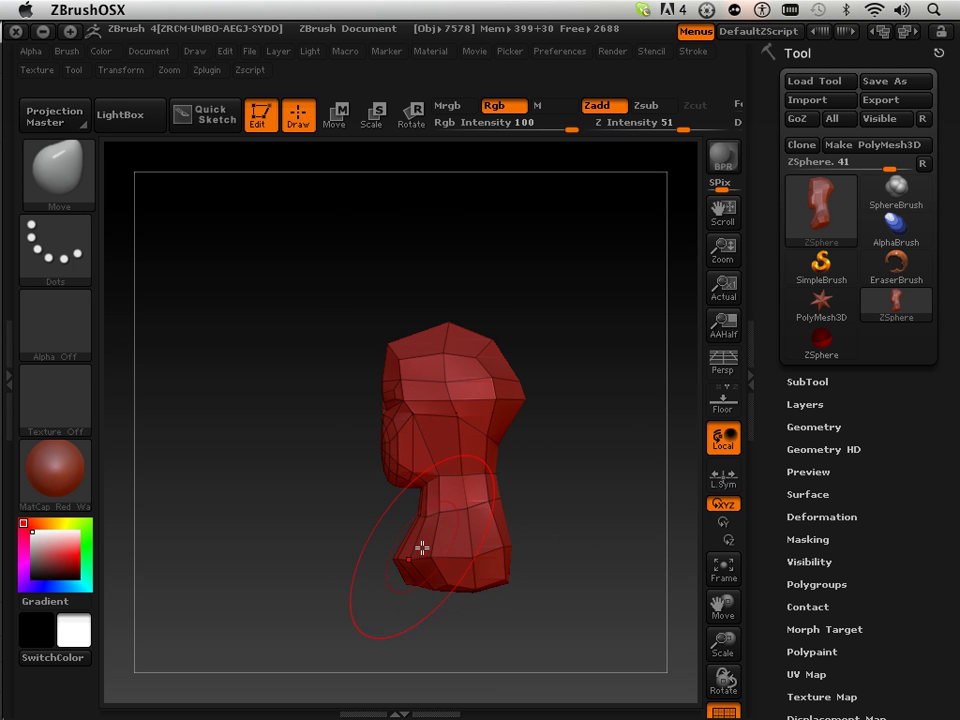
drag(428, 505, 428, 492)
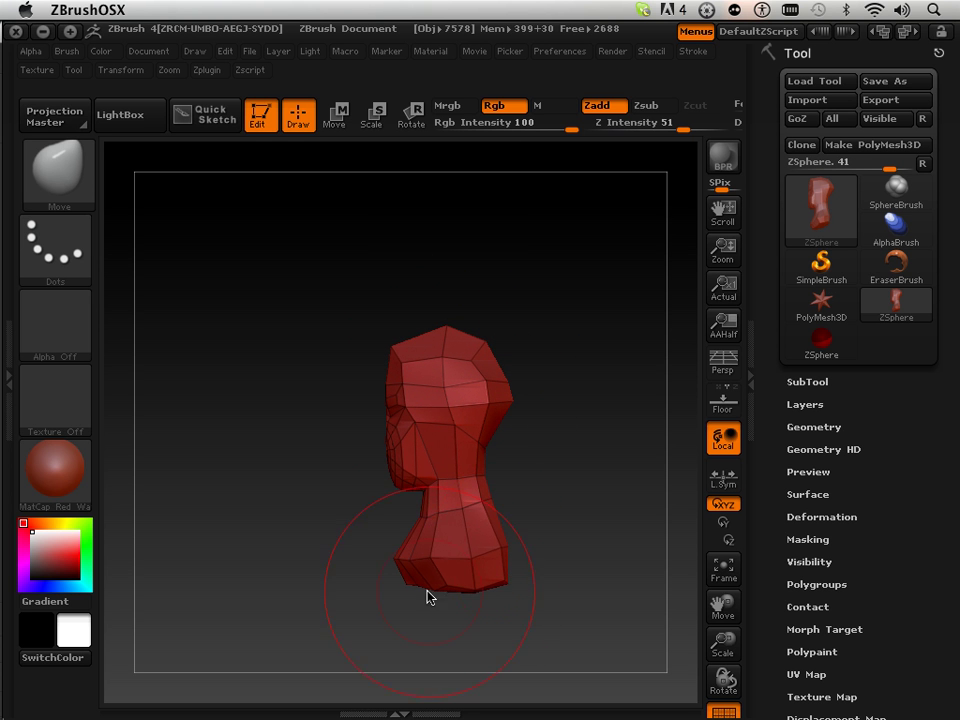
Tighten the edge loops around both eyes and widen the upper nose bridge in front view with the Move brush
shift+drag(334, 615, 407, 615)
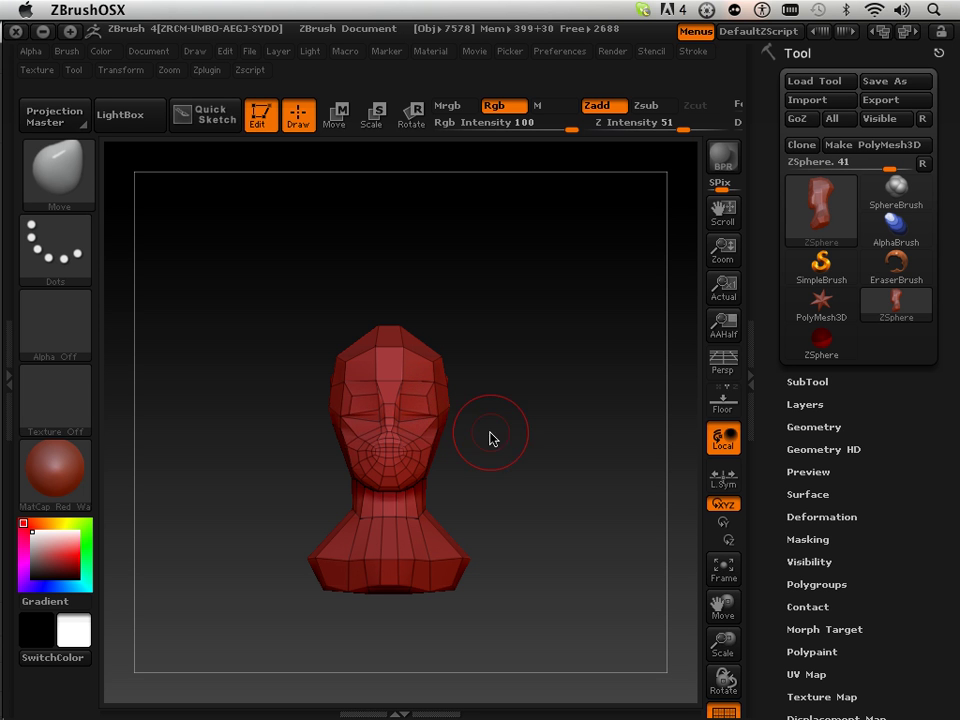
mouse_move(491, 439)
mouse_down()
mouse_move(461, 437)
mouse_move(495, 440)
mouse_up()
drag(721, 642, 722, 714)
drag(582, 503, 581, 490)
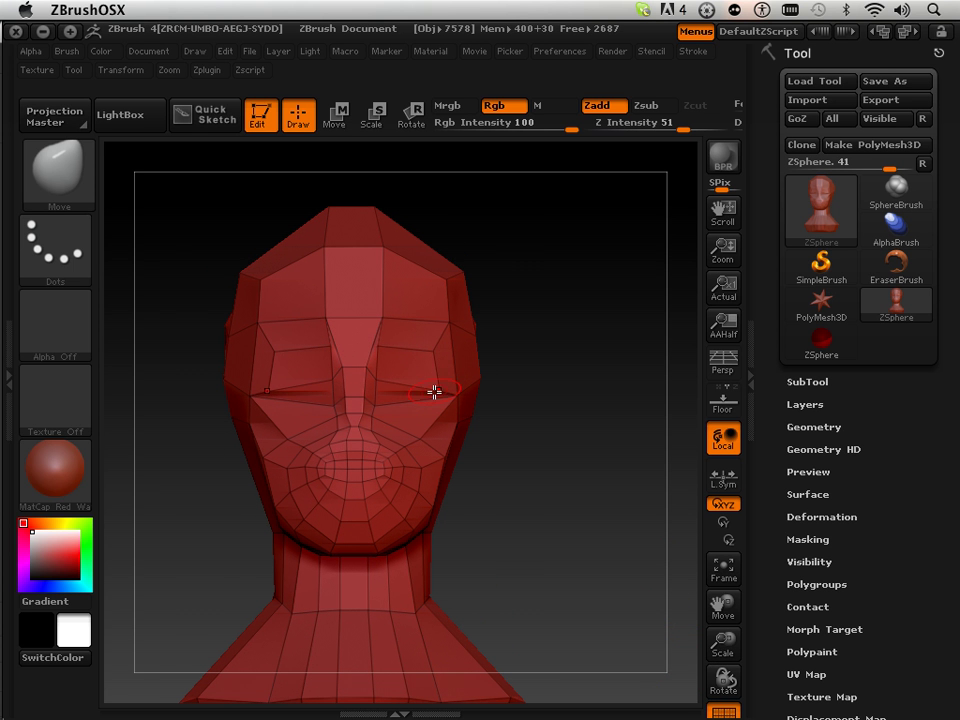
drag(434, 392, 423, 364)
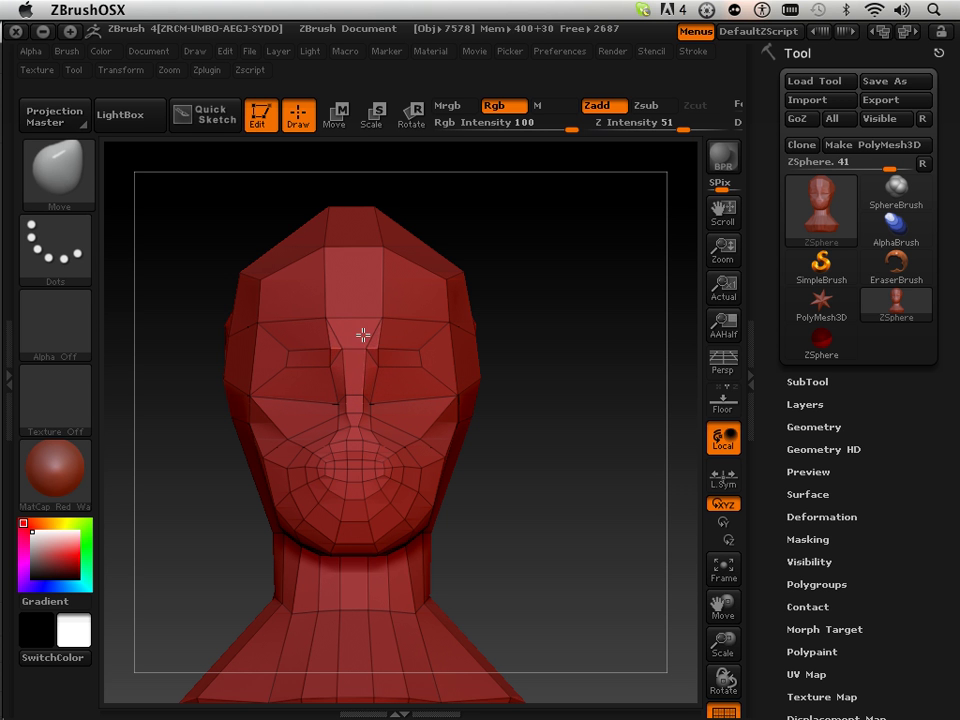
drag(510, 342, 389, 361)
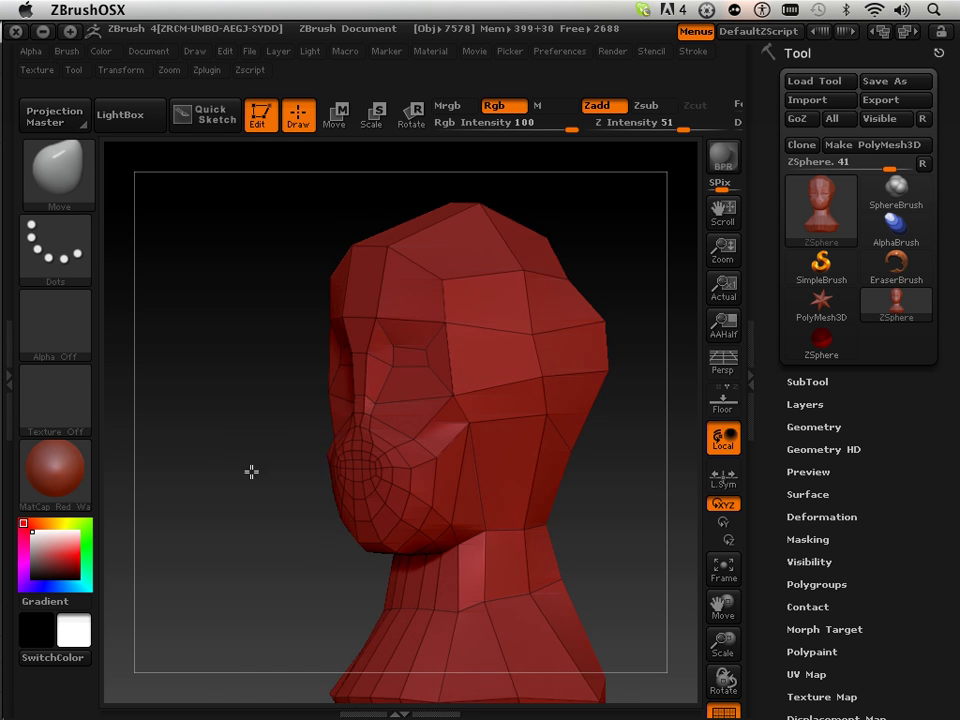
Even out the edge loop running from the cheek to the nape in side view with the Move brush
drag(251, 469, 300, 465)
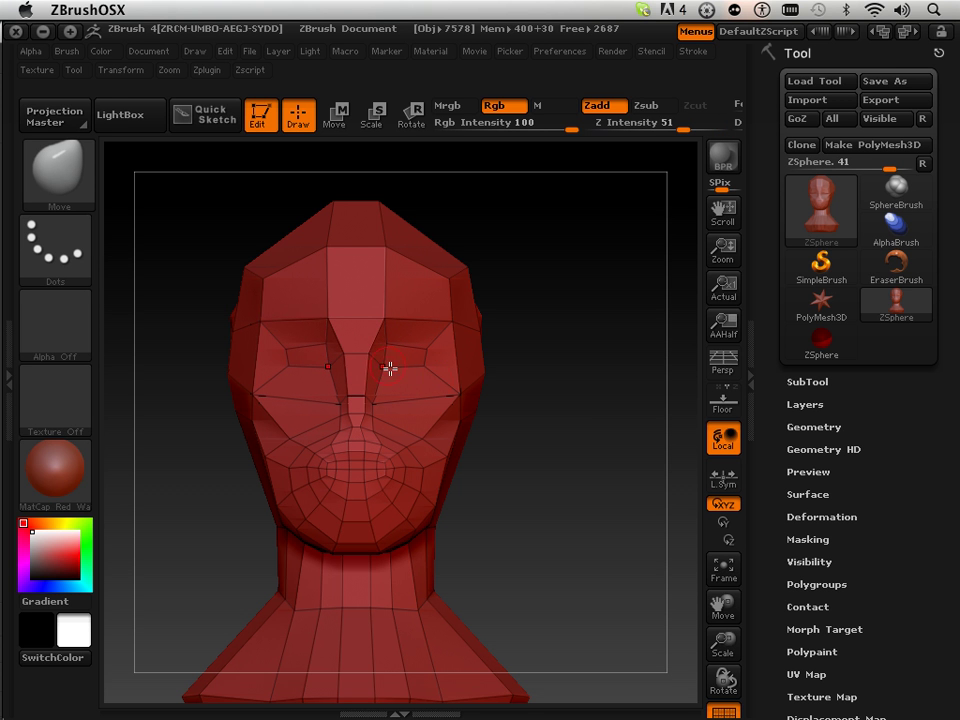
drag(484, 458, 435, 453)
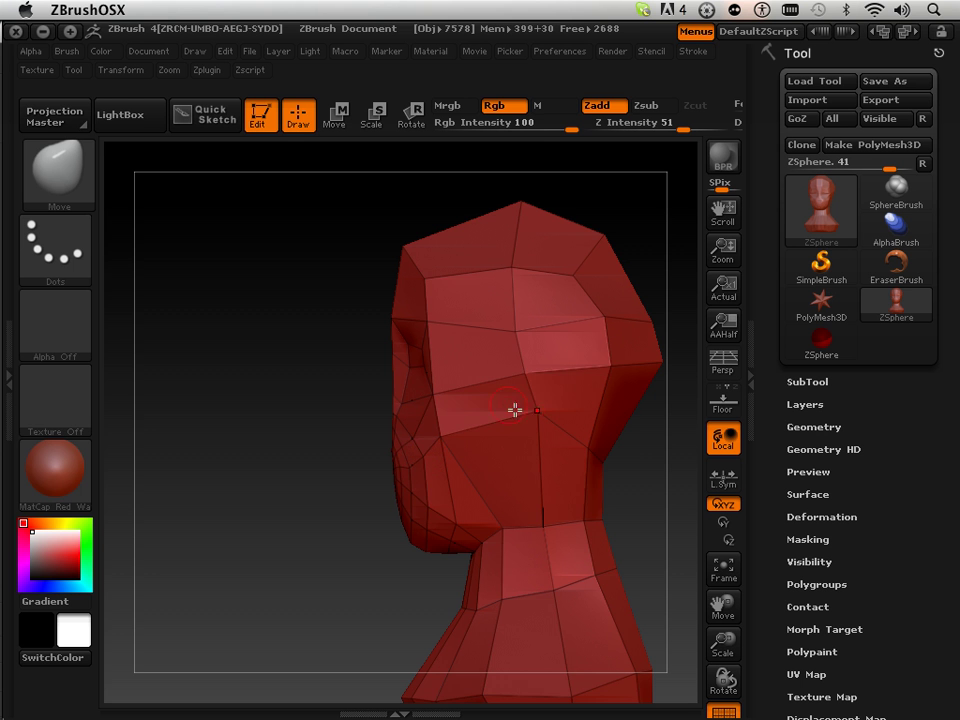
drag(594, 420, 601, 447)
drag(305, 527, 556, 520)
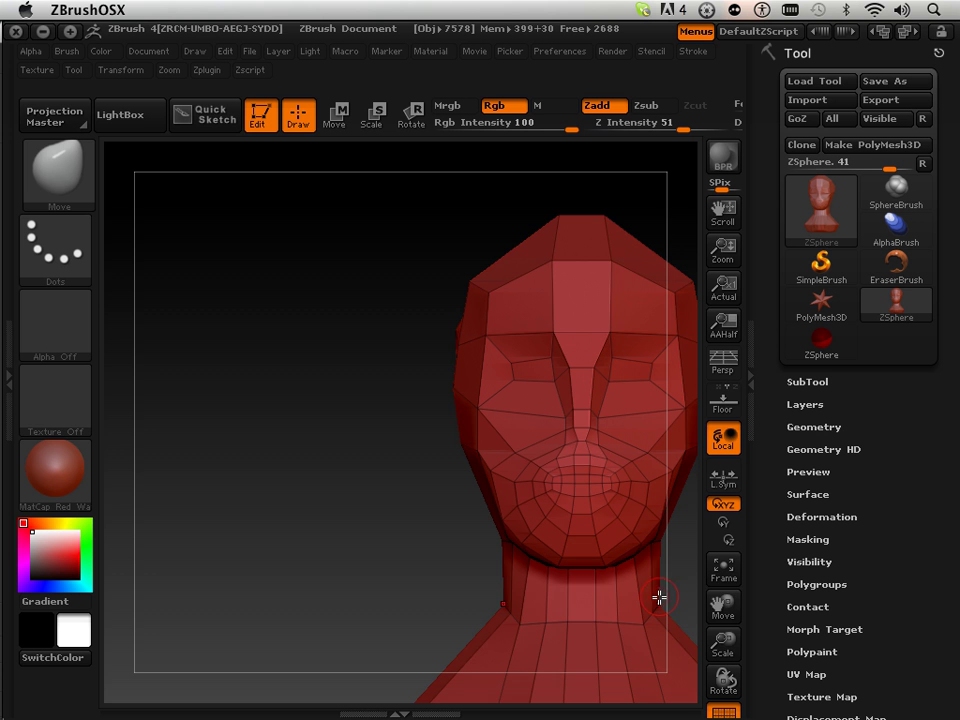
Even out the edge loop where the neck meets the shoulders, from the front around to the nape, with the Move brush
drag(718, 600, 456, 476)
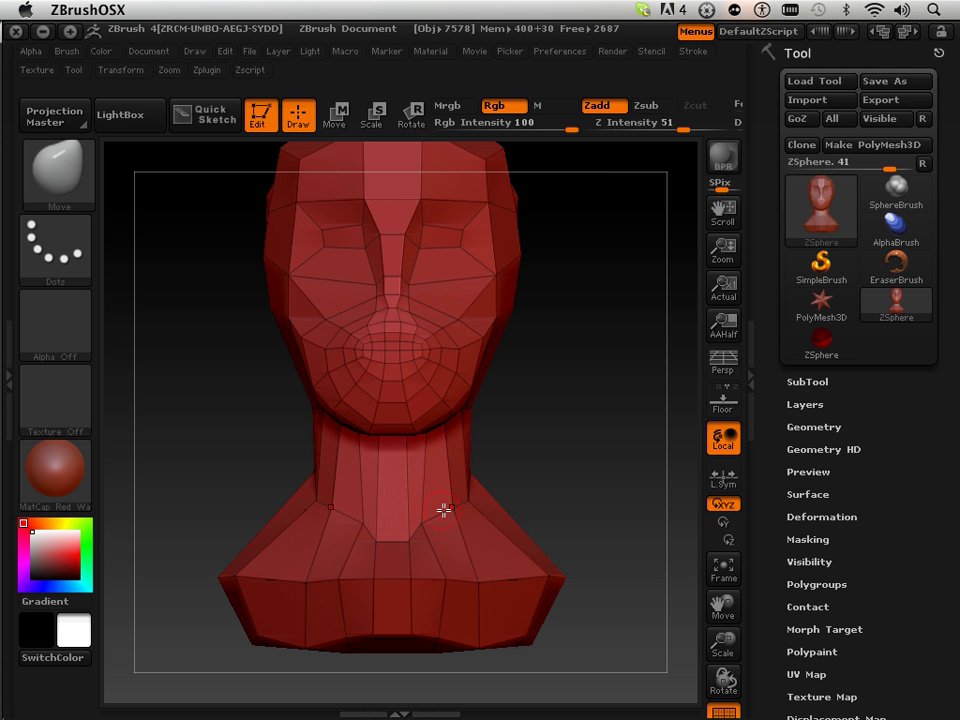
mouse_move(443, 509)
mouse_down()
mouse_move(422, 529)
mouse_move(444, 517)
mouse_up()
drag(474, 474, 512, 441)
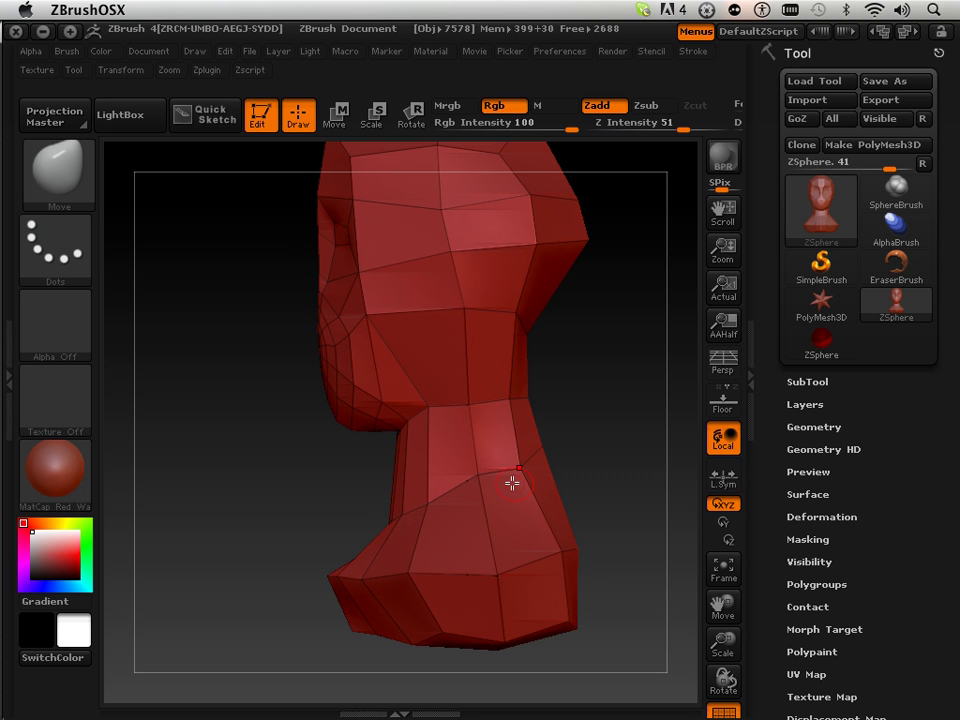
drag(538, 441, 556, 443)
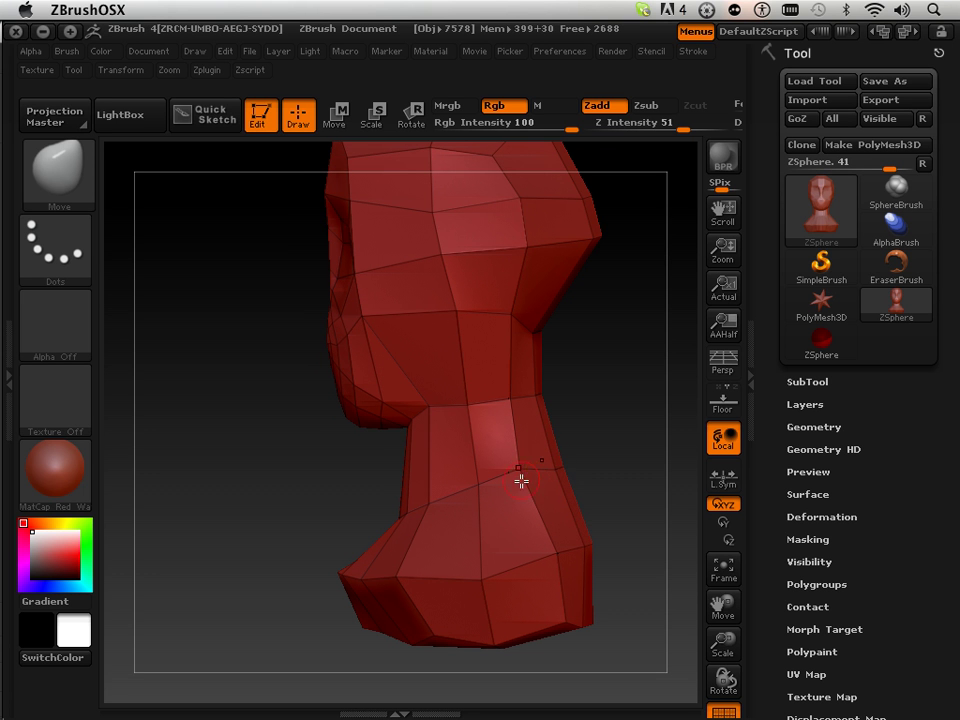
drag(511, 477, 406, 489)
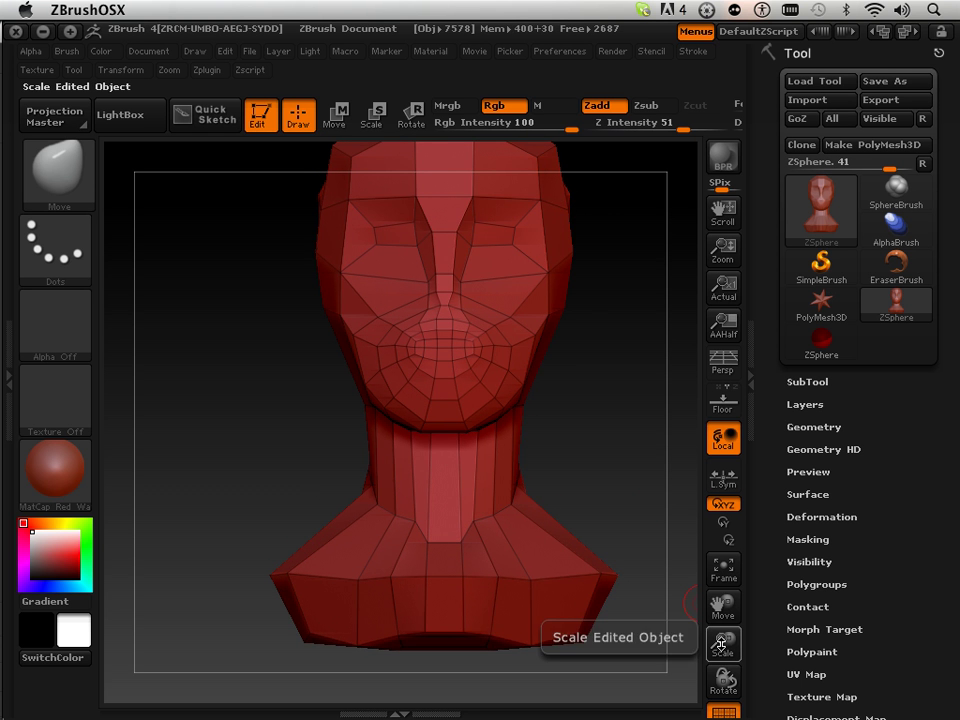
drag(542, 482, 428, 510)
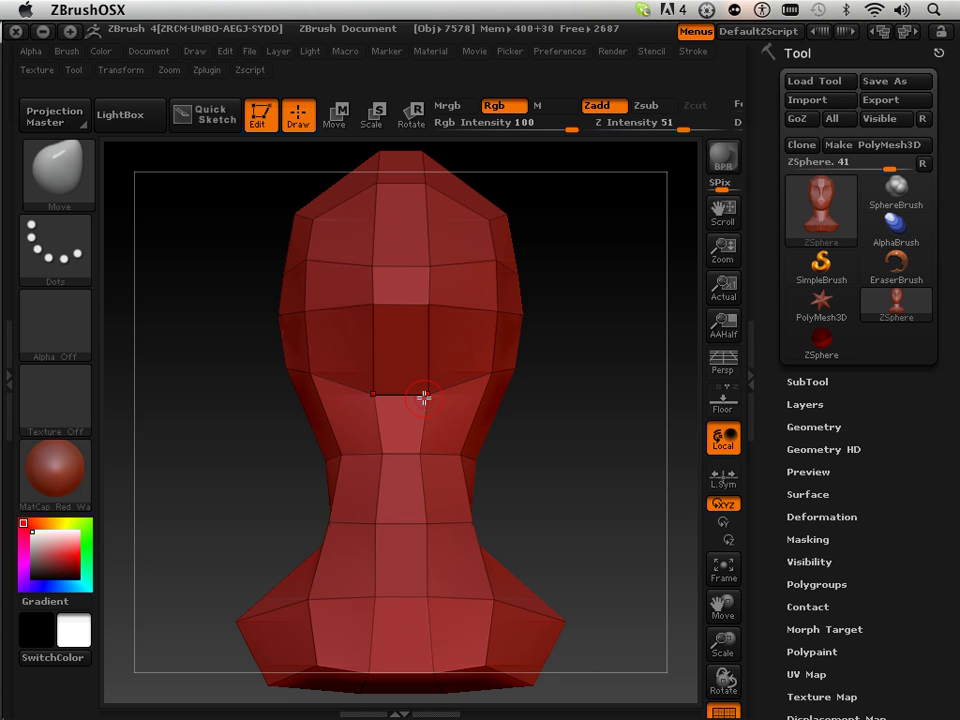
drag(190, 296, 355, 468)
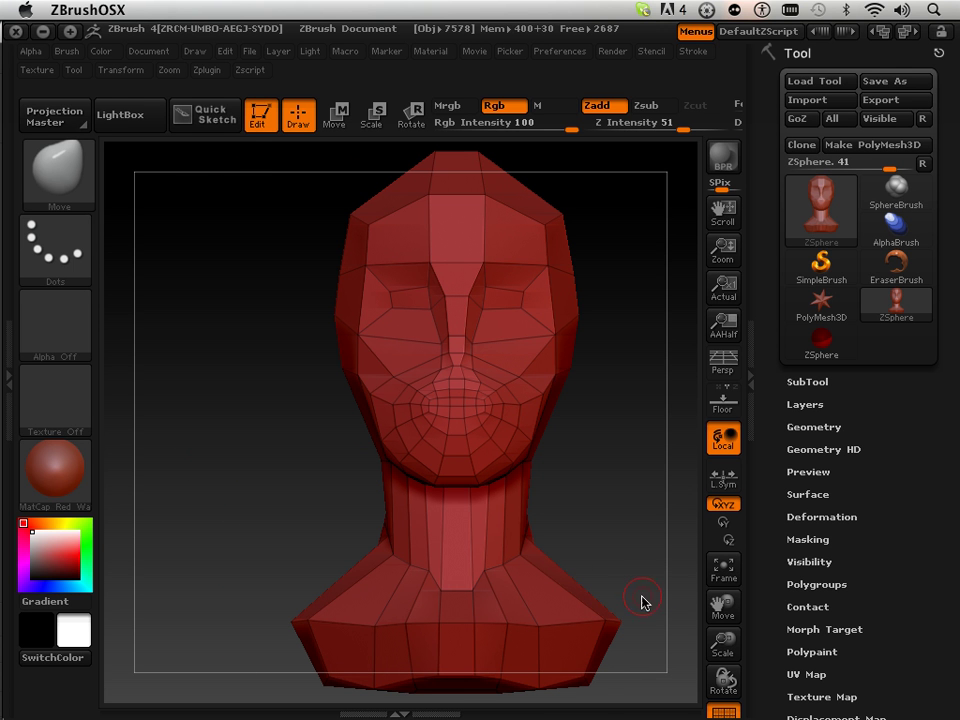
Send the refined head back to Maya with GoZ
click(723, 643)
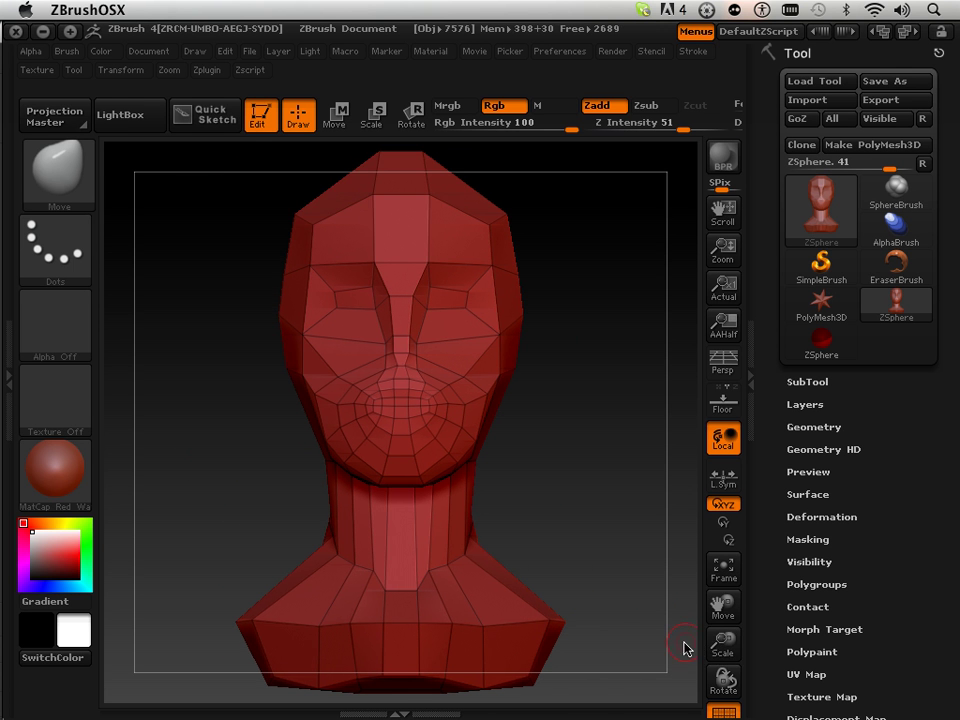
drag(528, 490, 523, 431)
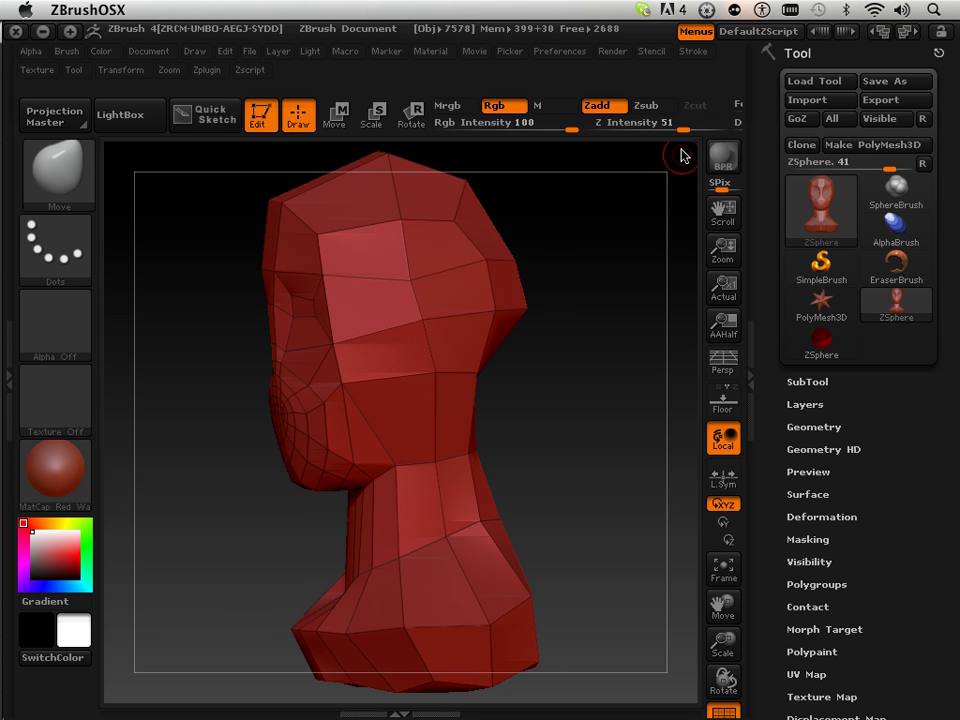
click(797, 118)
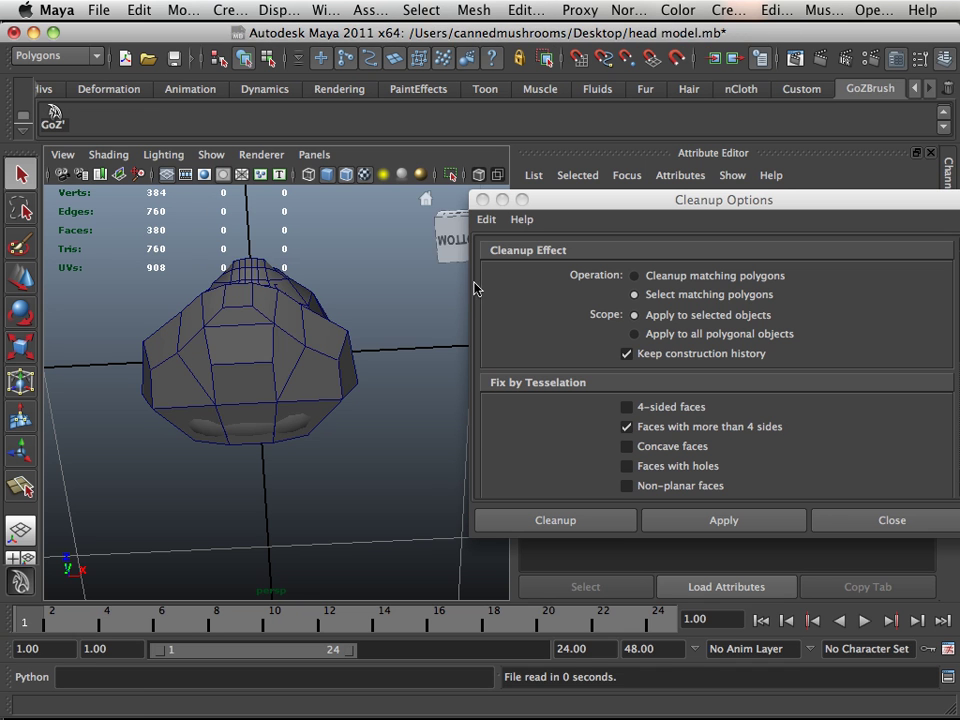
Select the imported head and display it as an unsmoothed low-poly mesh
click(224, 364)
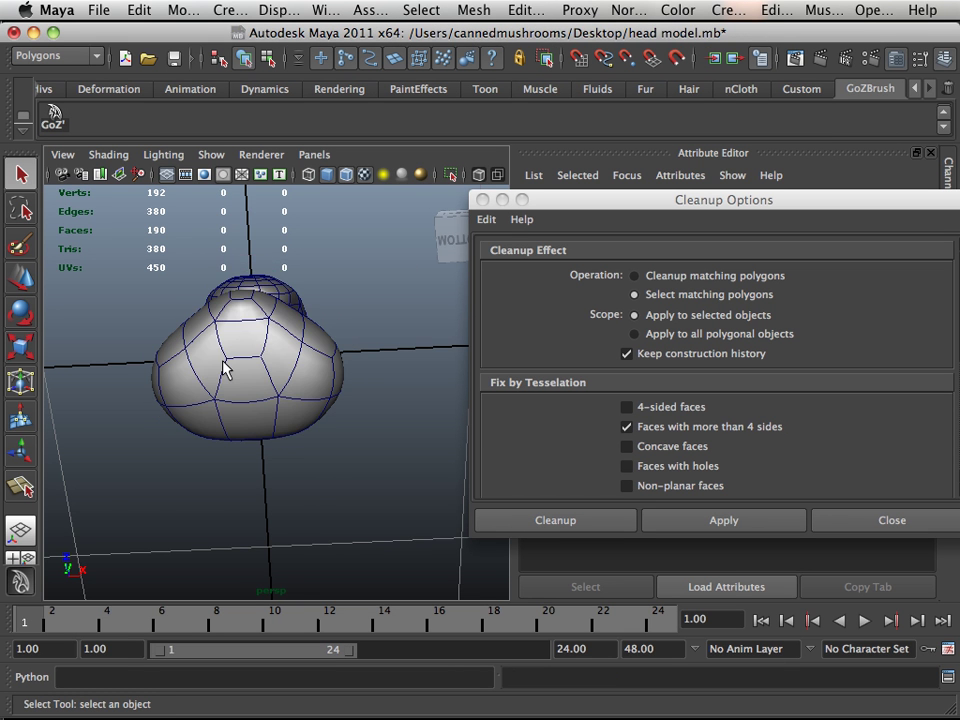
alt+drag(229, 363, 247, 462)
click(247, 462)
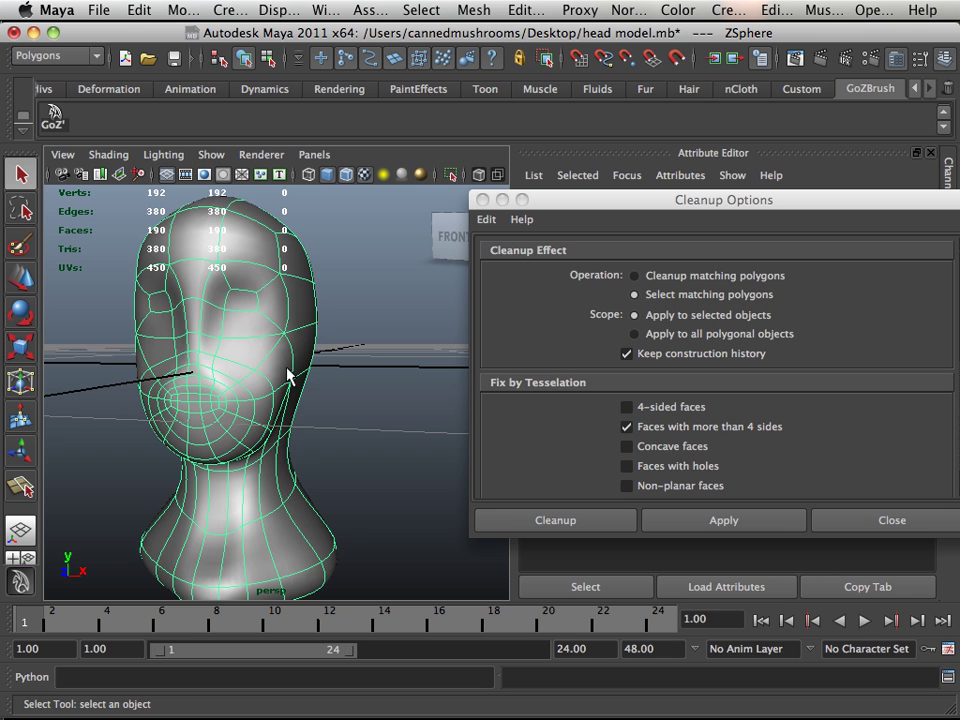
key(1)
alt+drag(265, 368, 253, 354)
alt+middle_drag(253, 354, 272, 340)
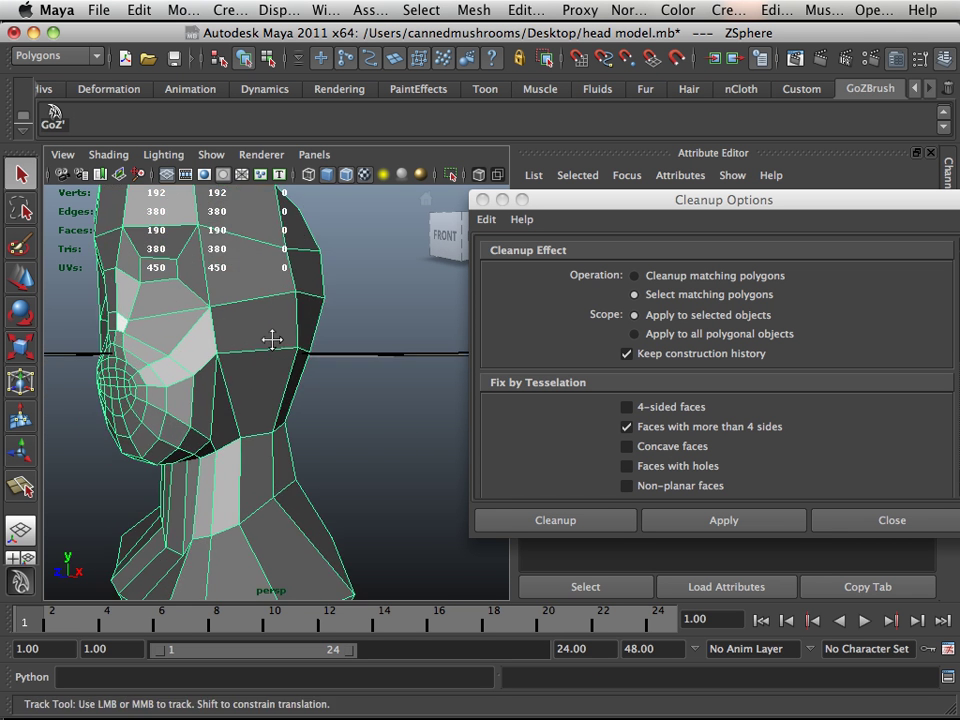
alt+drag(272, 340, 350, 338)
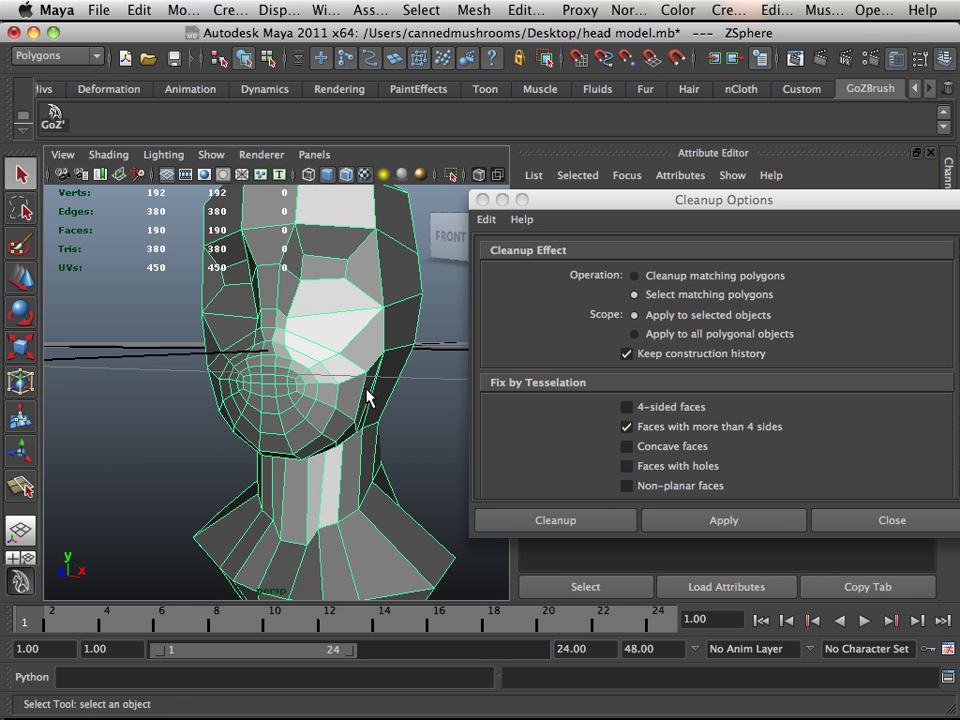
Insert a horizontal edge loop around the middle of the neck with the Insert Edge Loop Tool
click(527, 10)
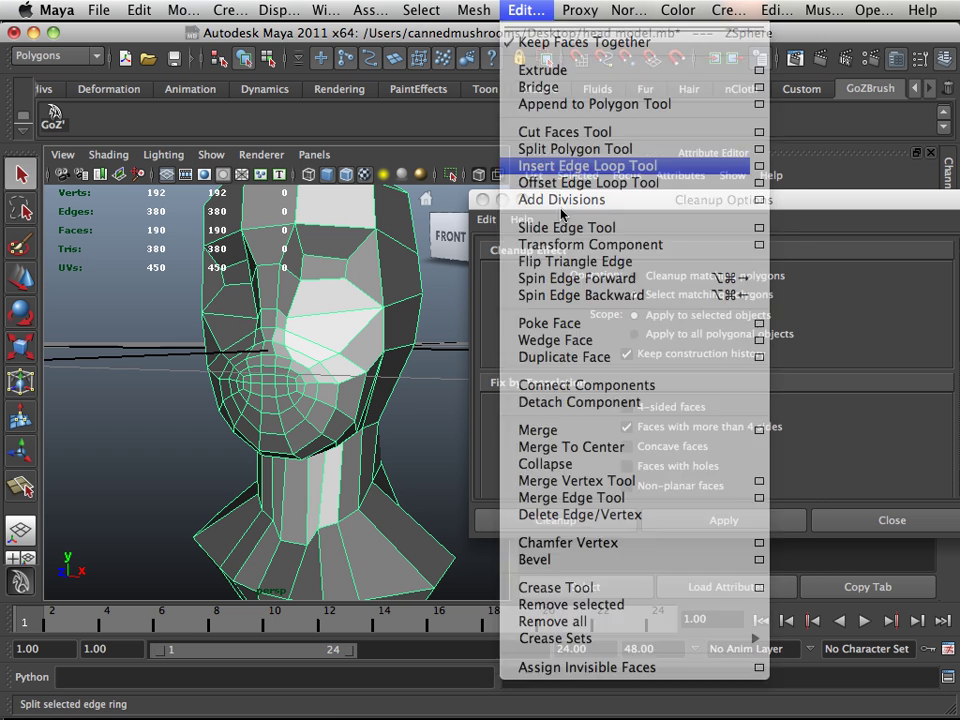
click(368, 444)
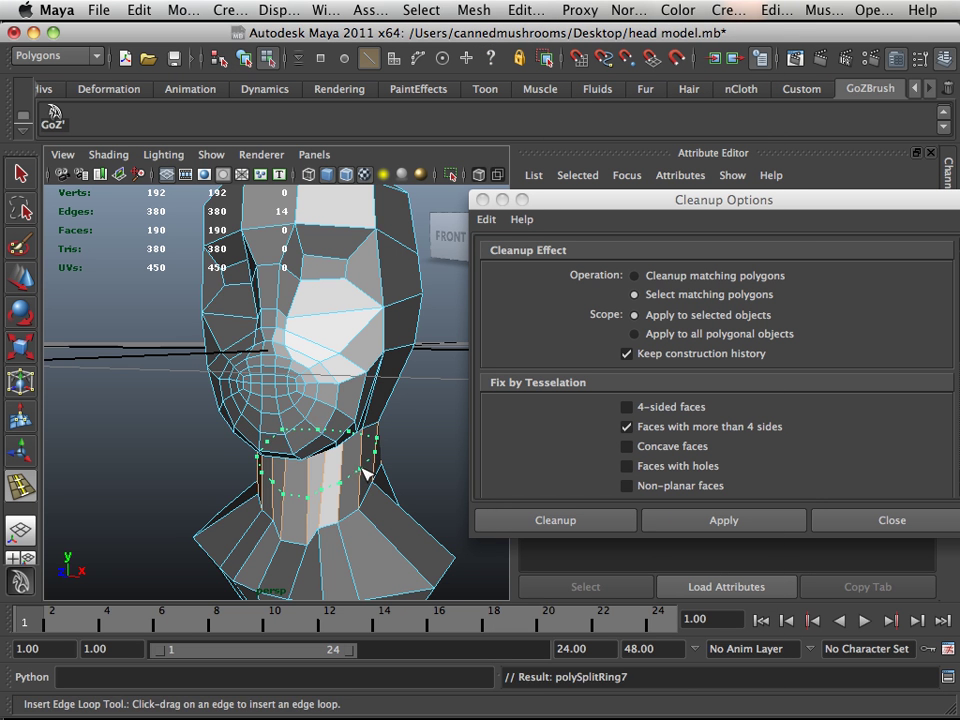
alt+middle_drag(368, 444, 396, 493)
alt+drag(396, 493, 351, 459)
Try to insert an edge loop around the eye with the Insert Edge Loop Tool
alt+middle_drag(343, 424, 334, 451)
alt+middle_drag(354, 384, 315, 513)
alt+drag(313, 513, 339, 484)
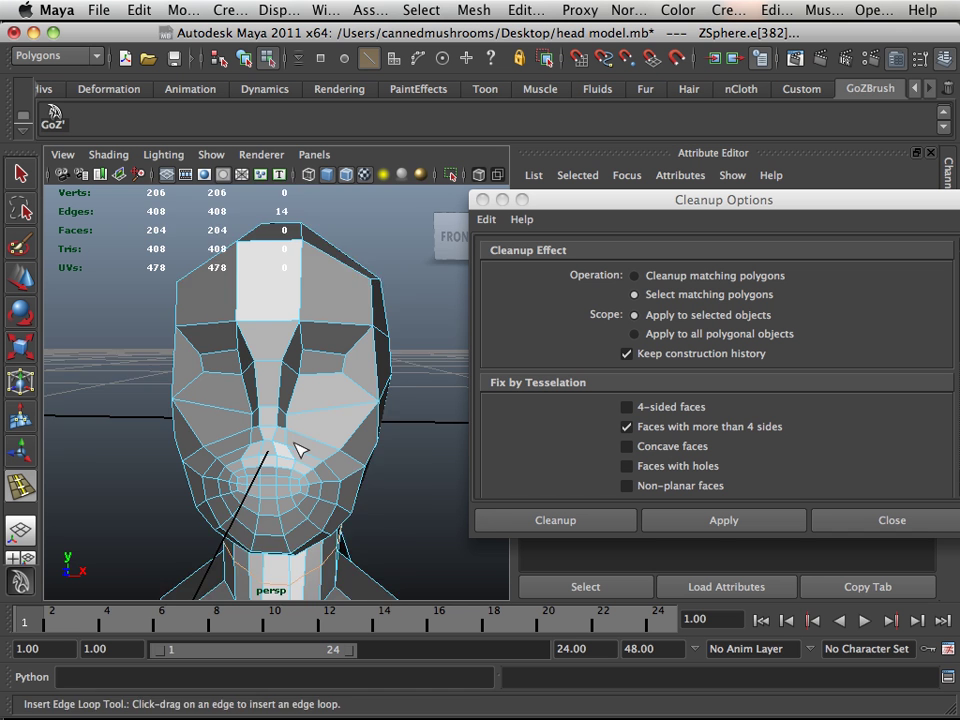
alt+right_drag(300, 450, 358, 461)
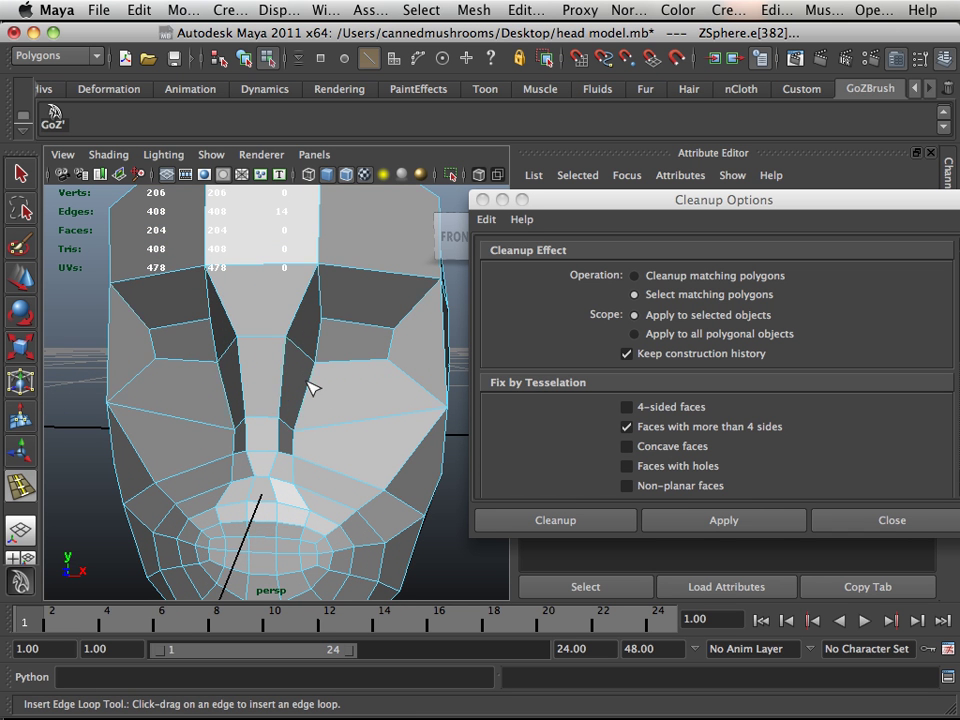
mouse_move(308, 380)
mouse_down()
mouse_move(300, 396)
mouse_move(266, 398)
mouse_move(296, 392)
mouse_up()
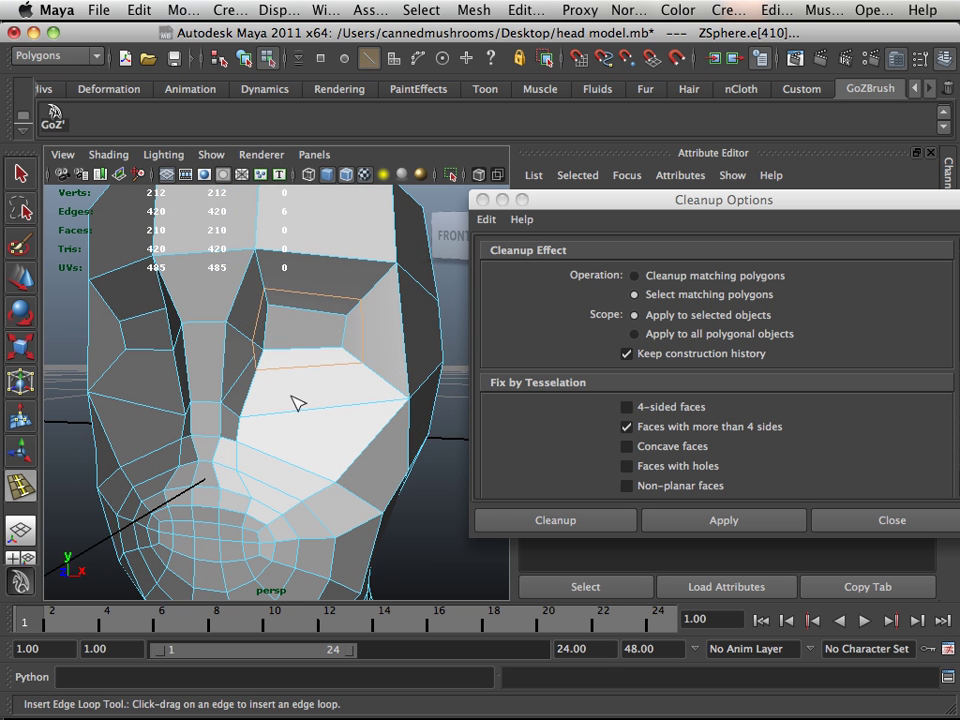
click(300, 400)
alt+drag(180, 365, 205, 368)
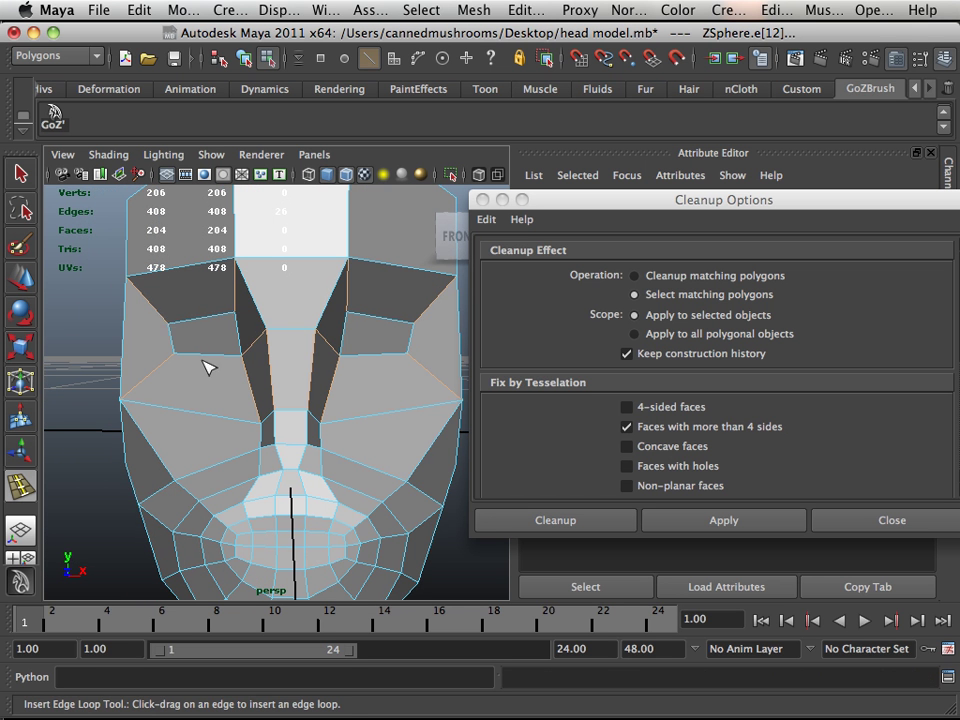
Select both eye faces and use Transform Component to widen them and scale their height to about 1.65
key(w)
right_drag(395, 337, 399, 390)
click(378, 335)
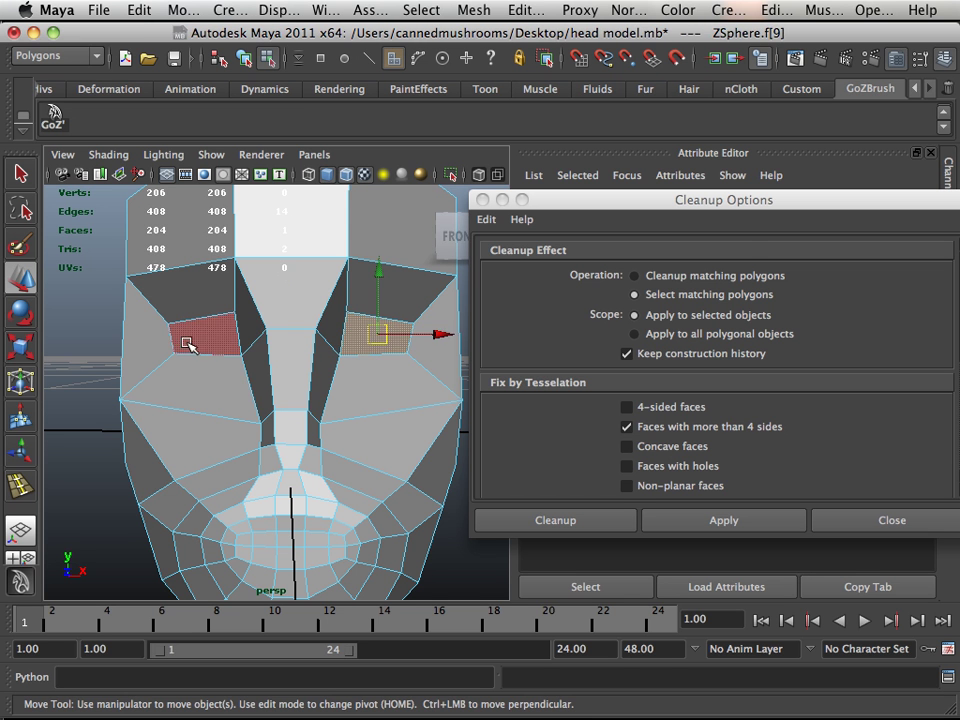
shift+click(187, 345)
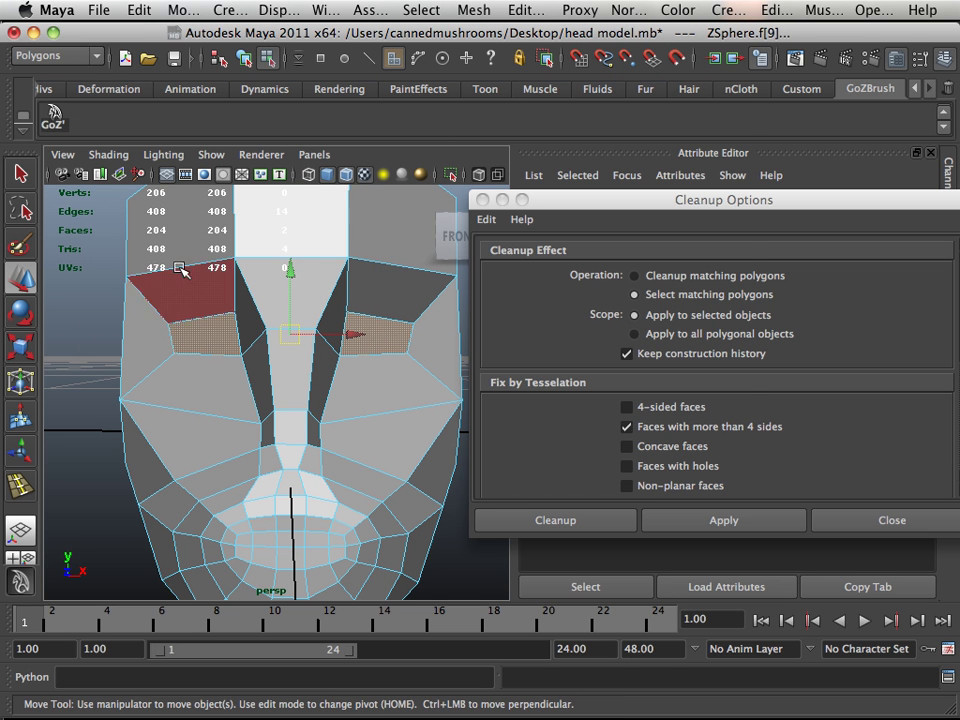
click(474, 10)
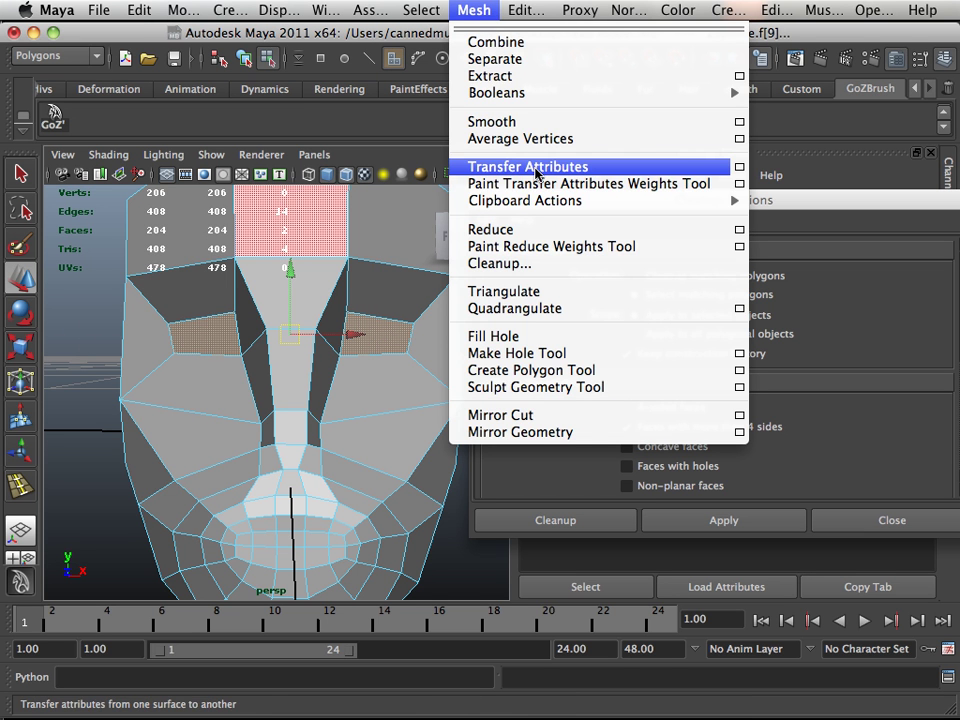
mouse_move(524, 10)
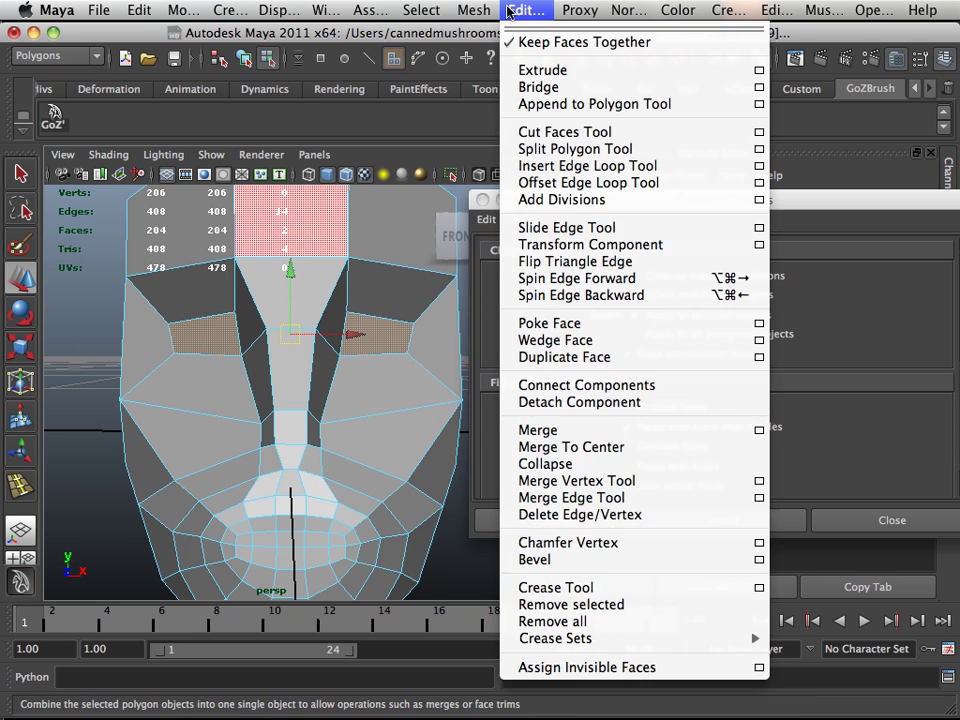
click(563, 246)
drag(430, 333, 477, 334)
drag(382, 243, 388, 184)
drag(448, 334, 449, 331)
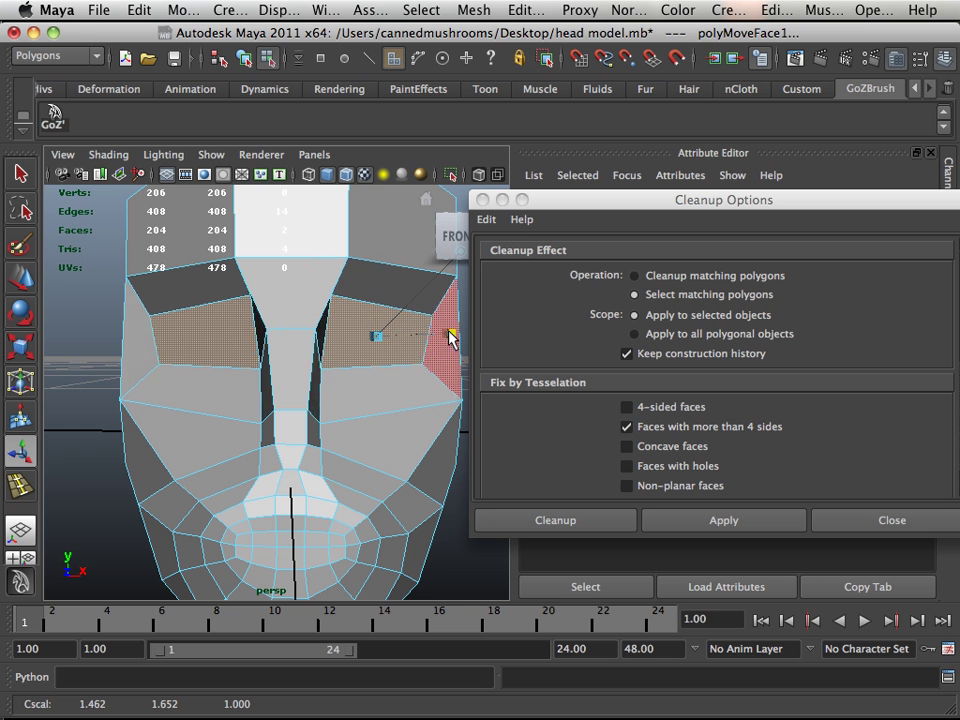
key(t)
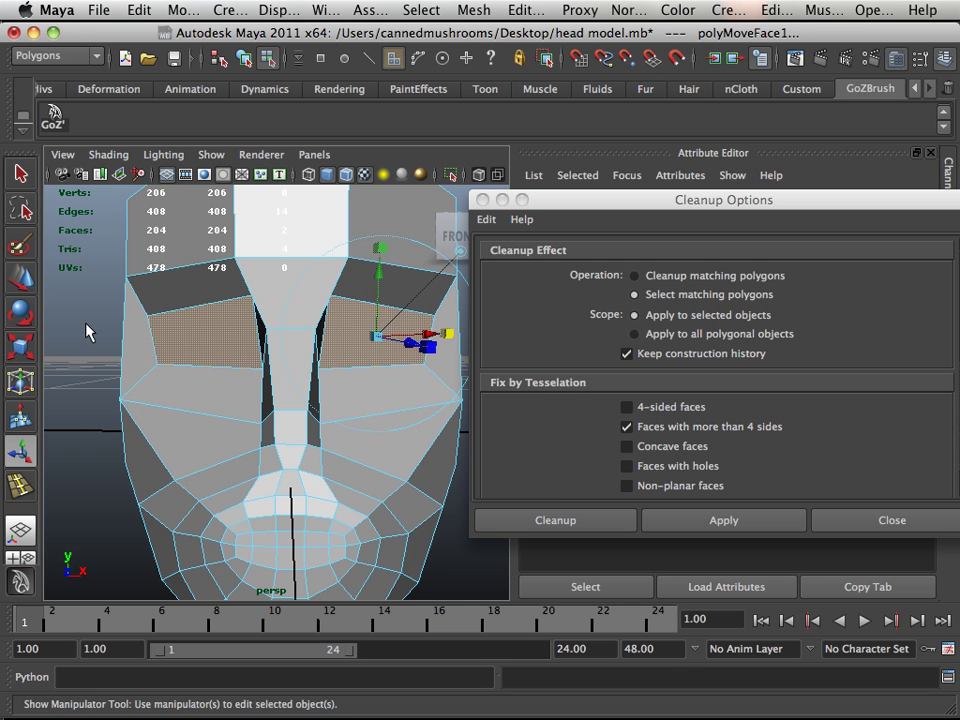
click(86, 324)
Extrude both eye faces and scale the new faces inward in width and height to form an edge ring around each eye
alt+right_drag(280, 343, 215, 340)
alt+drag(230, 339, 205, 341)
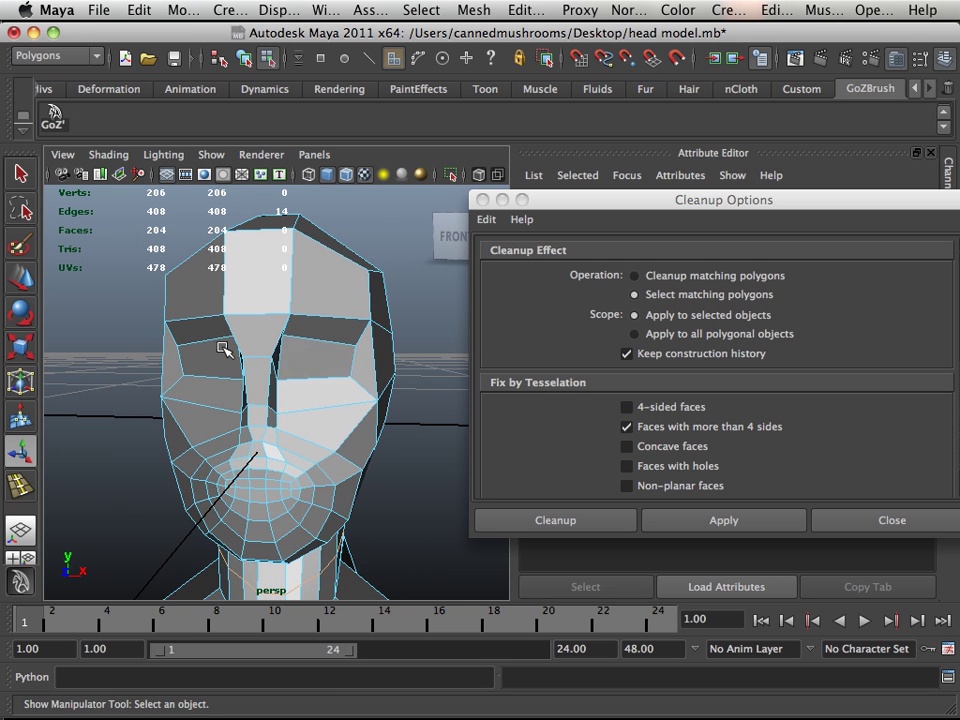
alt+drag(318, 364, 306, 360)
click(321, 357)
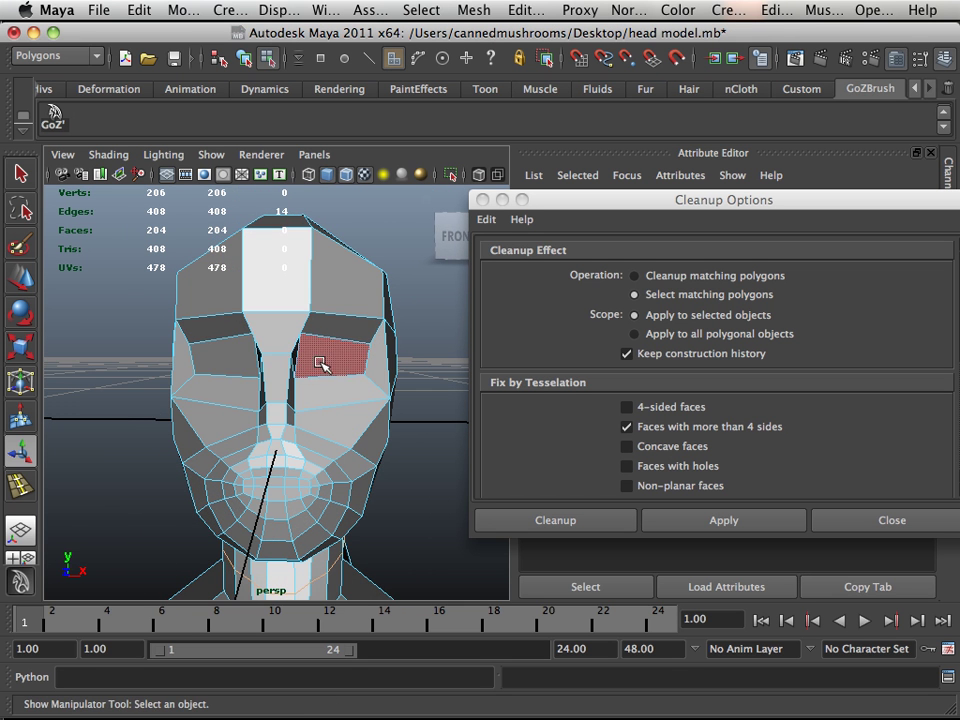
shift+click(226, 362)
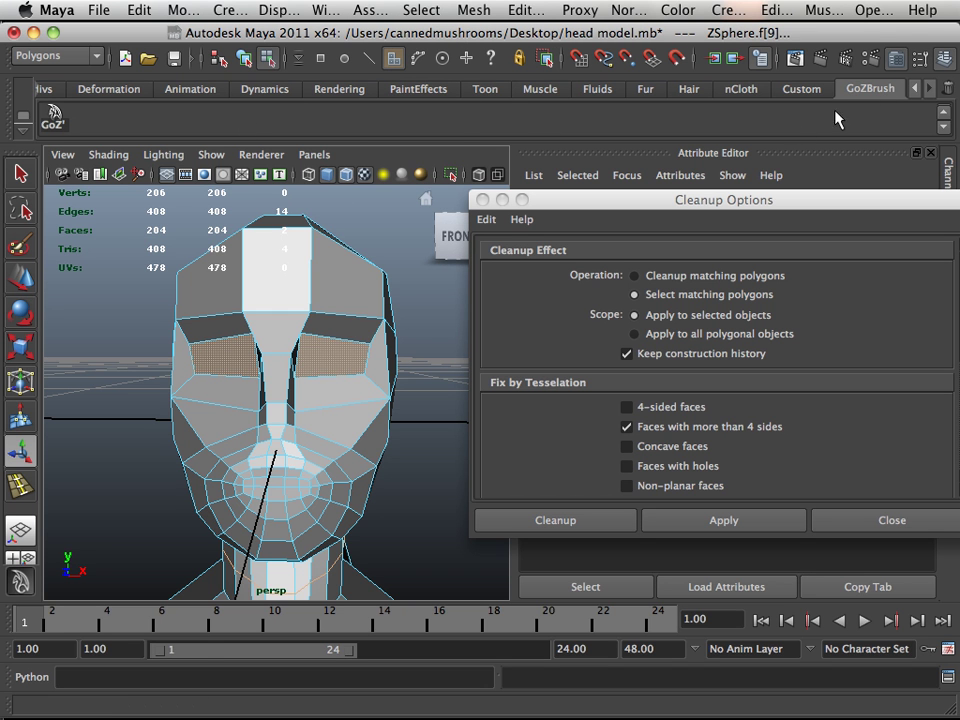
click(913, 88)
click(913, 88)
click(913, 88)
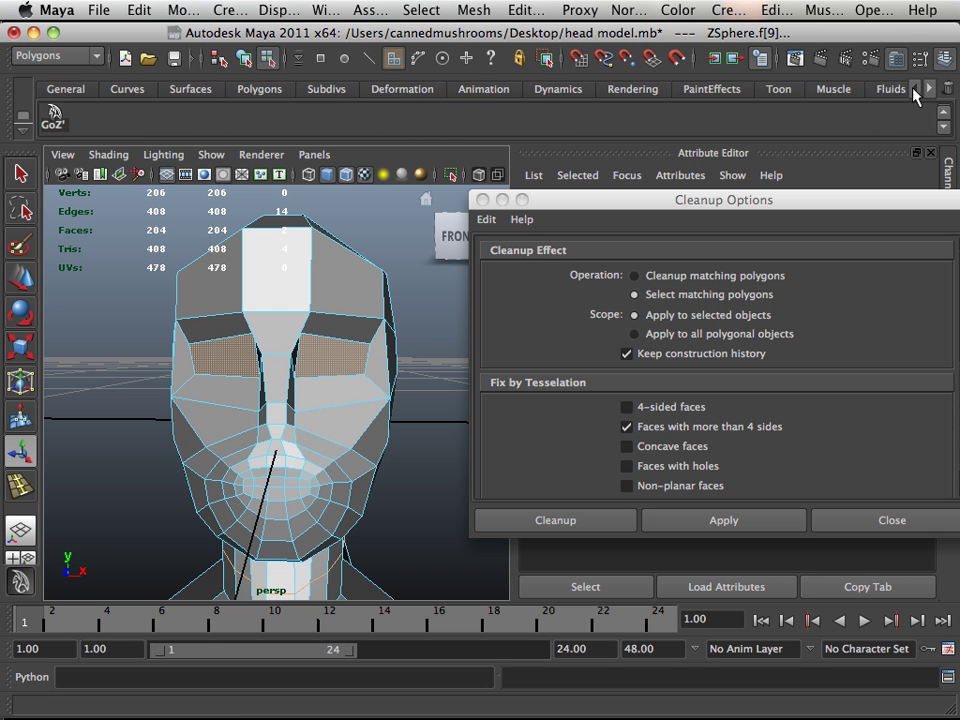
click(265, 90)
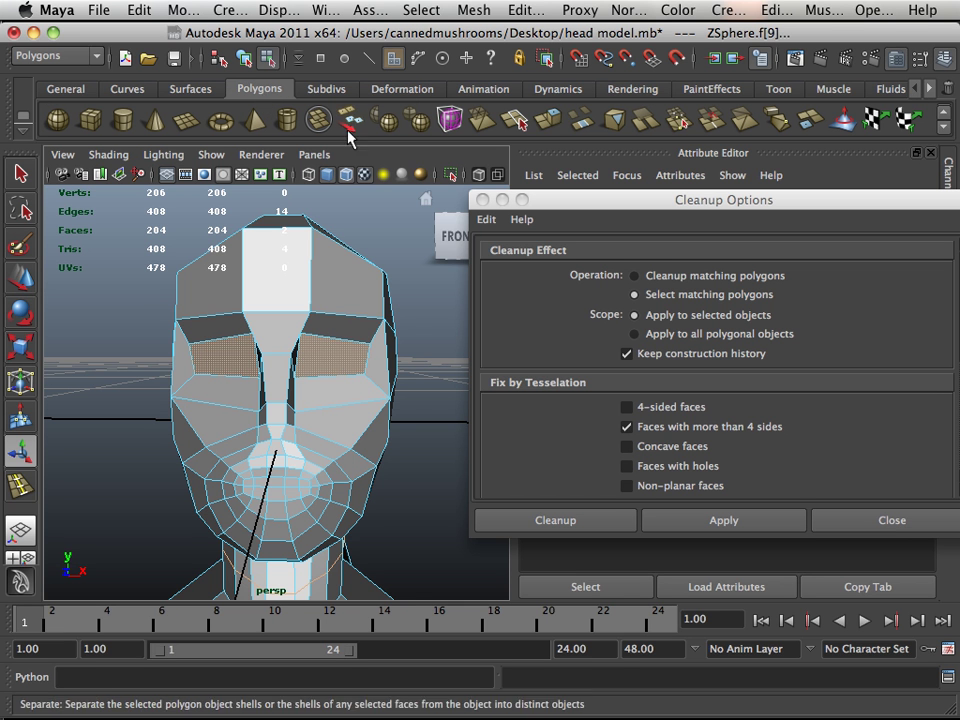
click(413, 91)
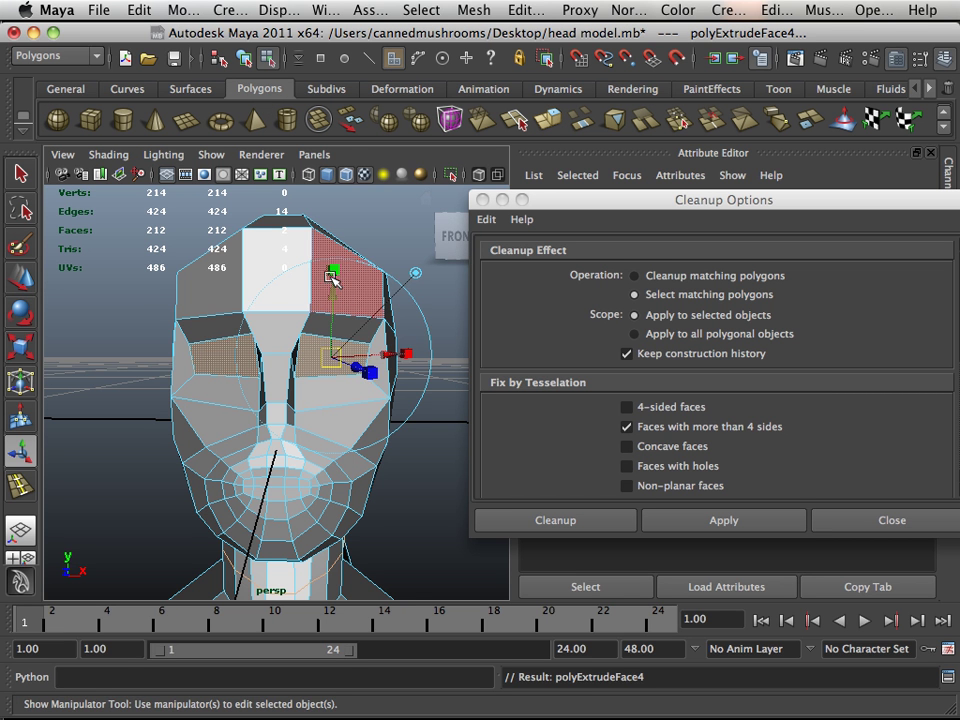
drag(333, 271, 327, 300)
drag(415, 358, 386, 358)
alt+drag(437, 410, 364, 401)
click(407, 411)
alt+right_drag(364, 401, 388, 405)
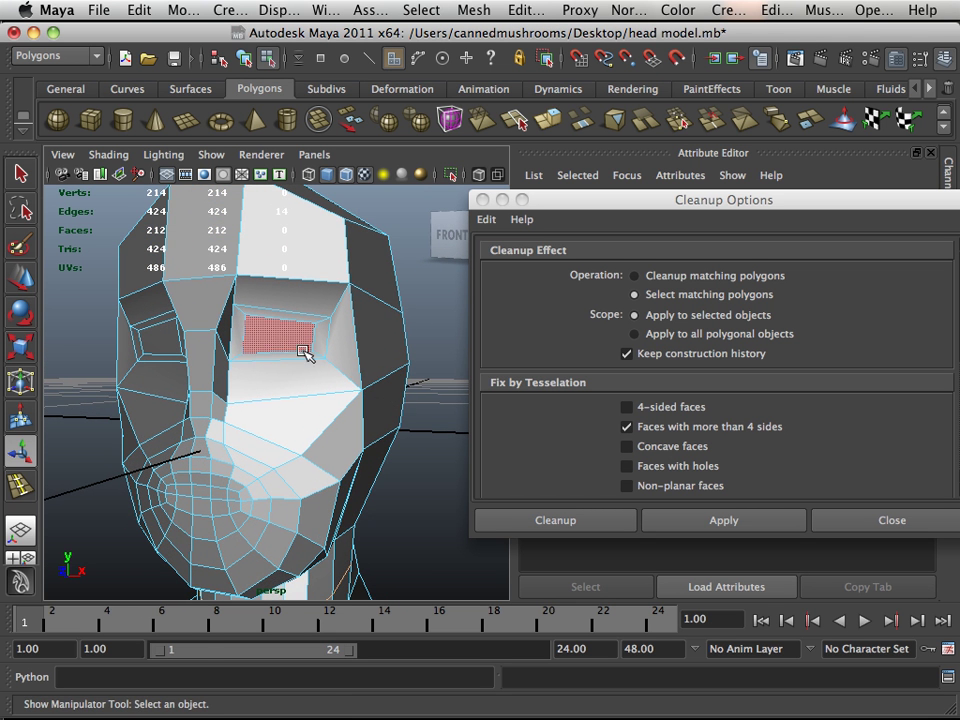
Select the inner faces of both eyes
click(262, 330)
shift+click(157, 345)
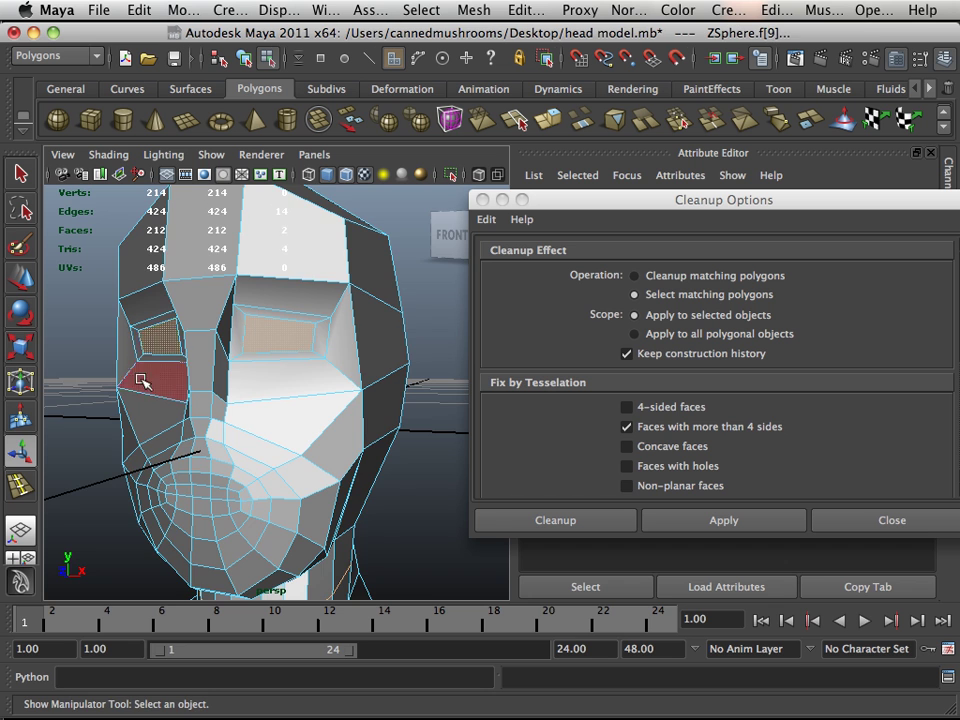
alt+drag(144, 379, 60, 350)
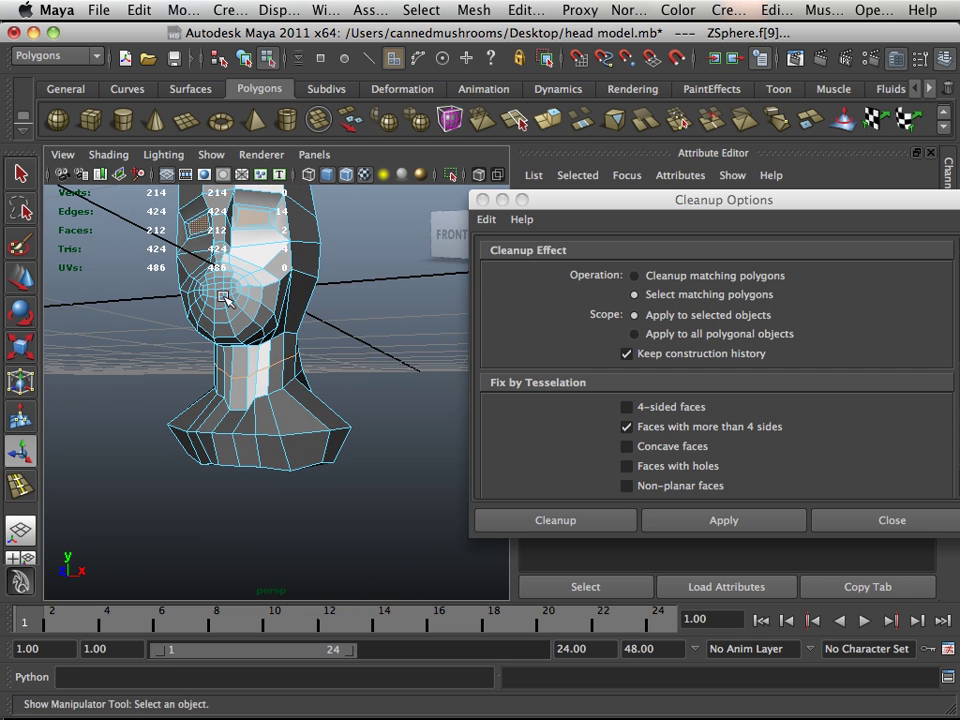
Insert a horizontal edge loop low around the outer rim of the bust's base with the Insert Edge Loop Tool
click(470, 12)
mouse_move(522, 10)
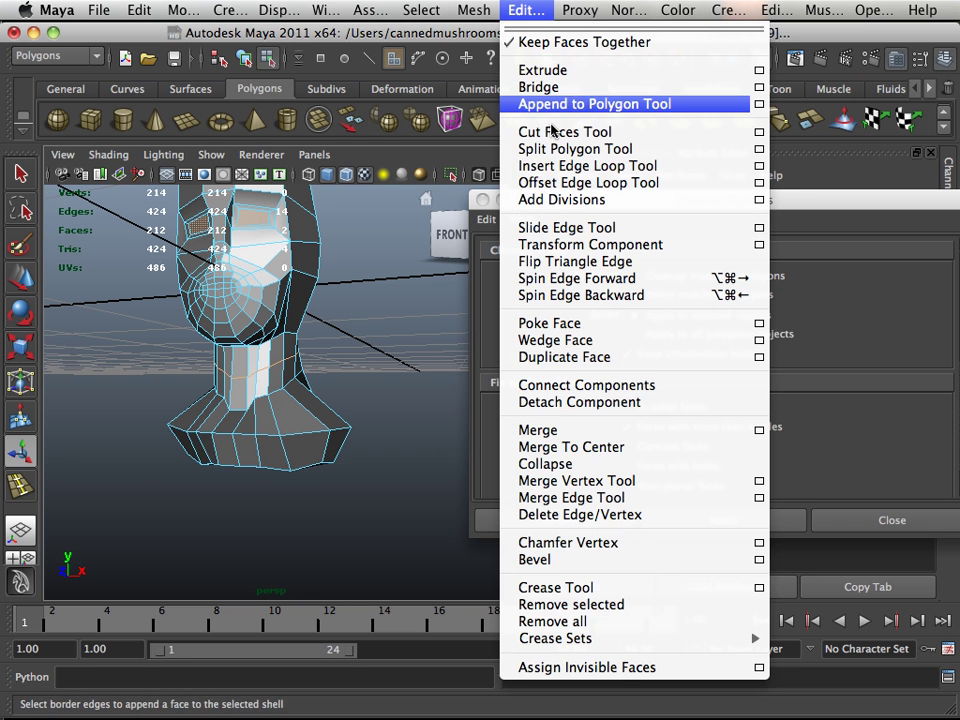
click(575, 175)
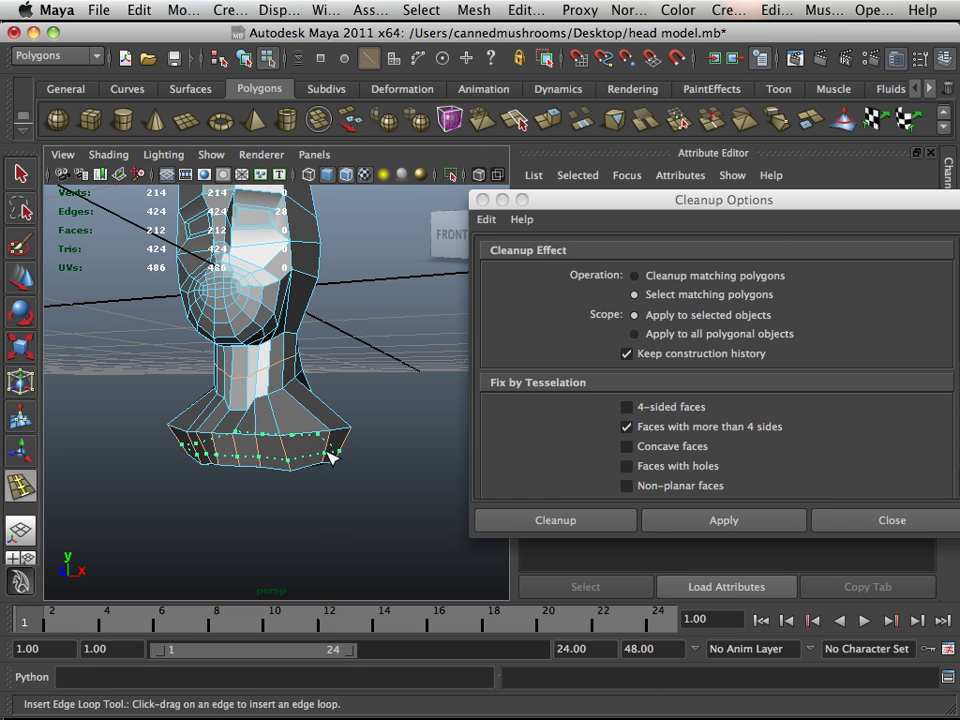
click(330, 458)
alt+drag(332, 454, 238, 460)
alt+right_drag(234, 456, 264, 476)
alt+drag(264, 476, 422, 456)
alt+right_drag(422, 456, 321, 449)
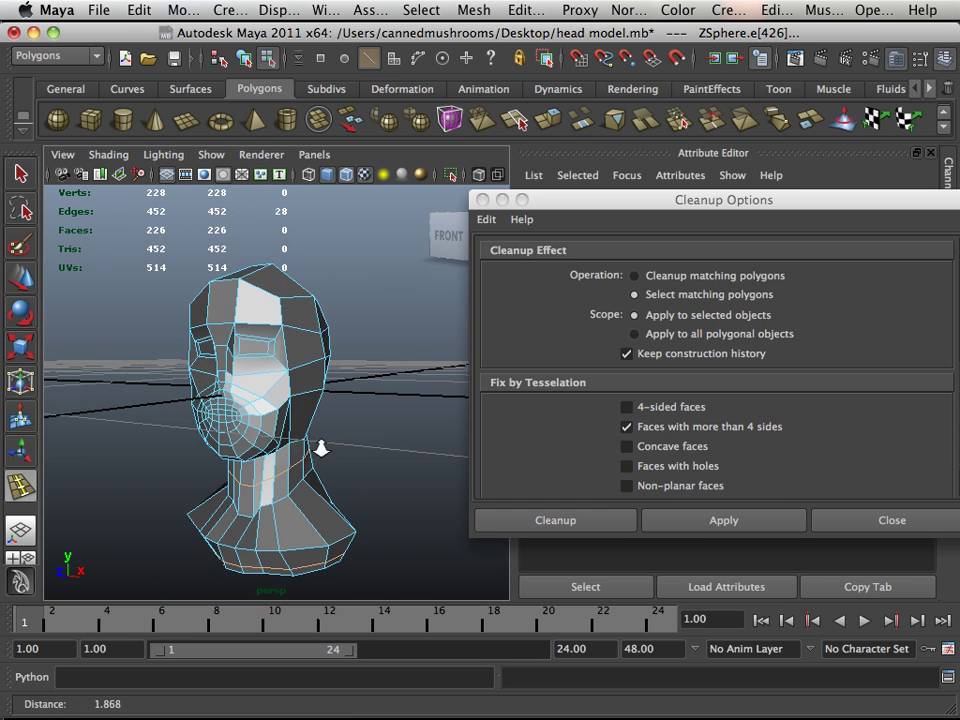
Insert a vertical edge loop behind the eyes, running over the head and down the neck to the base
alt+drag(345, 452, 245, 317)
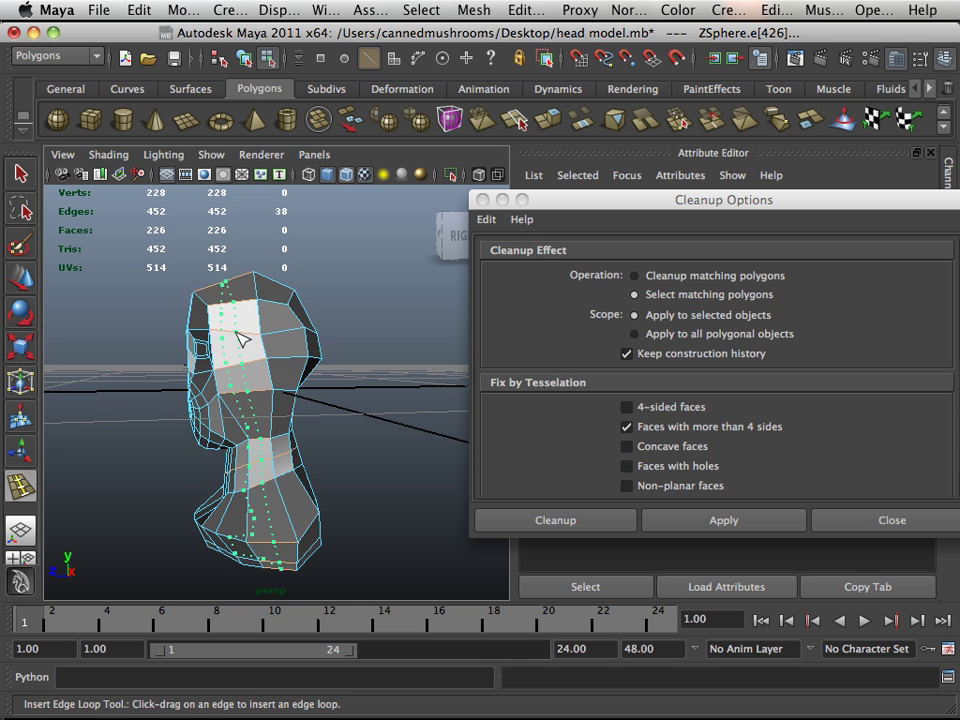
click(243, 340)
mouse_move(184, 364)
alt+mouse_down()
mouse_move(180, 343)
mouse_move(167, 358)
alt+mouse_up()
alt+right_drag(167, 358, 206, 360)
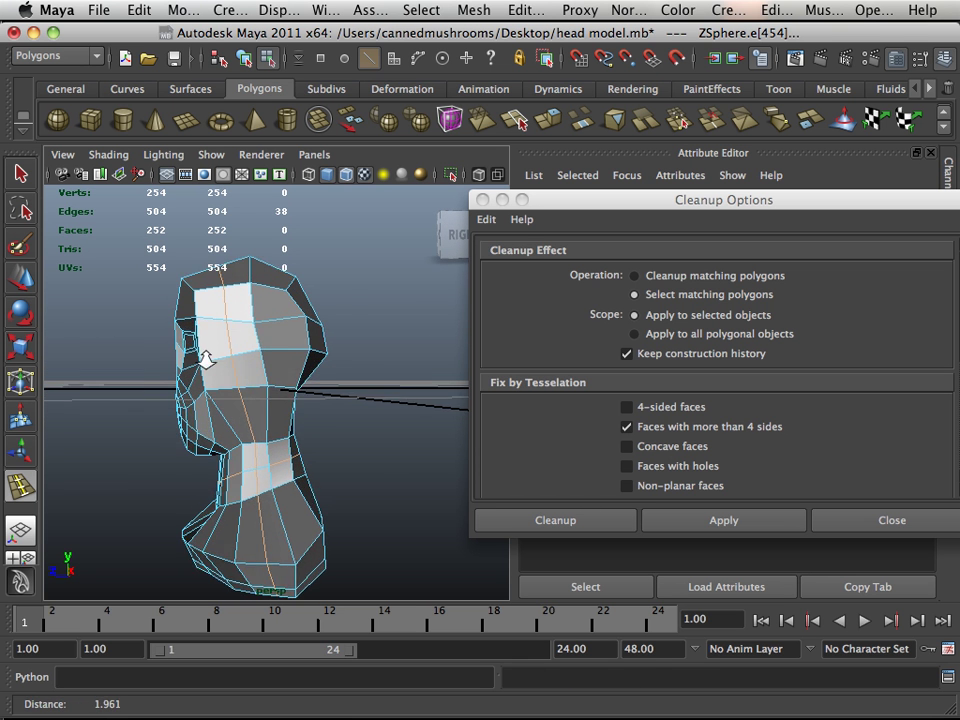
alt+drag(206, 360, 319, 375)
alt+right_drag(319, 375, 321, 369)
alt+drag(321, 369, 166, 334)
Return to object mode with the whole head selected and send it to ZBrush with GoZ
click(24, 282)
right_drag(243, 311, 280, 288)
click(278, 298)
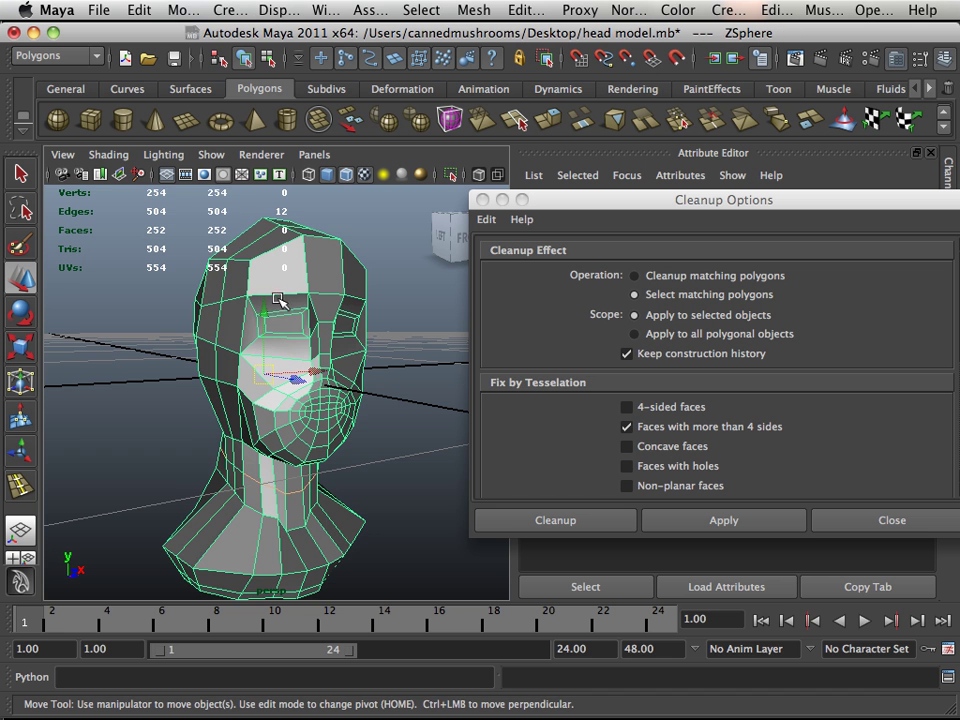
click(932, 90)
click(932, 90)
click(932, 90)
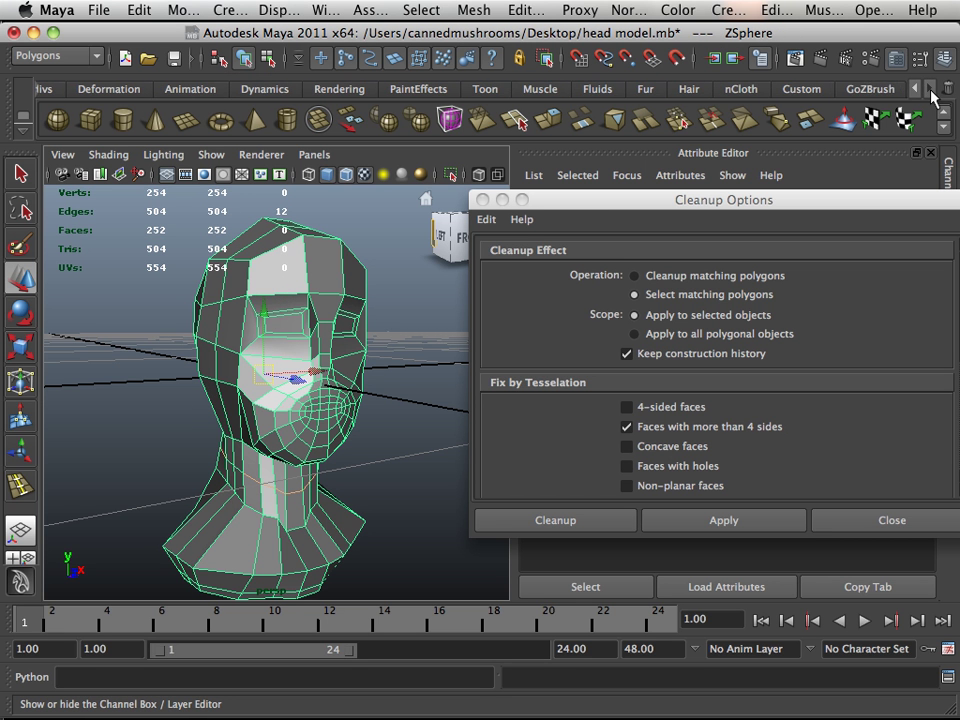
click(872, 90)
click(52, 118)
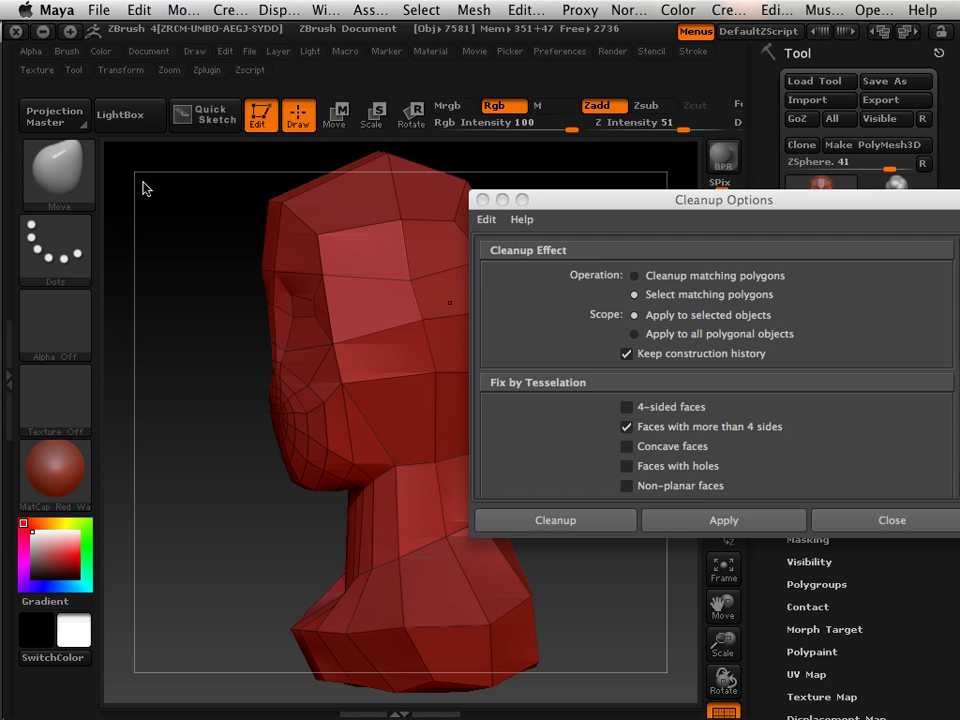
Carve the mouth area inward from the front with the Standard brush set to Zsub
shift+drag(199, 401, 270, 401)
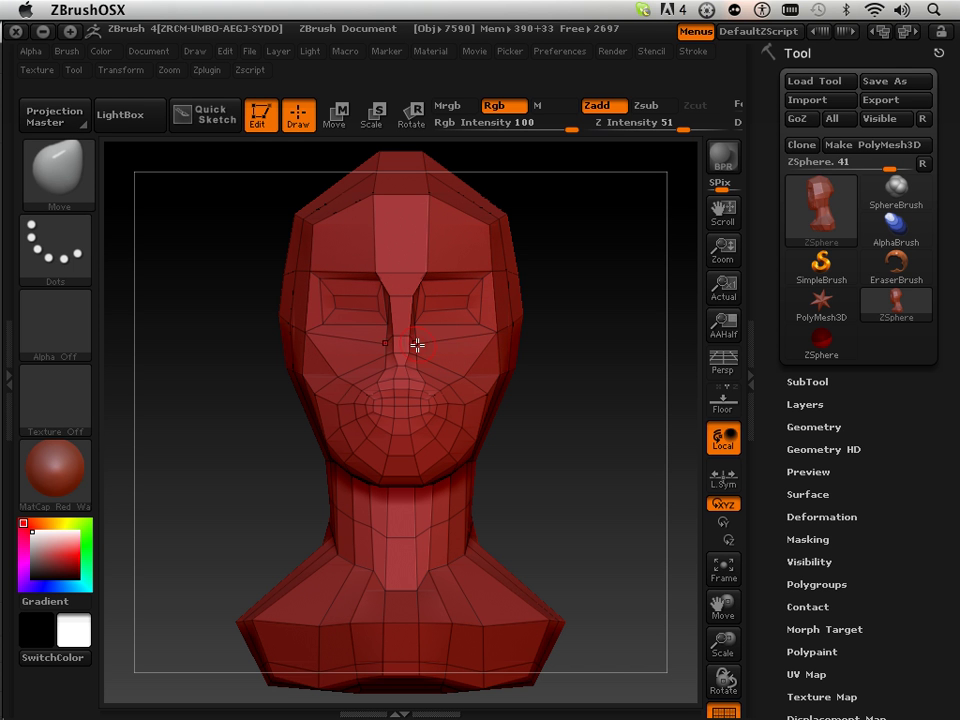
mouse_move(420, 330)
mouse_down()
mouse_move(574, 399)
mouse_move(524, 402)
mouse_move(465, 315)
mouse_up()
click(52, 165)
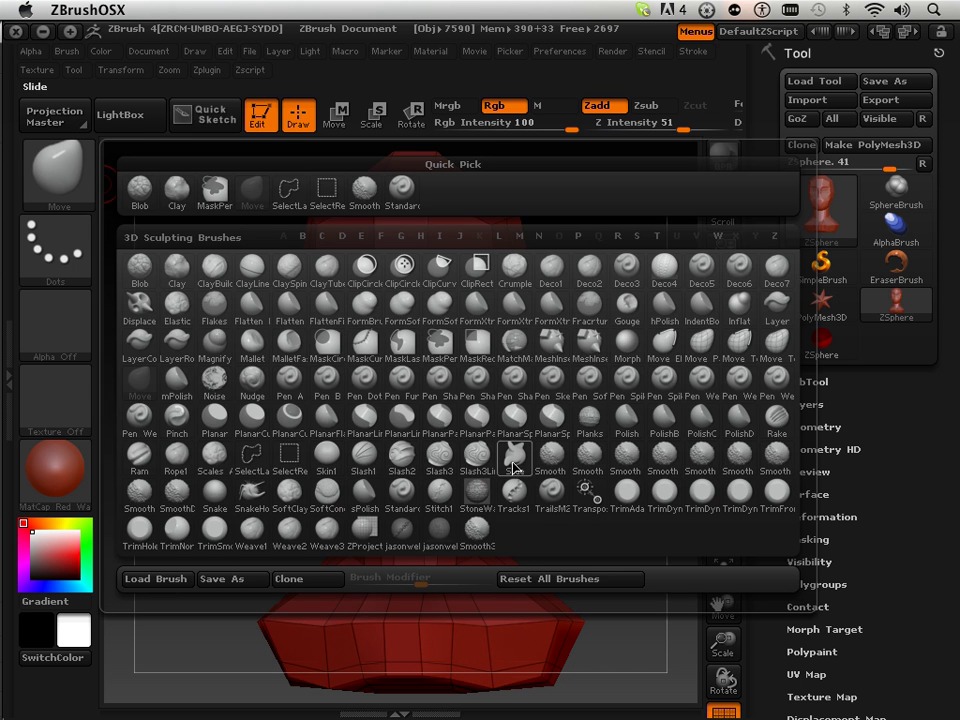
click(404, 495)
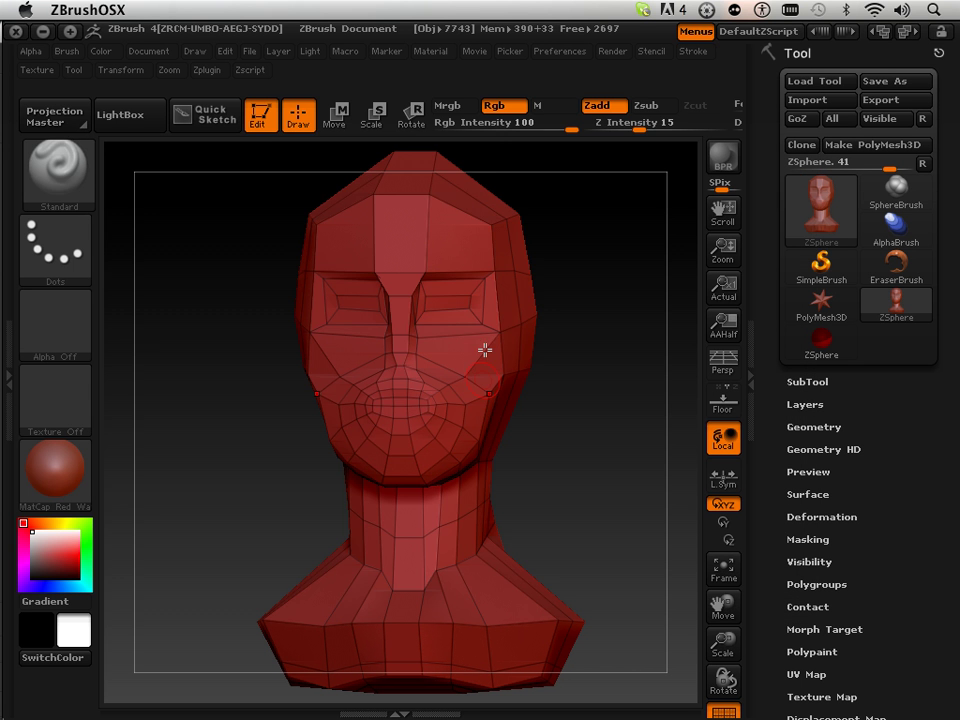
click(645, 104)
shift+drag(636, 294, 630, 390)
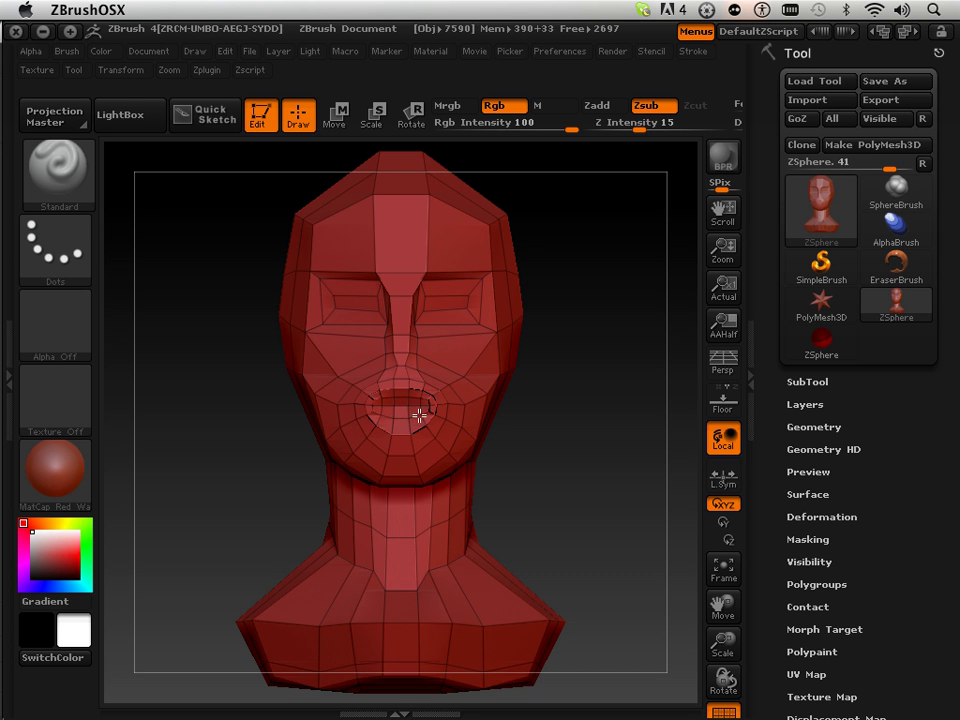
Use the Move brush to shape the lips around the mouth opening and adjust the lower eye area and cheeks
click(82, 176)
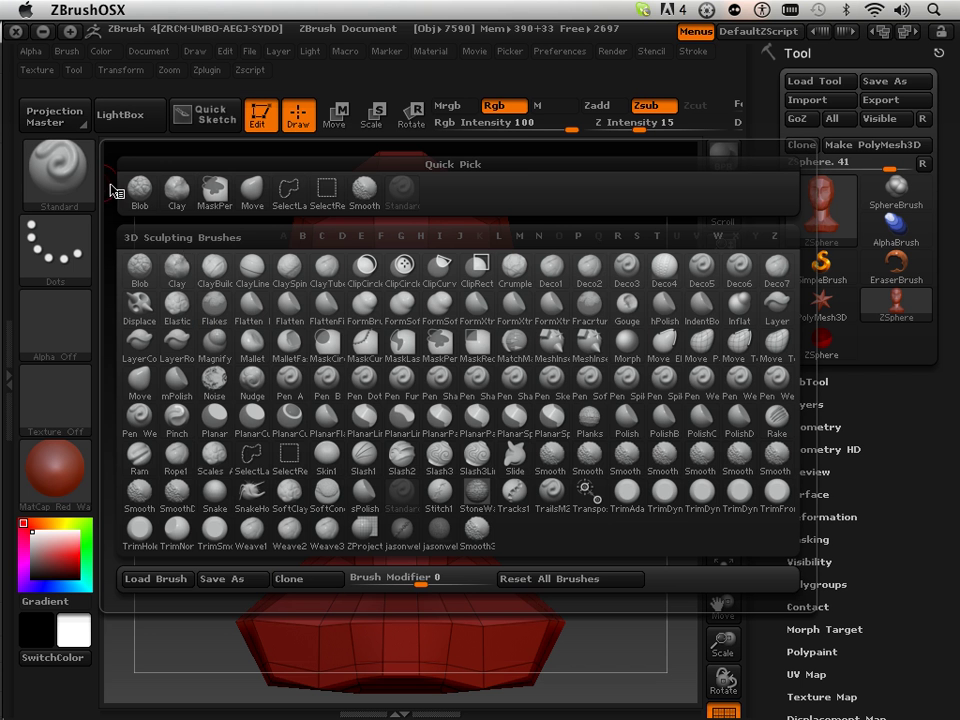
click(140, 380)
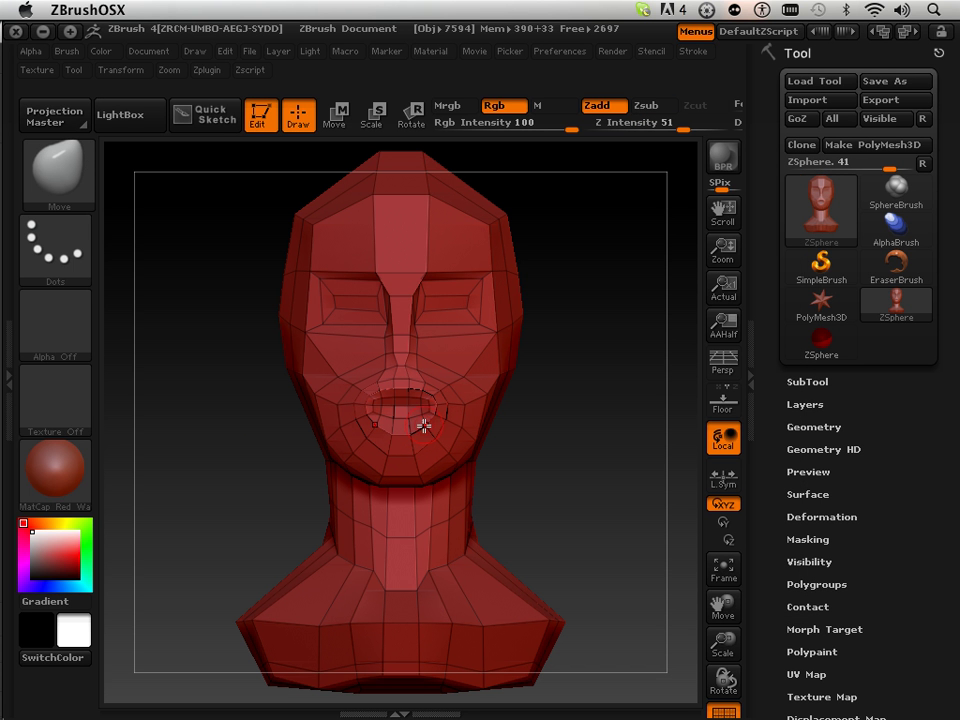
drag(572, 420, 561, 425)
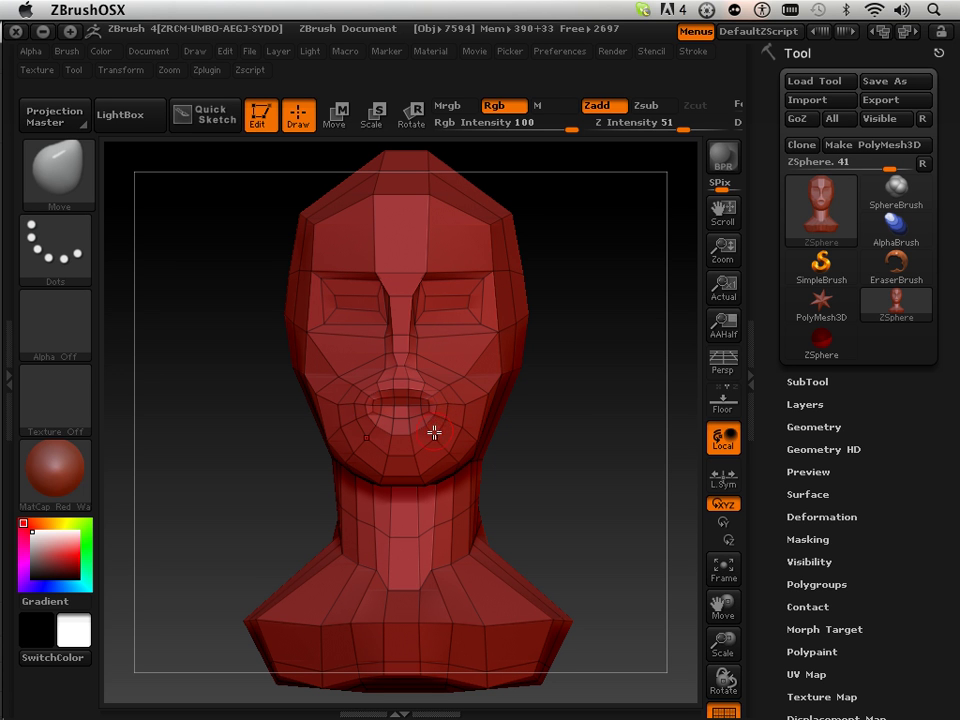
mouse_move(434, 408)
mouse_down()
mouse_move(435, 433)
mouse_move(443, 418)
mouse_move(402, 450)
mouse_move(435, 439)
mouse_up()
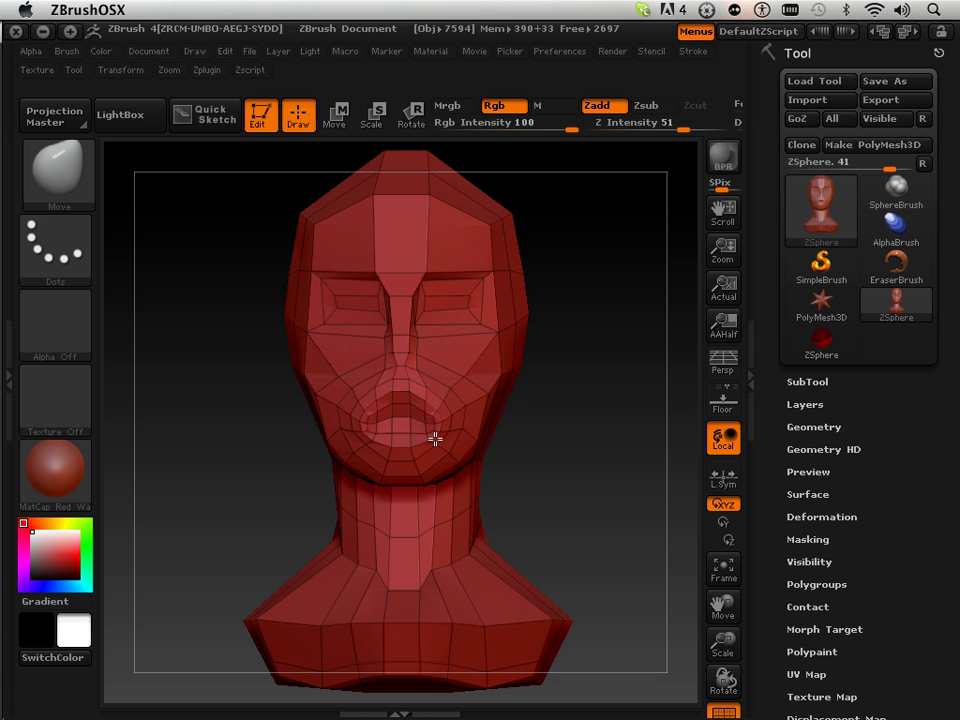
mouse_move(411, 384)
mouse_down()
mouse_move(418, 376)
mouse_move(418, 403)
mouse_move(429, 343)
mouse_move(421, 420)
mouse_move(444, 435)
mouse_move(437, 454)
mouse_move(421, 440)
mouse_up()
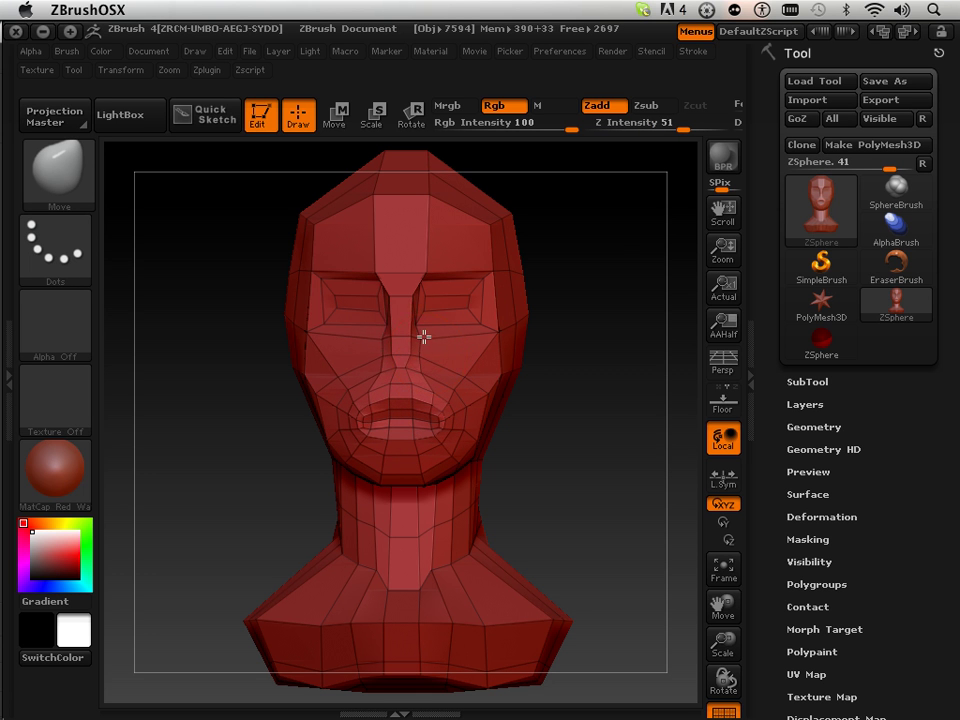
drag(424, 336, 431, 321)
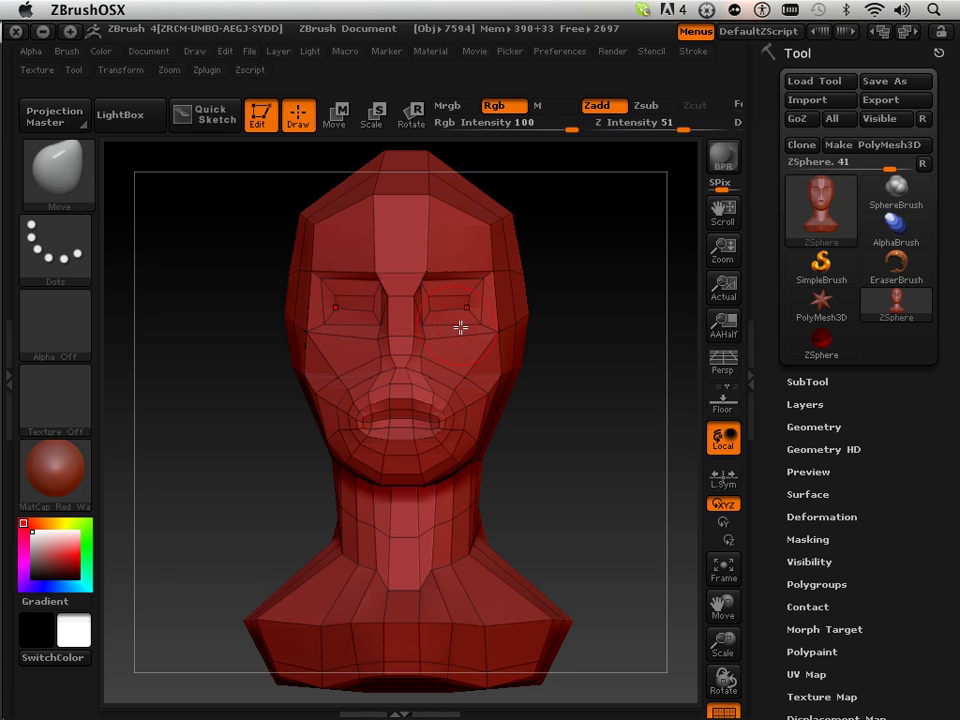
drag(496, 334, 495, 348)
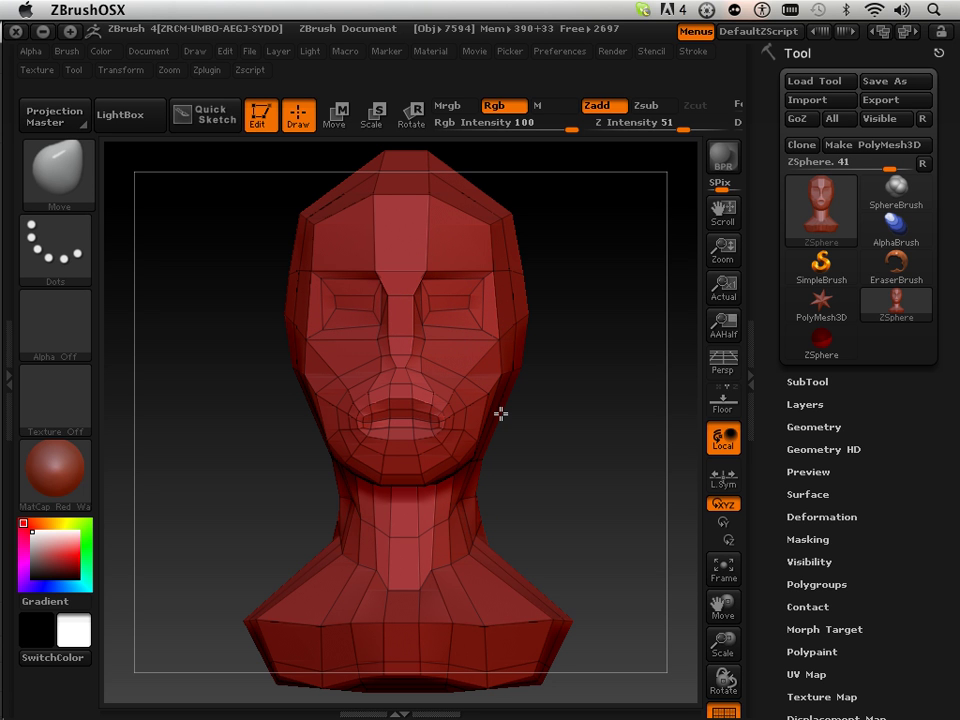
Reshape the neck, shoulders and base of the bust from the front and side with the Move brush
alt+drag(501, 413, 450, 515)
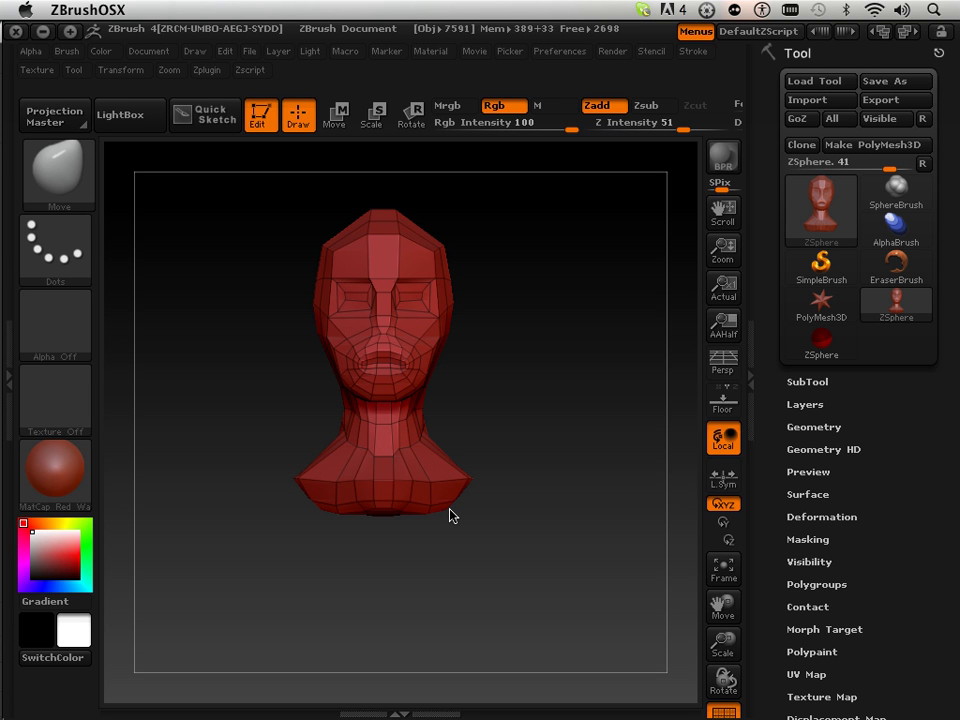
mouse_move(449, 515)
mouse_down()
mouse_move(481, 528)
mouse_move(504, 481)
mouse_up()
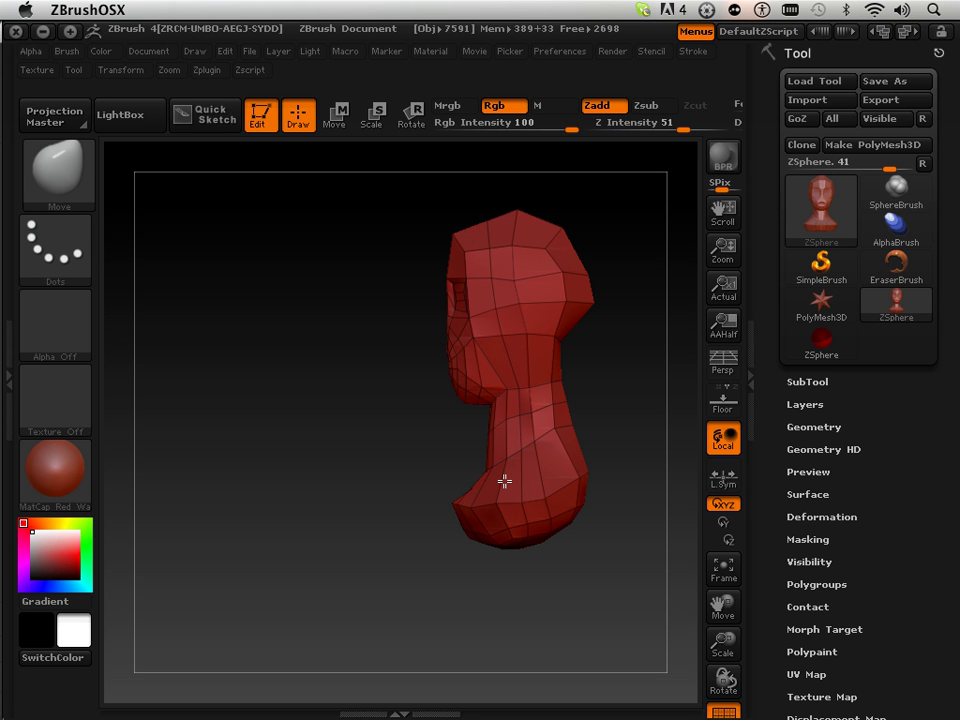
drag(504, 481, 483, 341)
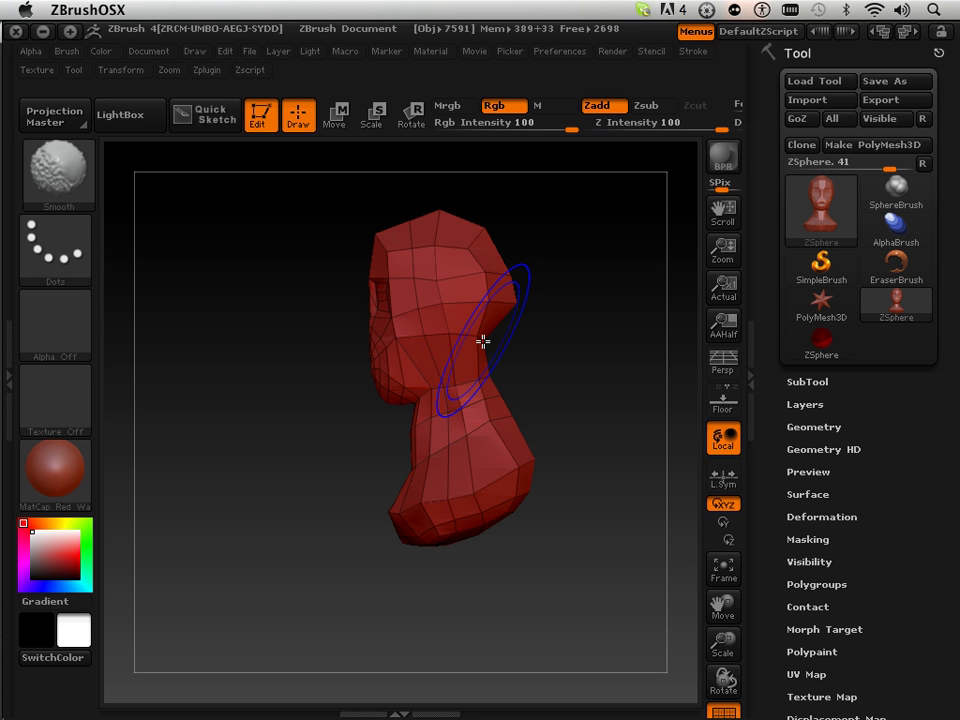
key(super+z)
drag(502, 270, 506, 251)
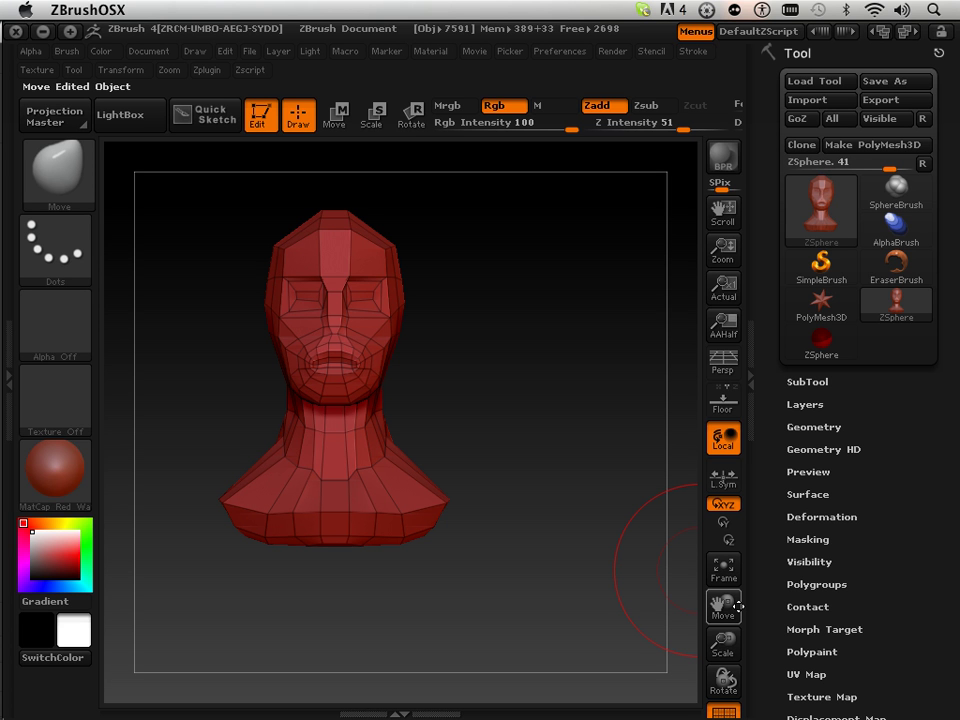
Lower the chin, widen the mouth corners and reshape the eye sockets and nose with the Move brush
drag(725, 643, 739, 709)
drag(724, 606, 804, 568)
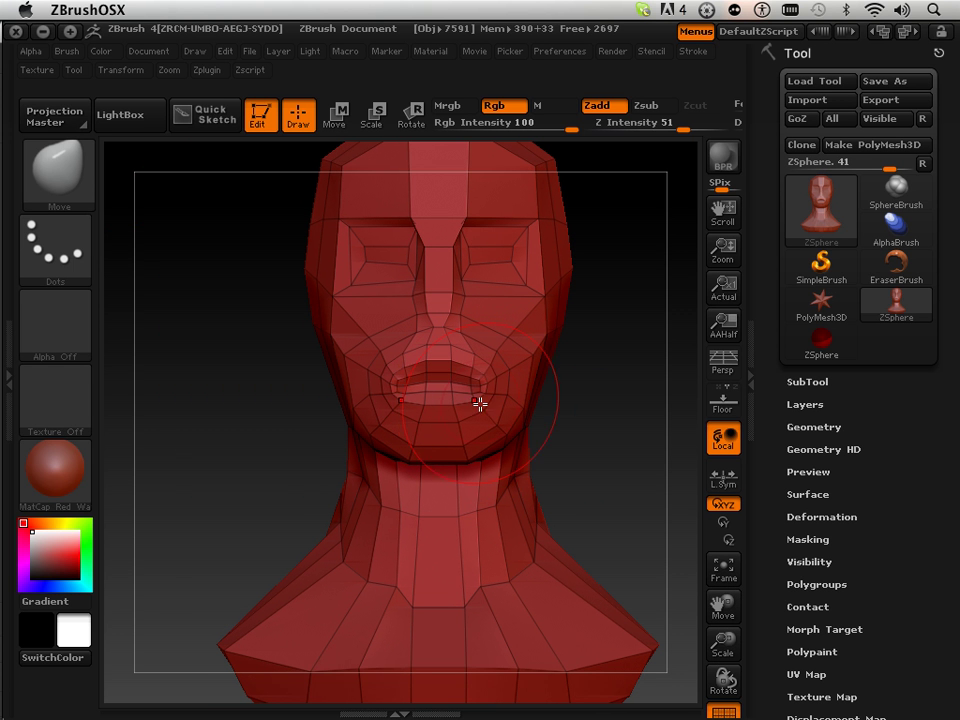
drag(461, 454, 465, 484)
mouse_move(484, 396)
mouse_down()
mouse_move(496, 338)
mouse_move(497, 452)
mouse_move(506, 313)
mouse_move(499, 420)
mouse_up()
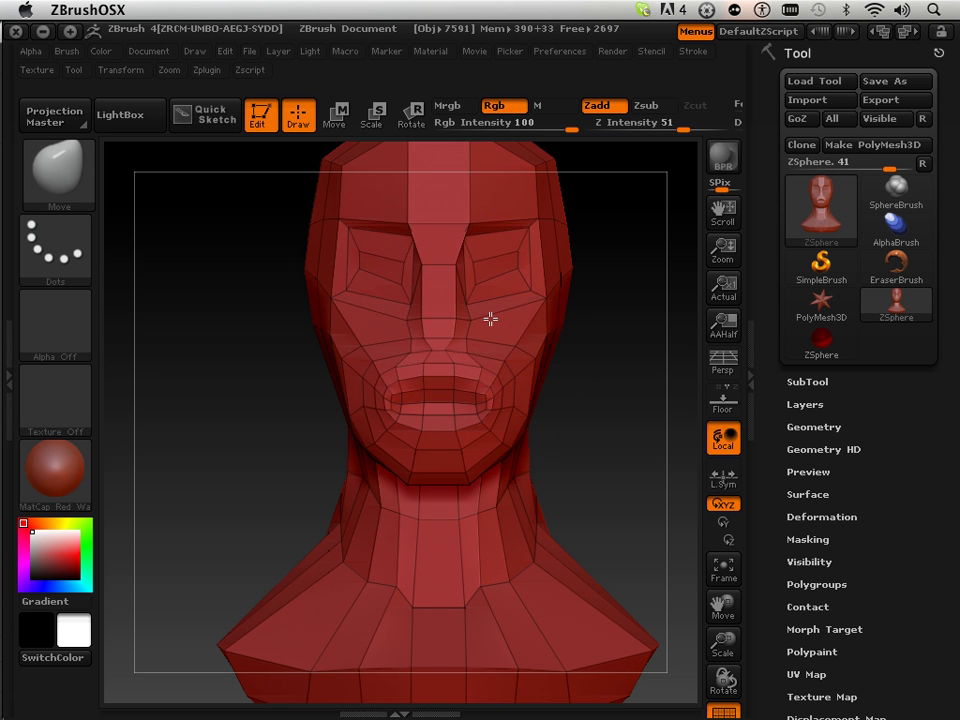
mouse_move(490, 318)
mouse_down()
mouse_move(491, 326)
mouse_move(497, 294)
mouse_move(529, 289)
mouse_move(521, 296)
mouse_up()
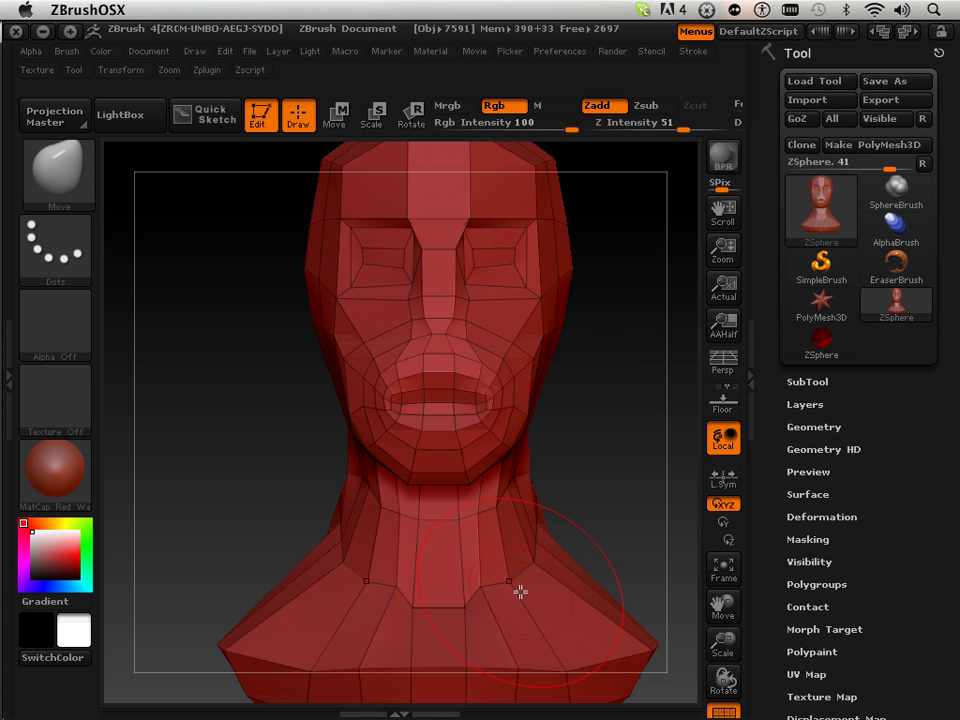
Pull the outer brow and temple beside each eye outward toward the side of the head with the Move brush
drag(534, 527, 565, 484)
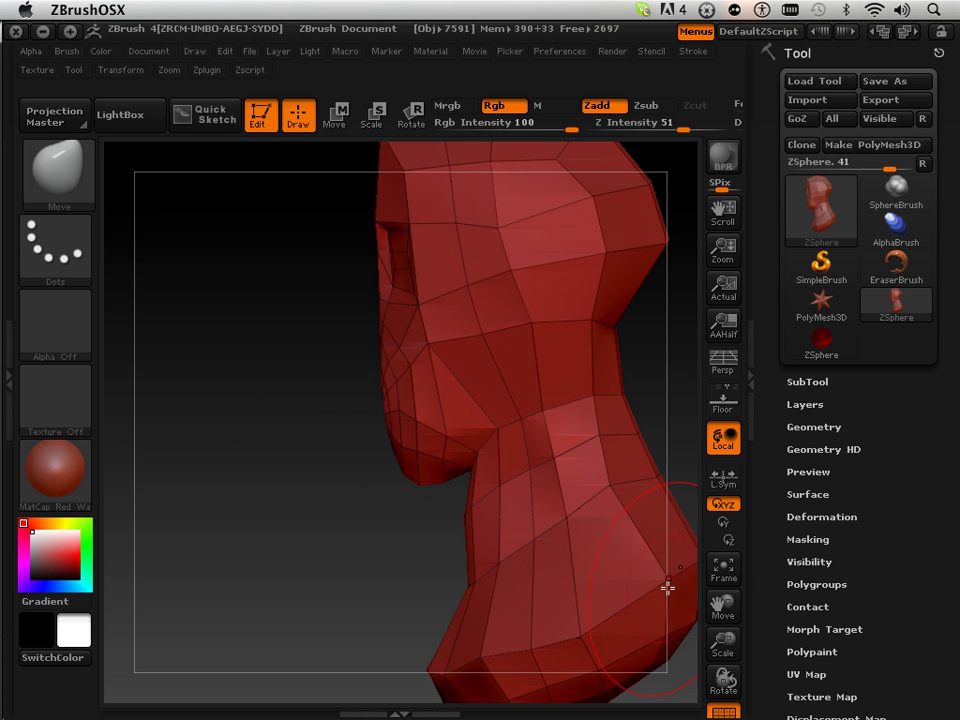
drag(717, 604, 589, 668)
drag(615, 505, 656, 429)
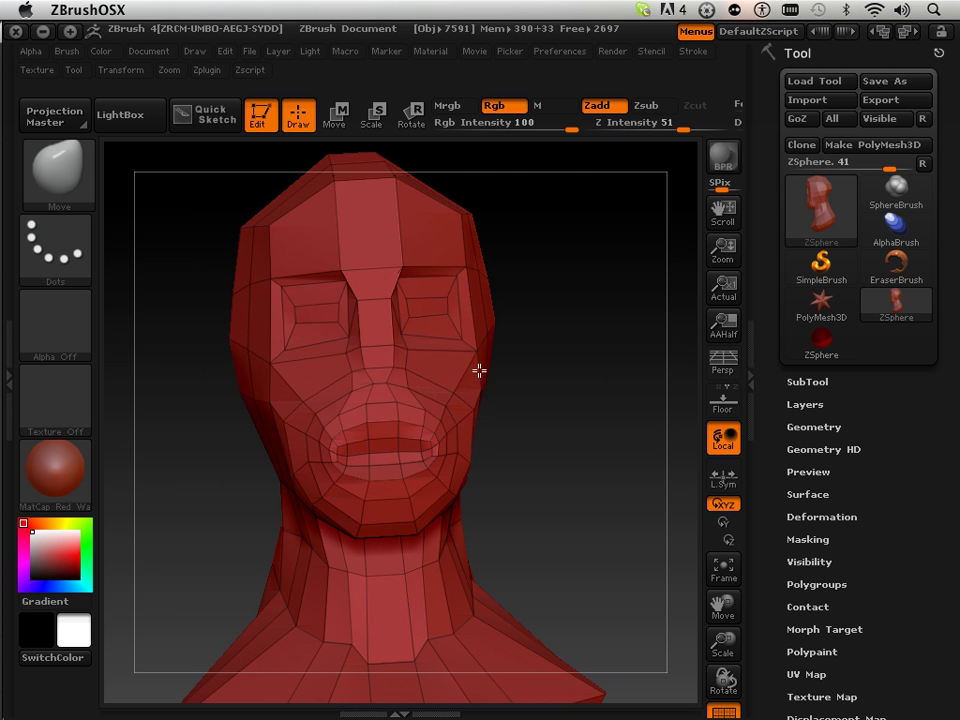
mouse_move(557, 422)
mouse_down()
mouse_move(478, 344)
mouse_move(525, 336)
mouse_move(530, 345)
mouse_up()
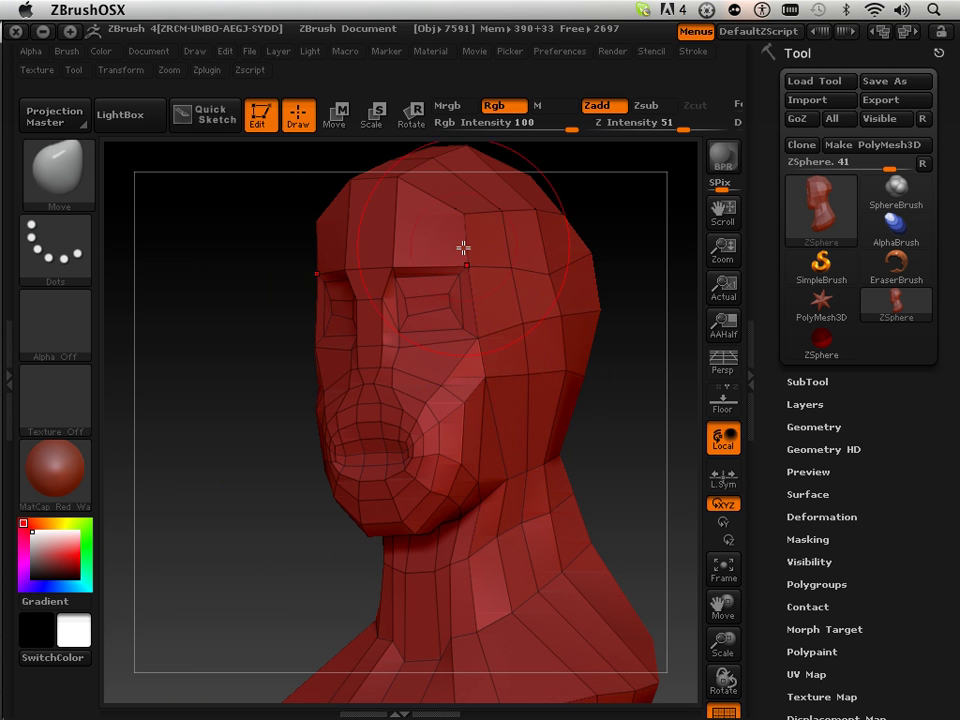
mouse_move(463, 249)
mouse_down()
mouse_move(482, 268)
mouse_move(490, 244)
mouse_up()
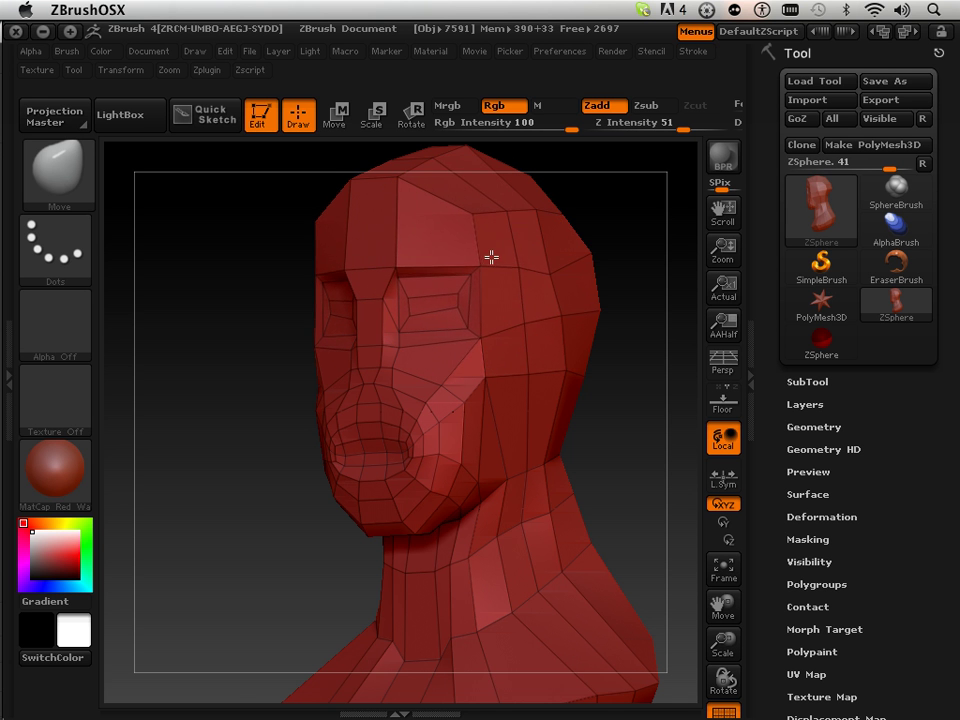
Refine the mouth corners and redistribute the edges along the side of the head and cheek with the Move brush
mouse_move(339, 341)
mouse_down()
mouse_move(306, 426)
mouse_move(391, 427)
mouse_up()
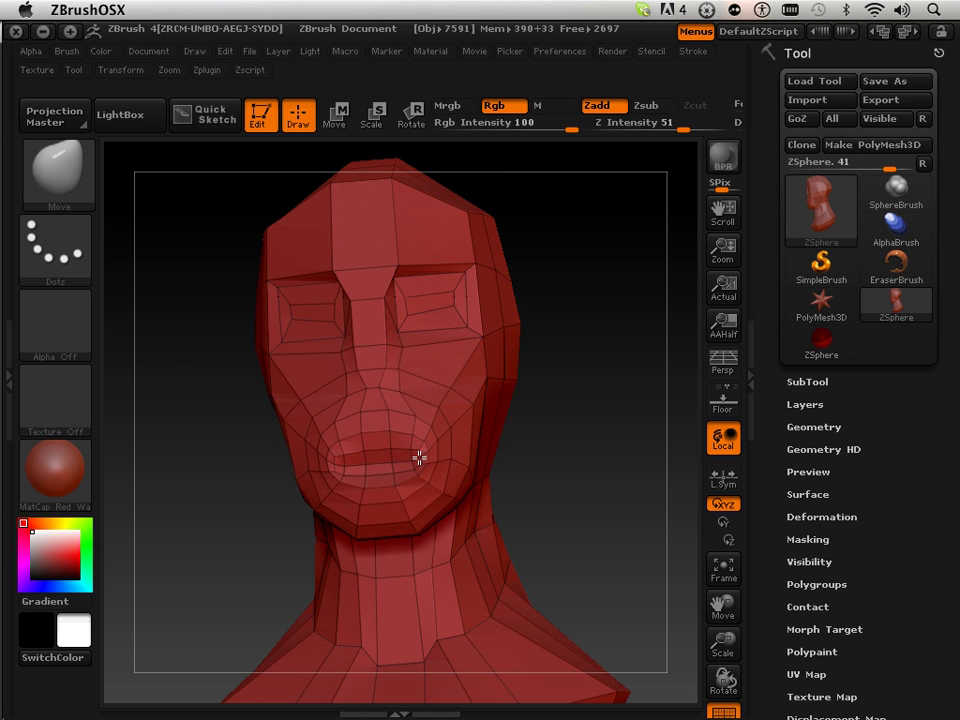
mouse_move(557, 476)
mouse_down()
mouse_move(563, 495)
mouse_move(386, 407)
mouse_move(592, 447)
mouse_move(600, 422)
mouse_move(508, 444)
mouse_up()
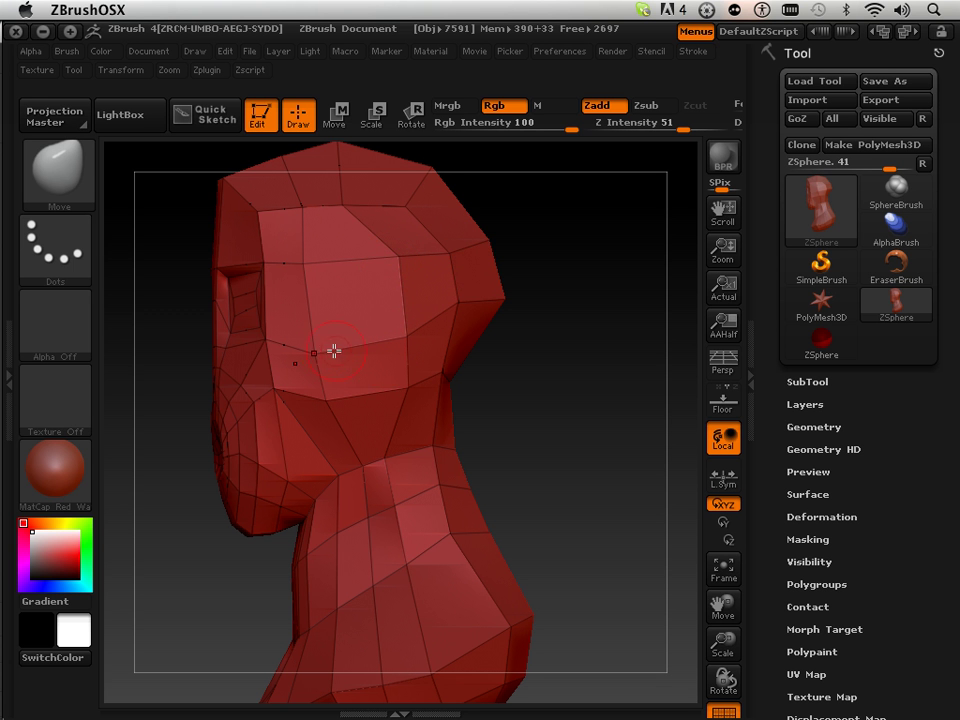
drag(500, 405, 538, 404)
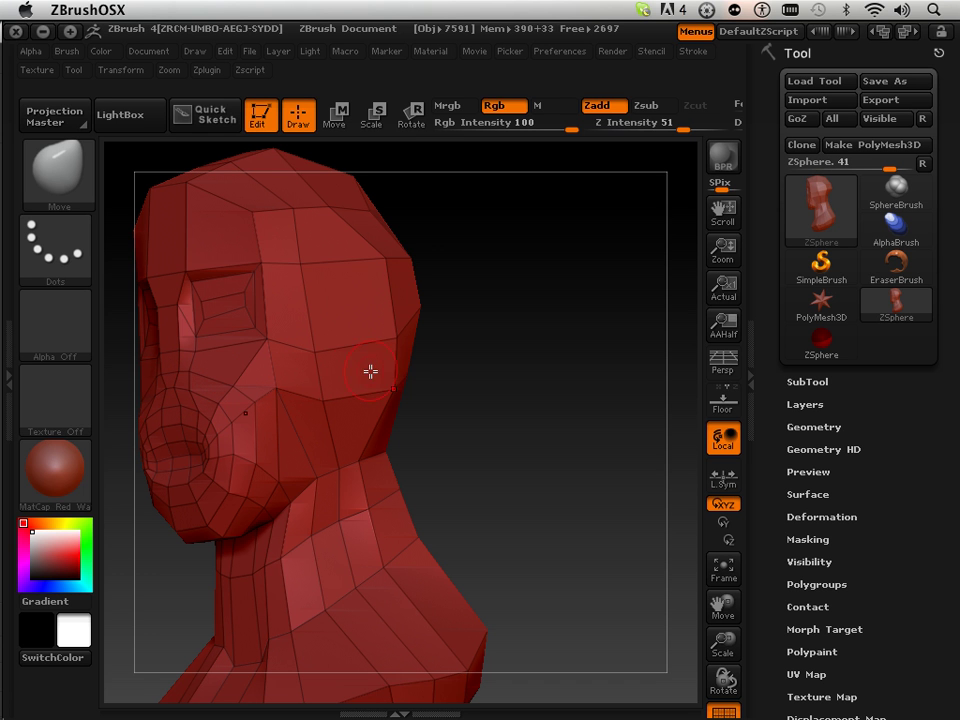